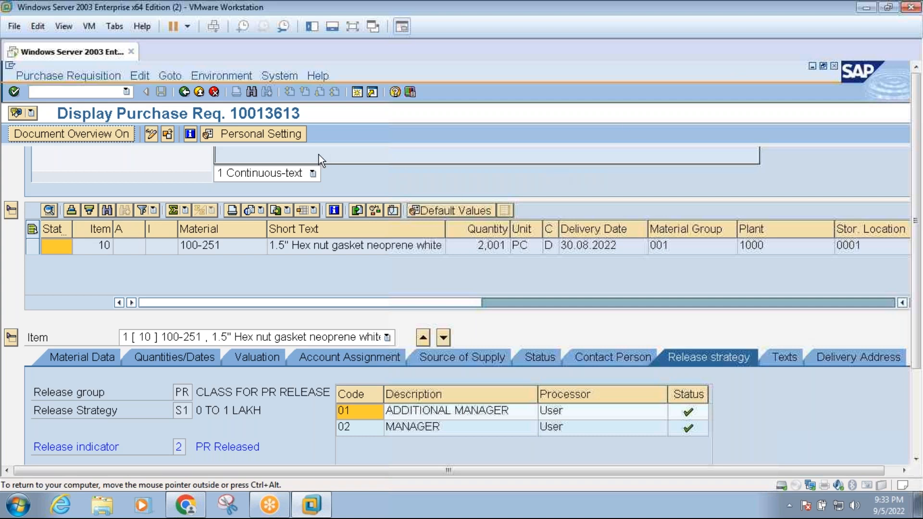
# Leave the displayed purchase requisition and start the transaction for creating a new purchase requisition
pyautogui.click(151, 135)
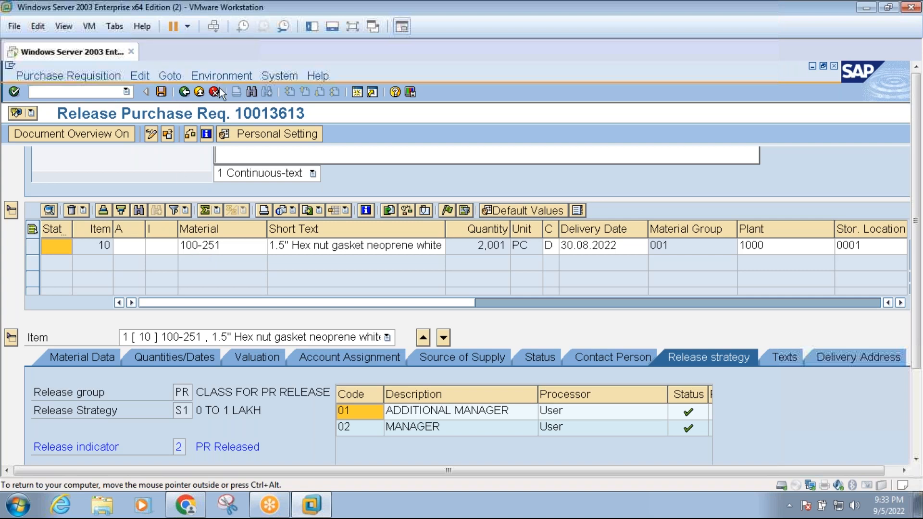
pyautogui.click(199, 93)
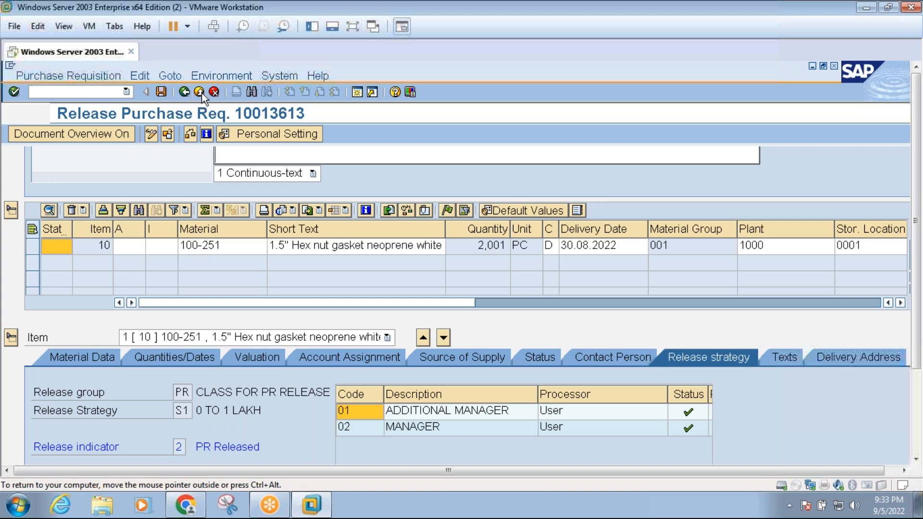
pyautogui.write('ME')
pyautogui.write('21N')
pyautogui.press('Return')
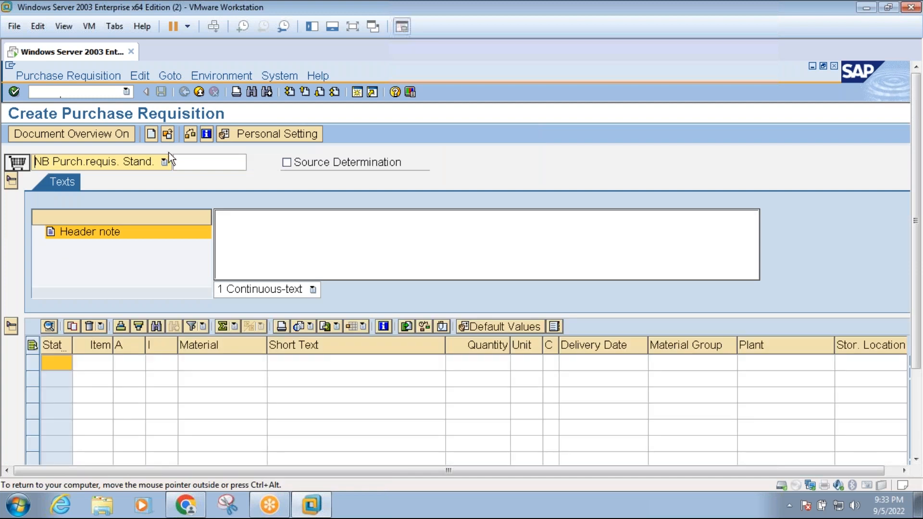
# Set the first requisition item's plant to 2000 and storage location to 0001
pyautogui.click(206, 367)
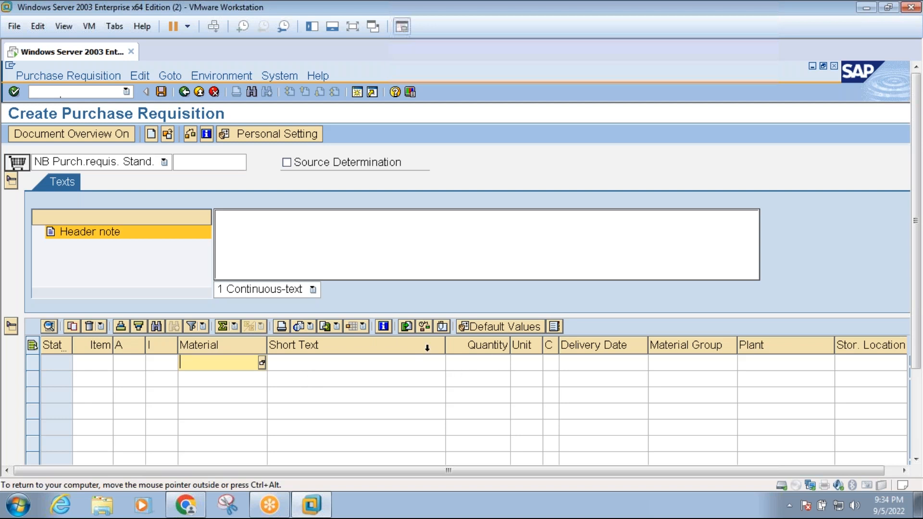
pyautogui.click(757, 361)
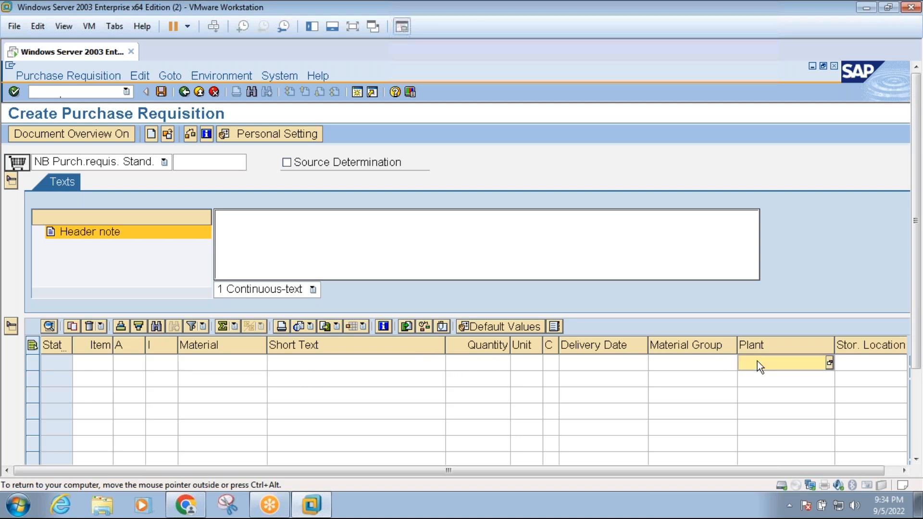
pyautogui.write('2000')
pyautogui.click(852, 365)
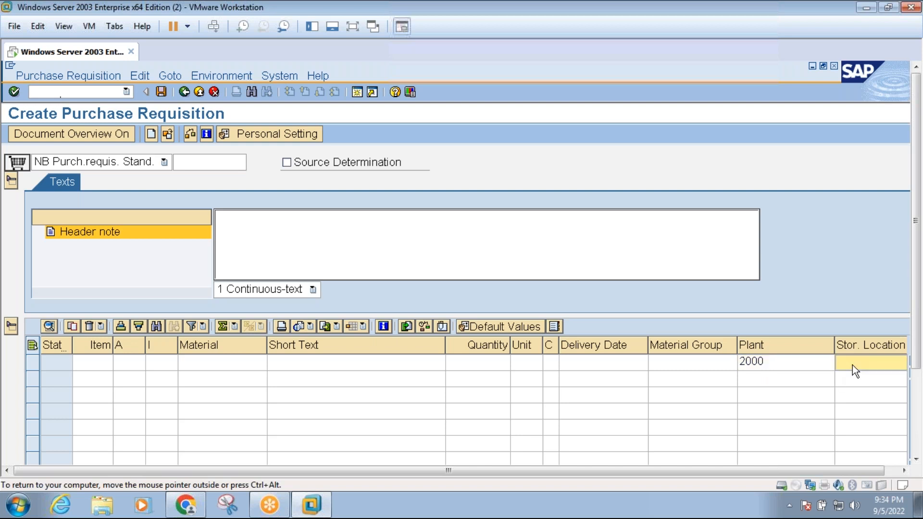
pyautogui.write('0001')
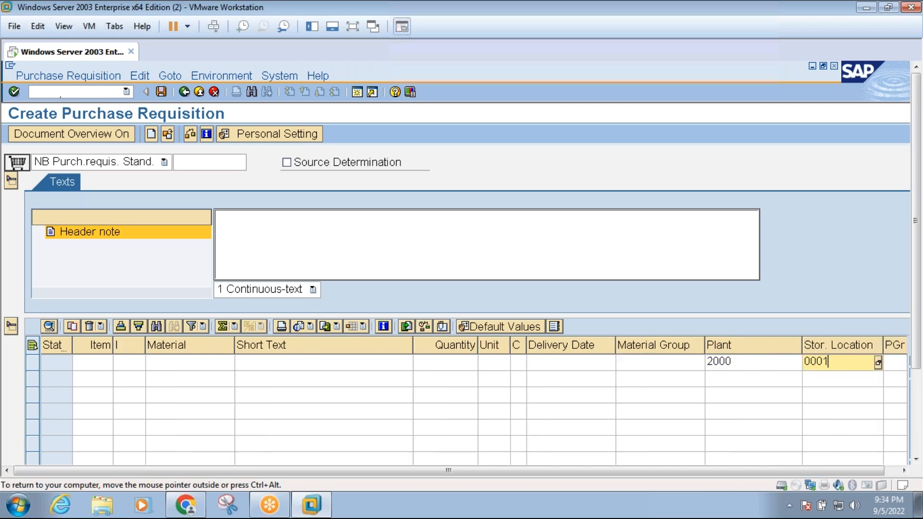
# Search the materials of plant 2000 and choose ACID, material 1547, for the first item
pyautogui.click(185, 369)
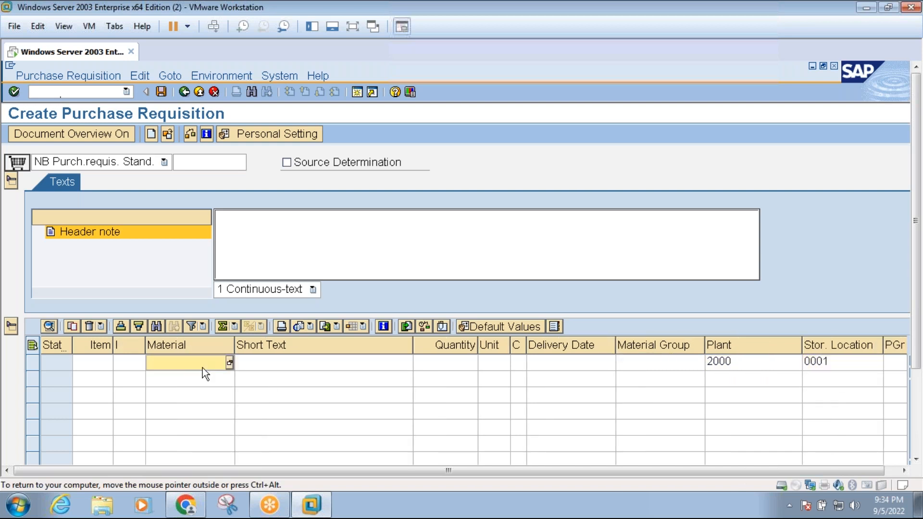
pyautogui.click(229, 364)
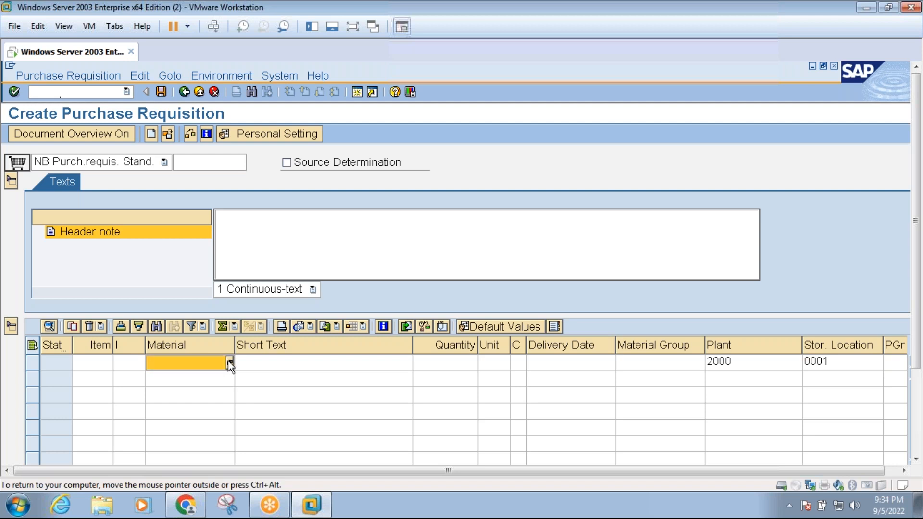
pyautogui.click(327, 219)
pyautogui.write('2000')
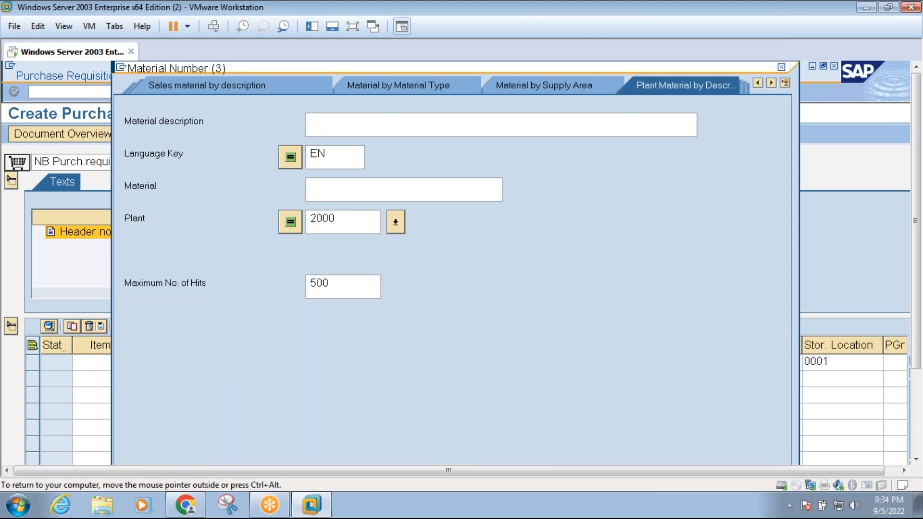
pyautogui.press('Return')
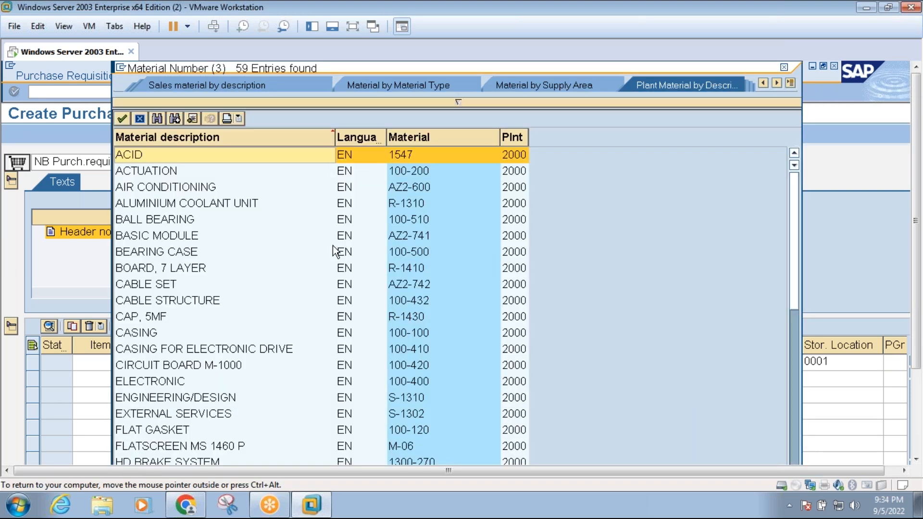
pyautogui.doubleClick(166, 152)
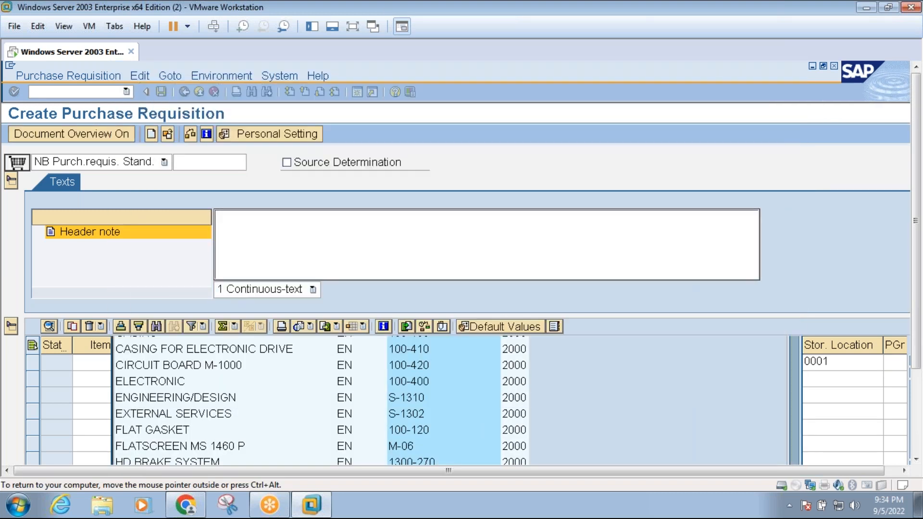
# Enter quantity 100 and purchasing group 000 for the first item and validate the line
pyautogui.click(446, 359)
pyautogui.write('100')
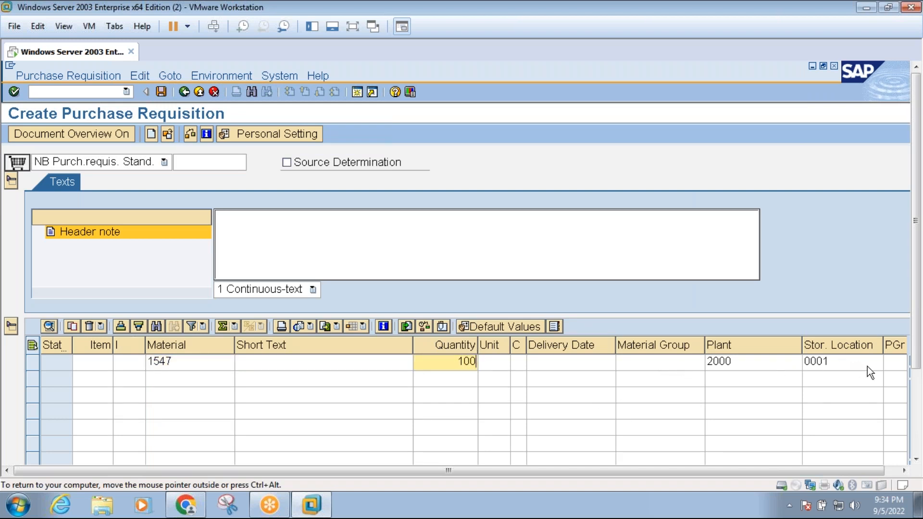
pyautogui.click(898, 368)
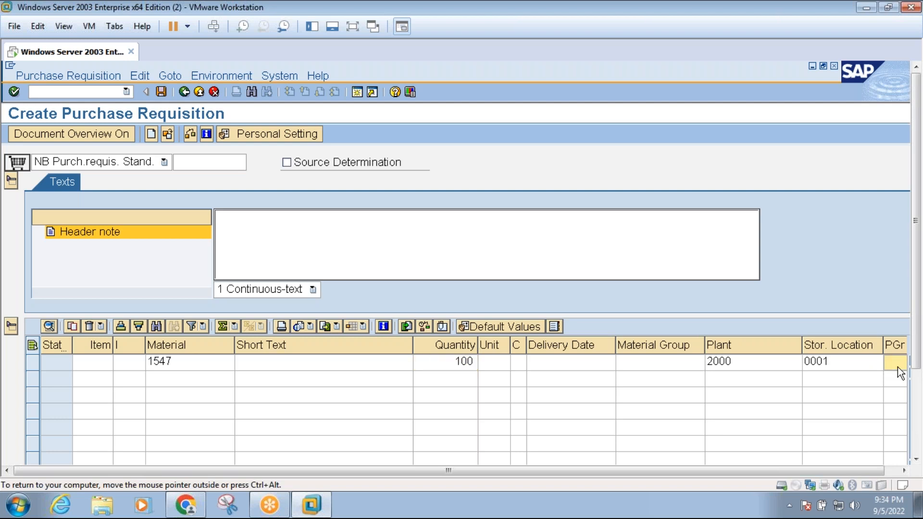
pyautogui.write('000')
pyautogui.press('Return')
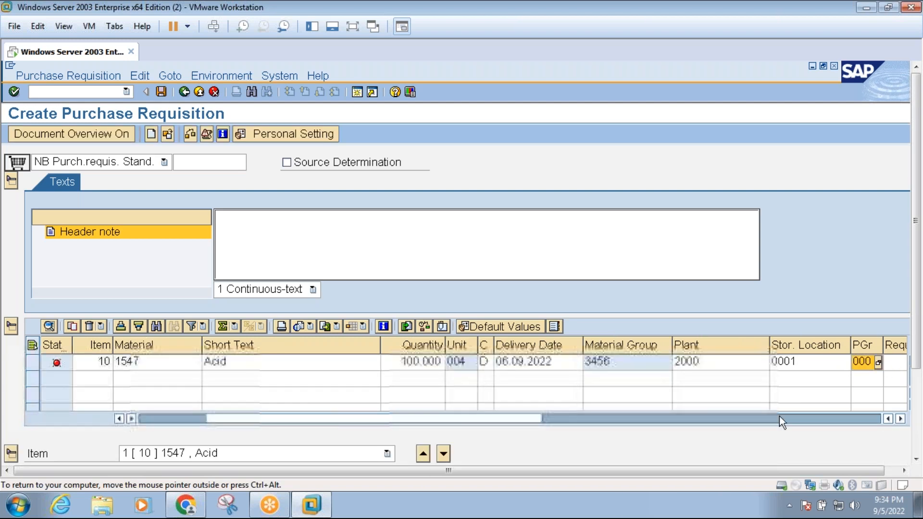
# Set the first item's valuation price to 1 GBP
pyautogui.click(916, 459)
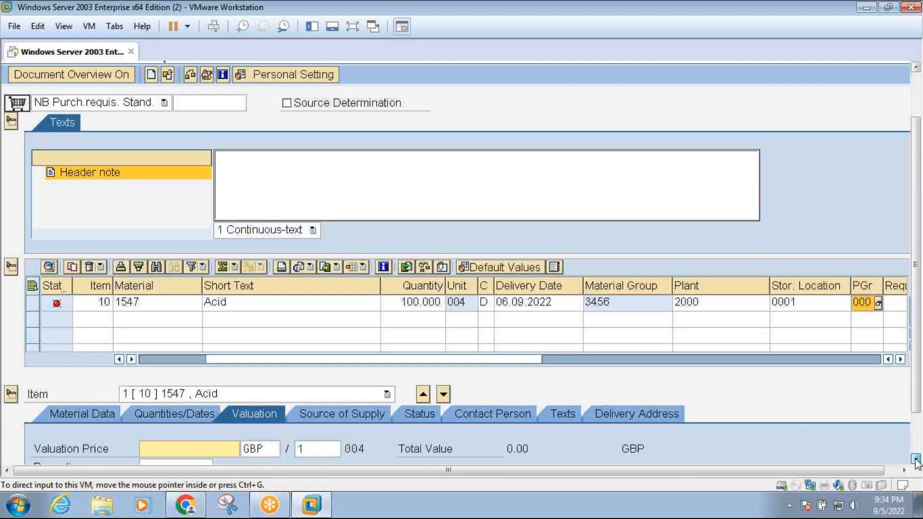
pyautogui.click(916, 459)
pyautogui.click(188, 427)
pyautogui.write('1000')
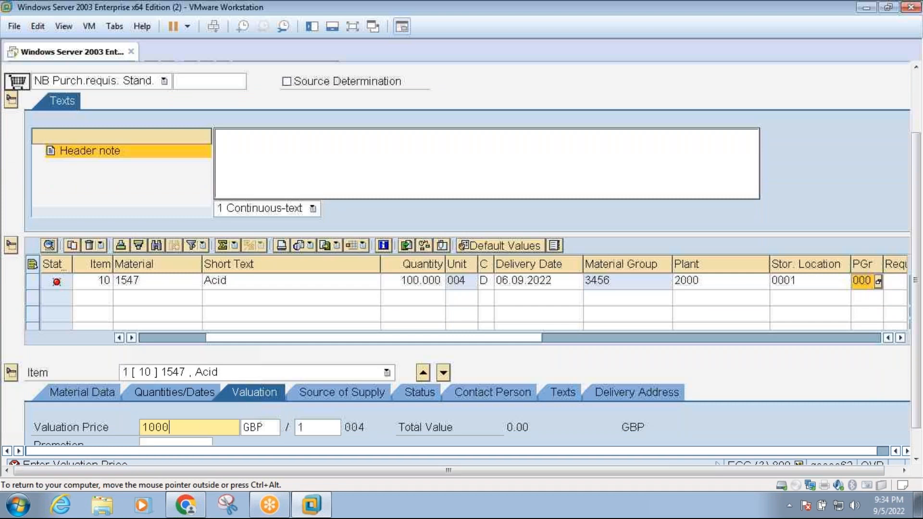
pyautogui.press('BackSpace')
pyautogui.press('BackSpace')
pyautogui.press('BackSpace')
pyautogui.click(274, 427)
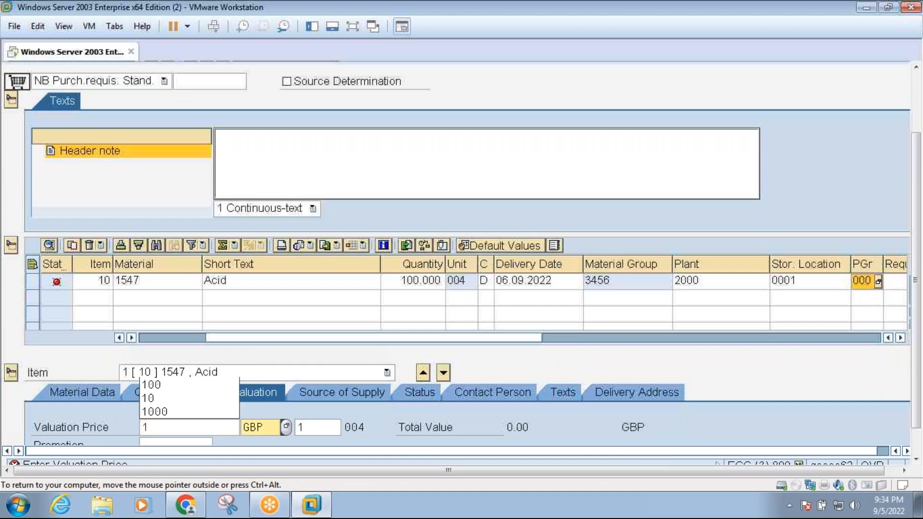
pyautogui.press('Return')
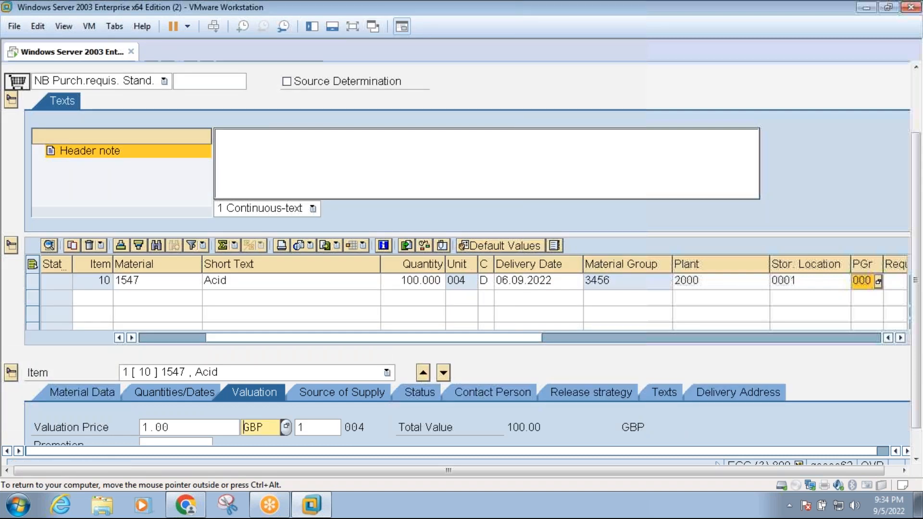
# Set the first item's valuation price to 1000 with INR as the currency
pyautogui.press('Delete')
pyautogui.press('Delete')
pyautogui.press('Delete')
pyautogui.write('IN')
pyautogui.press('BackSpace')
pyautogui.press('BackSpace')
pyautogui.click(172, 427)
pyautogui.press('BackSpace')
pyautogui.press('BackSpace')
pyautogui.press('BackSpace')
pyautogui.press('BackSpace')
pyautogui.write('1000')
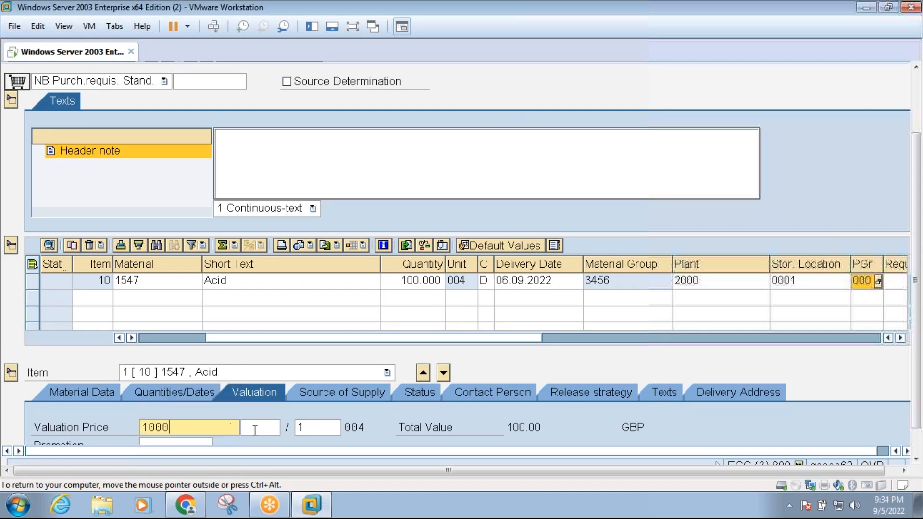
pyautogui.click(271, 430)
pyautogui.write('INR')
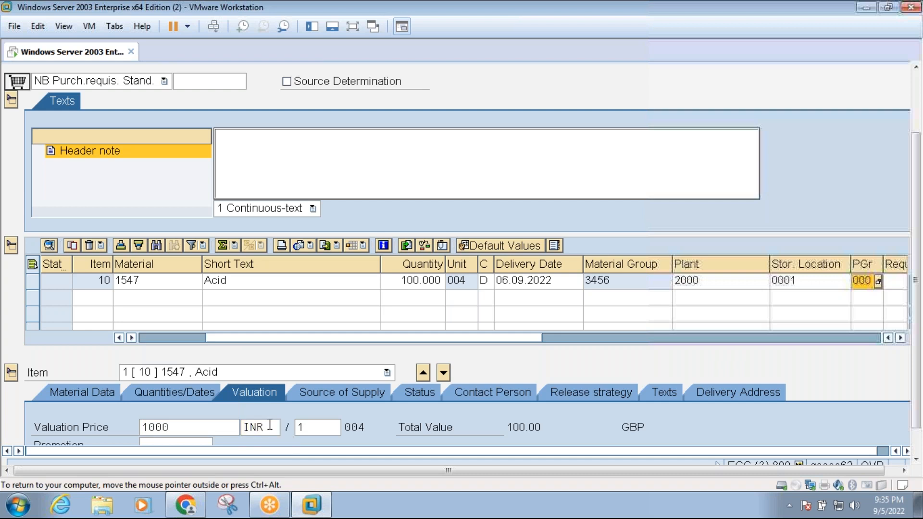
pyautogui.press('Return')
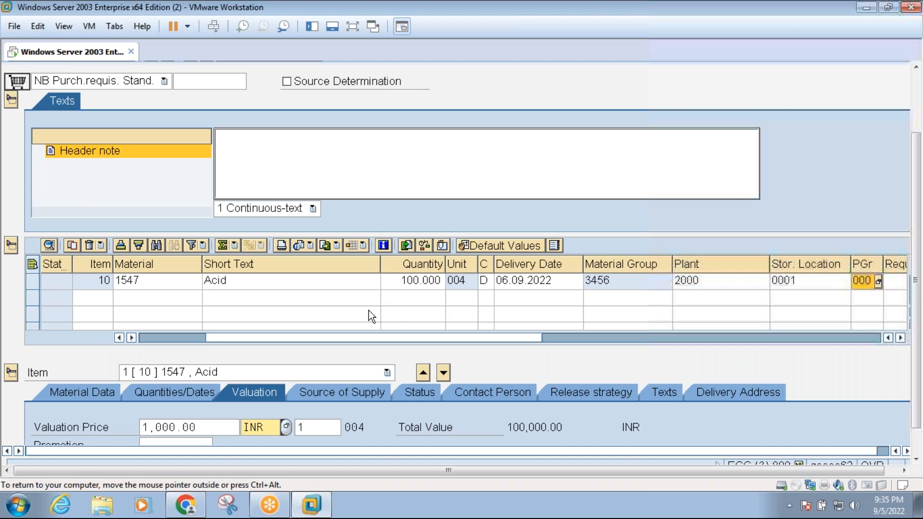
# Examine the first item's valuation and release strategy details with the item overview collapsed
pyautogui.click(576, 388)
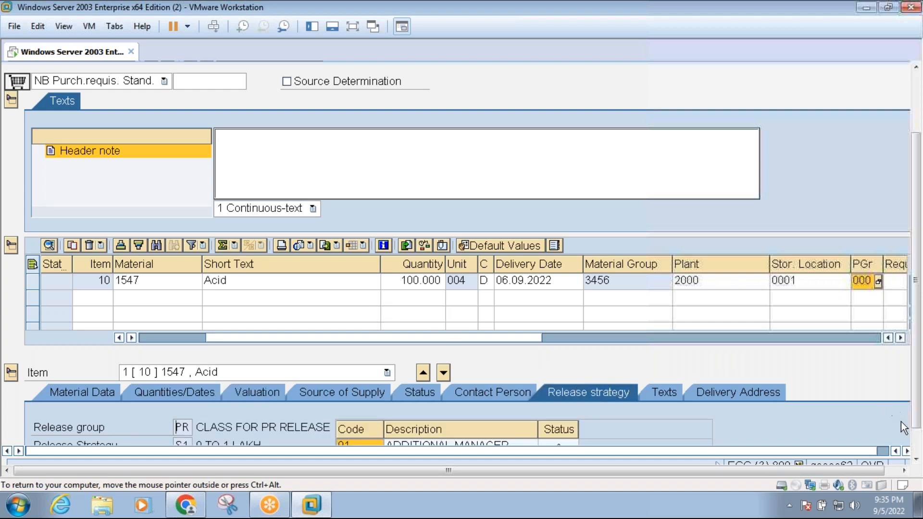
pyautogui.click(916, 459)
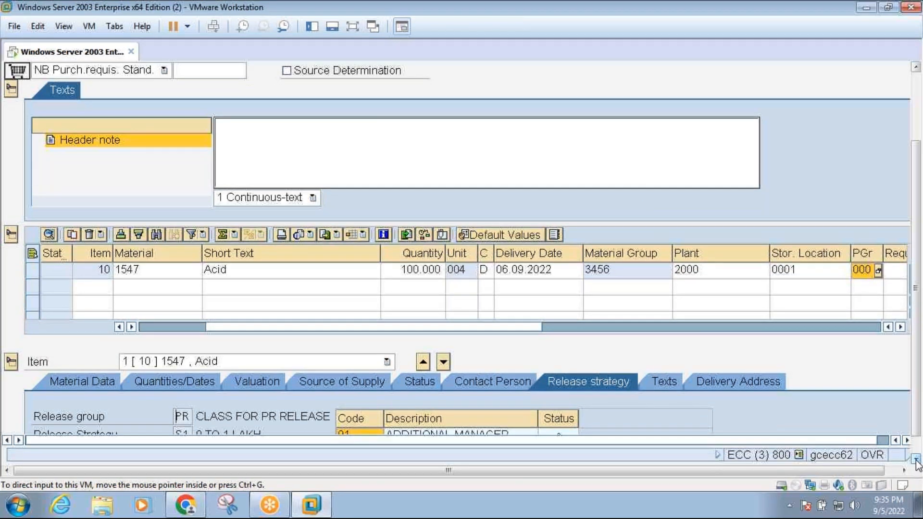
pyautogui.click(917, 461)
pyautogui.click(249, 358)
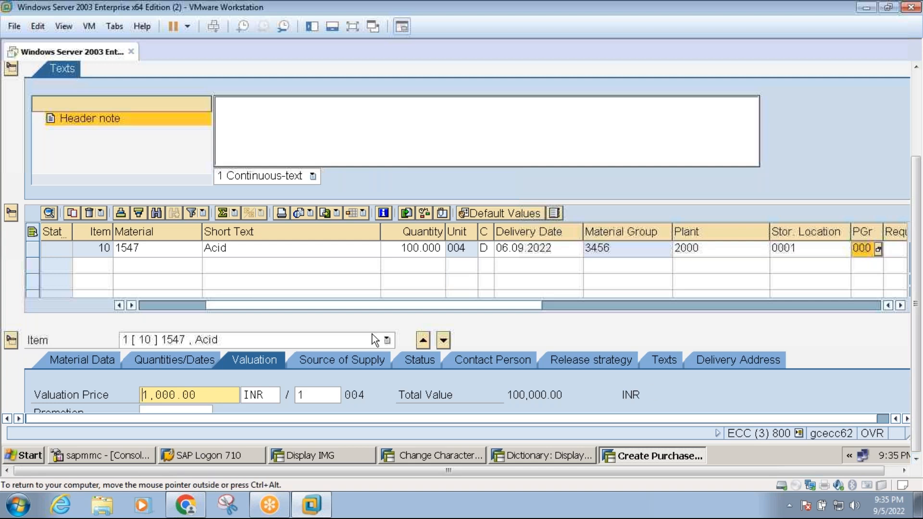
pyautogui.click(12, 214)
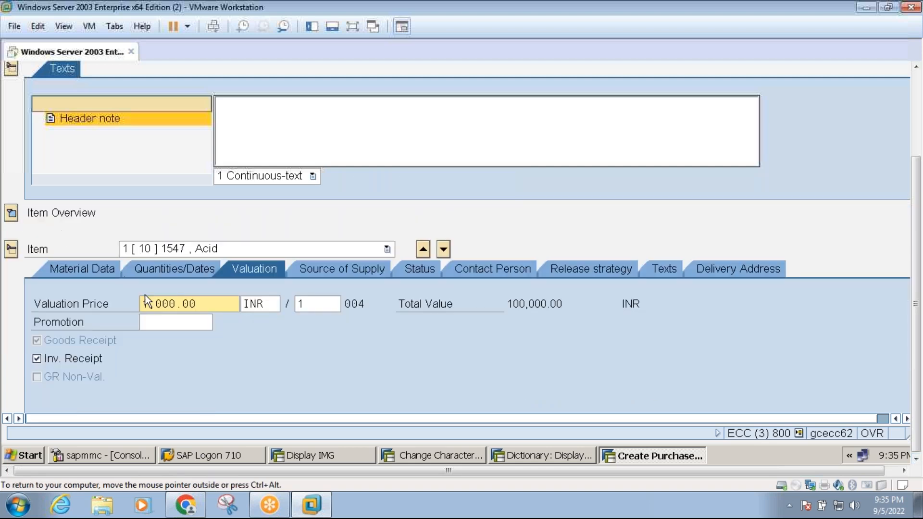
pyautogui.click(596, 270)
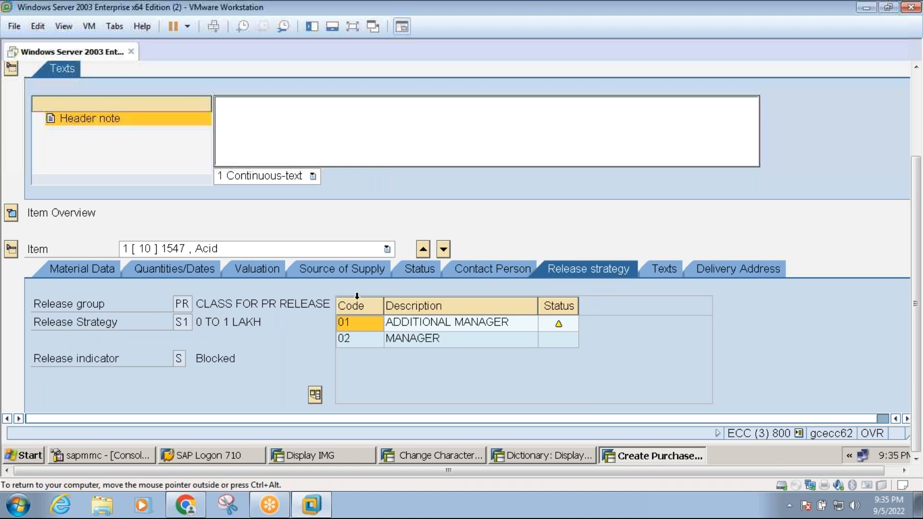
# Expand the item overview and add a second item with material 1547 and quantity 200
pyautogui.click(11, 213)
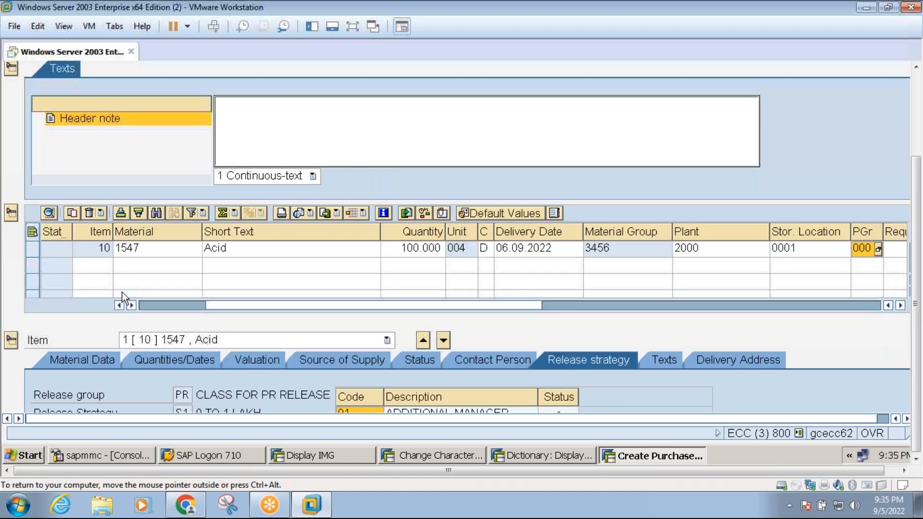
pyautogui.click(136, 266)
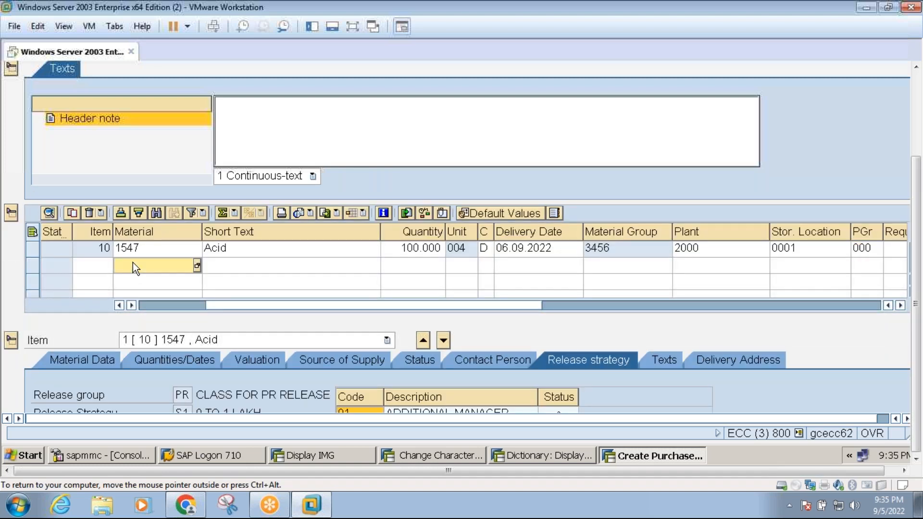
pyautogui.write('1547')
pyautogui.click(422, 272)
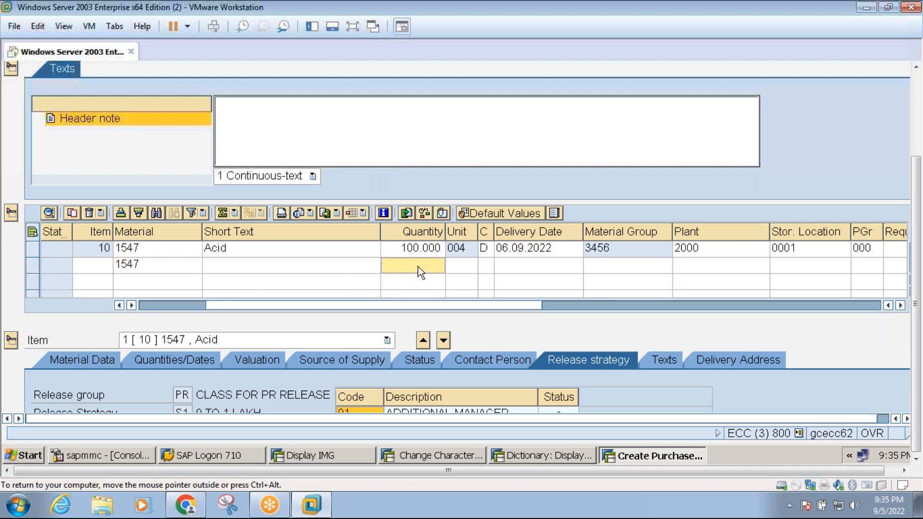
pyautogui.write('200')
# Set the second item's plant to 2000, storage location to 0001 and purchasing group to 001, and validate the line
pyautogui.click(700, 269)
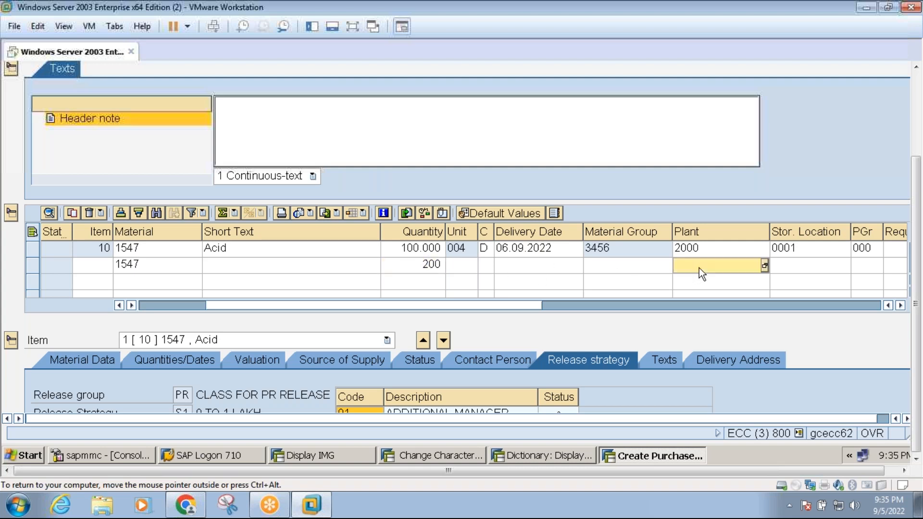
pyautogui.write('2000')
pyautogui.click(788, 268)
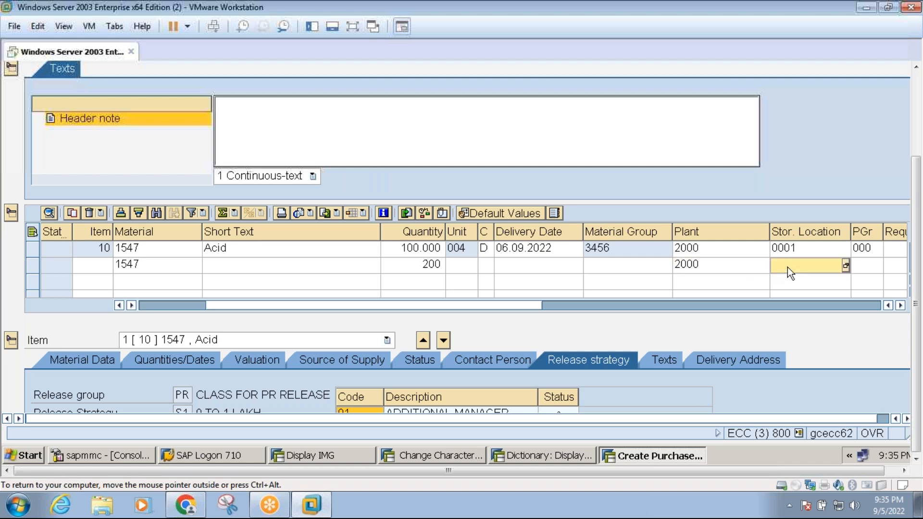
pyautogui.write('00001')
pyautogui.press('BackSpace')
pyautogui.press('BackSpace')
pyautogui.write('1')
pyautogui.click(878, 267)
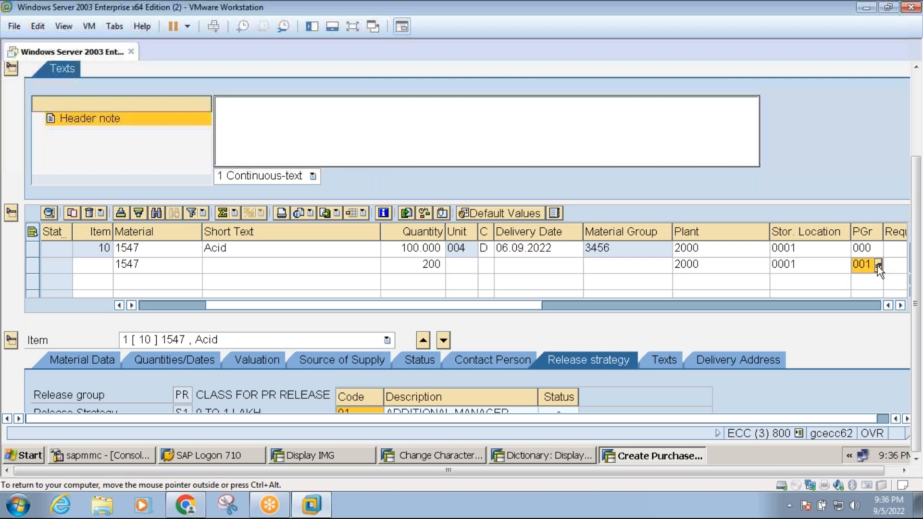
pyautogui.press('Return')
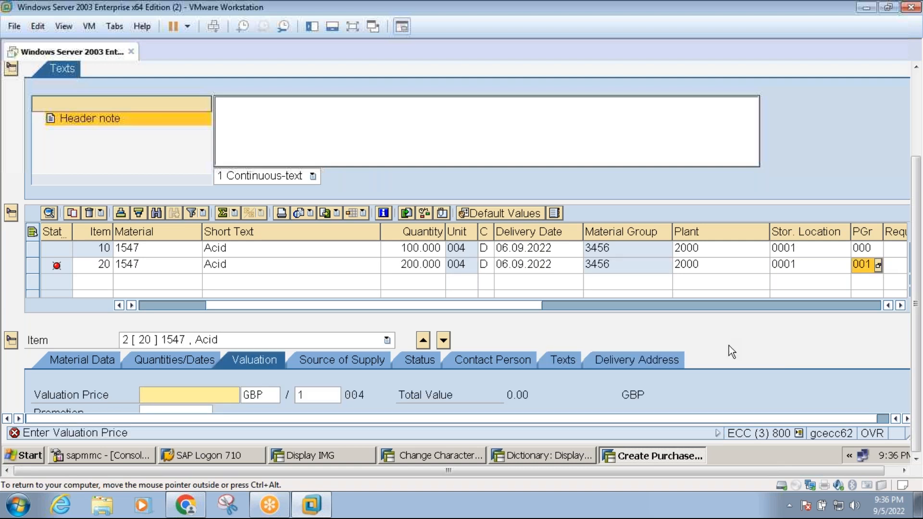
# Set the second item's valuation price to 1000 and change its purchasing group to PRA
pyautogui.write('1000')
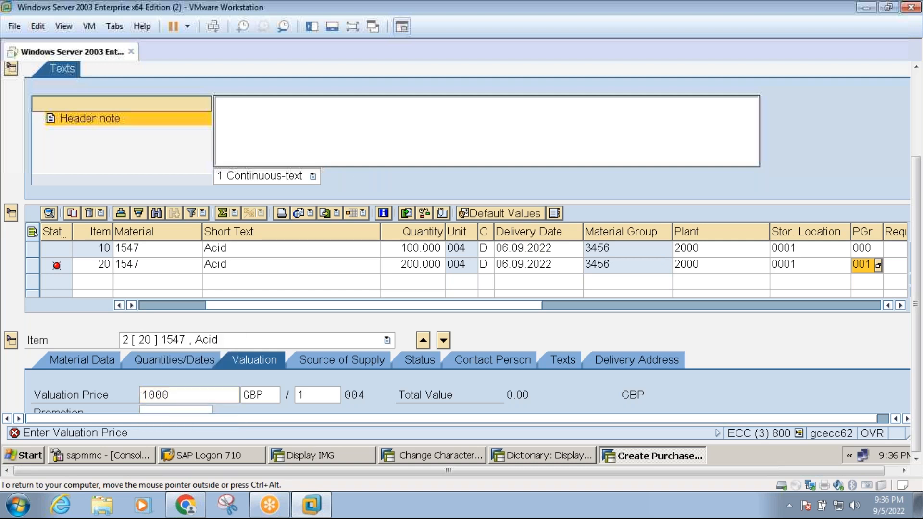
pyautogui.press('Return')
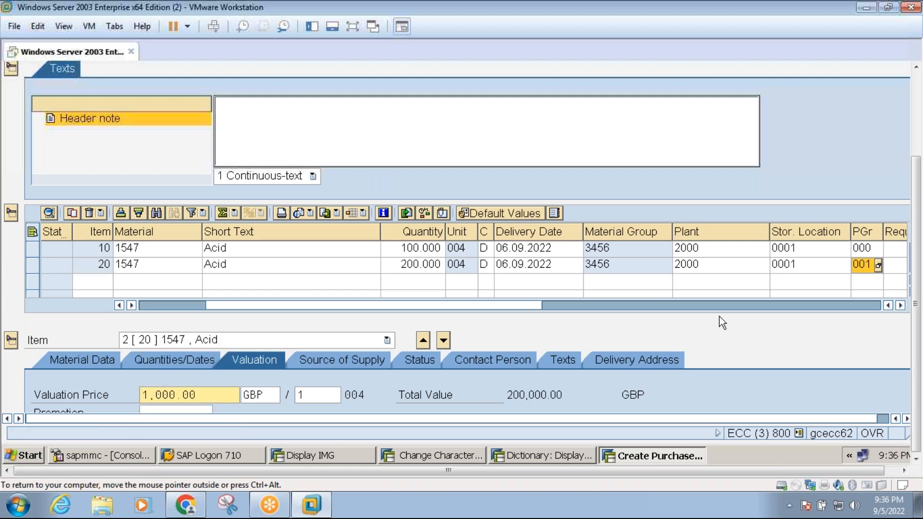
pyautogui.click(873, 263)
pyautogui.press('BackSpace')
pyautogui.press('BackSpace')
pyautogui.press('BackSpace')
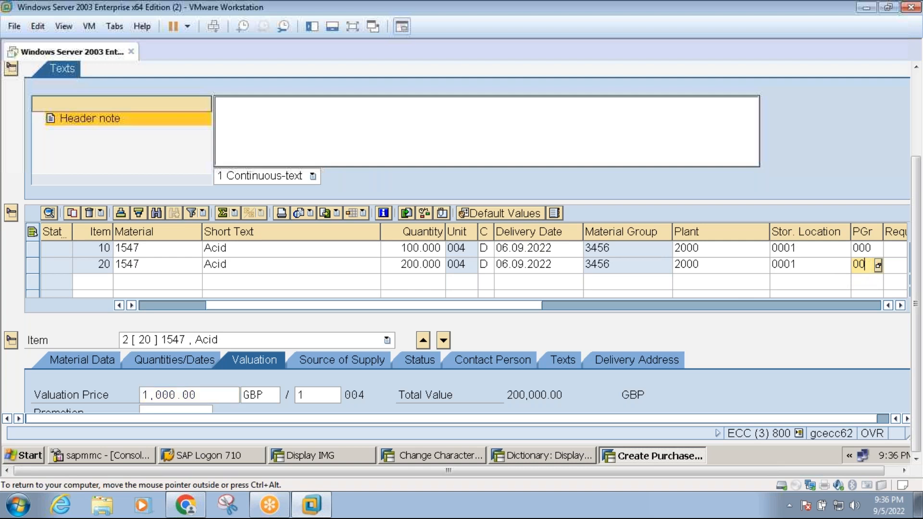
pyautogui.write('PRA')
pyautogui.press('Return')
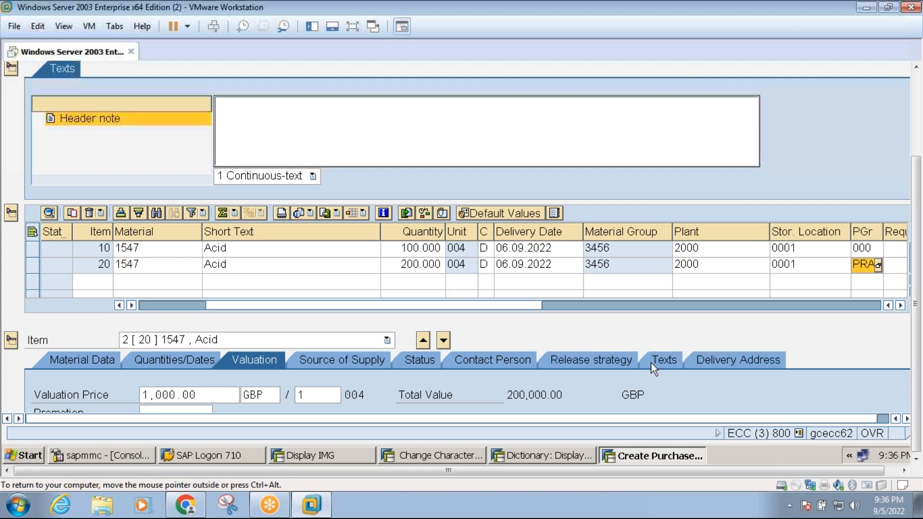
# Examine the second item's release strategy with the item overview collapsed, and expand the overview again
pyautogui.click(598, 362)
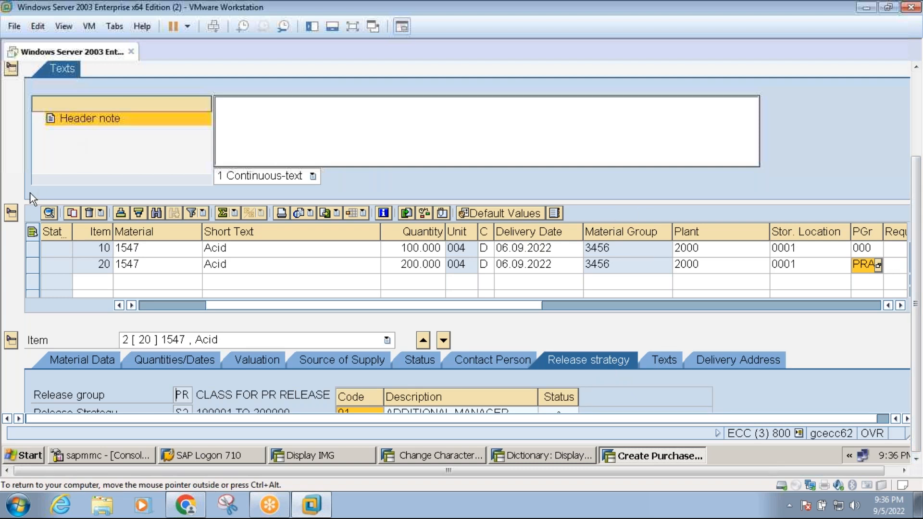
pyautogui.click(11, 213)
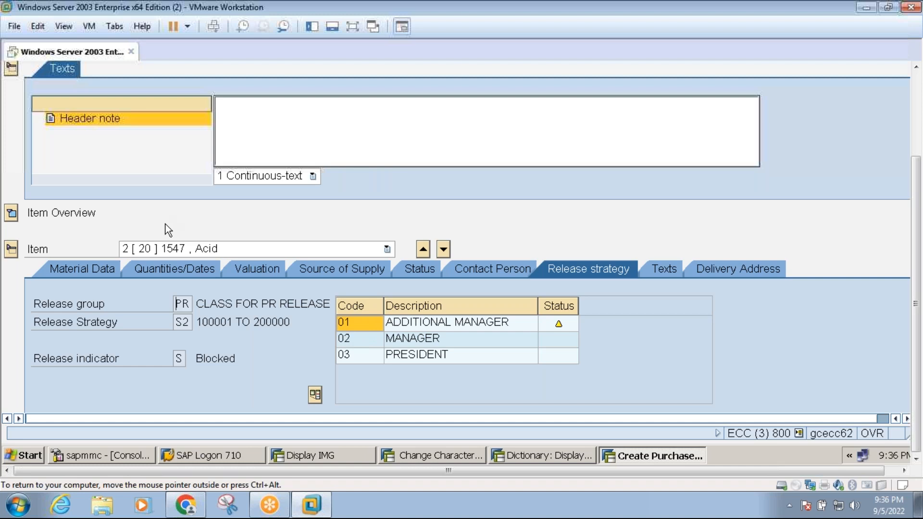
pyautogui.click(13, 211)
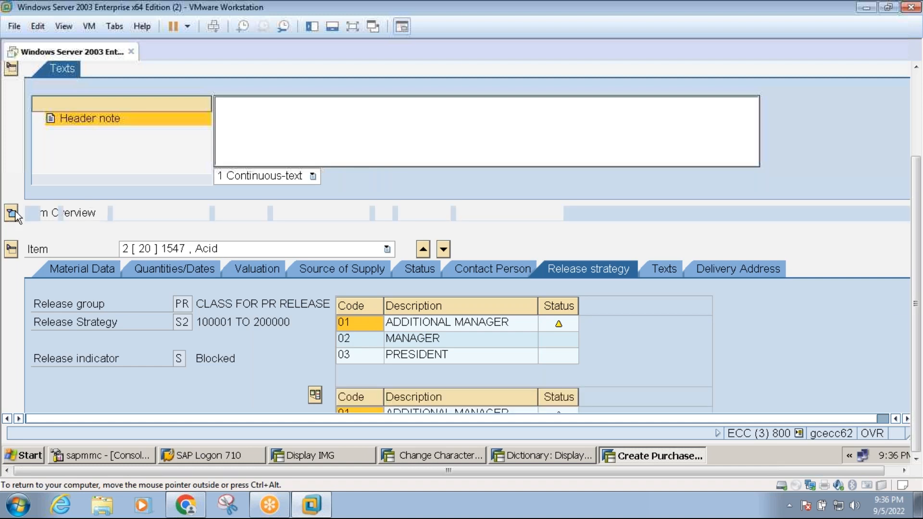
# Compare the release strategies of items 10 and 20 by switching between their item details
pyautogui.click(124, 276)
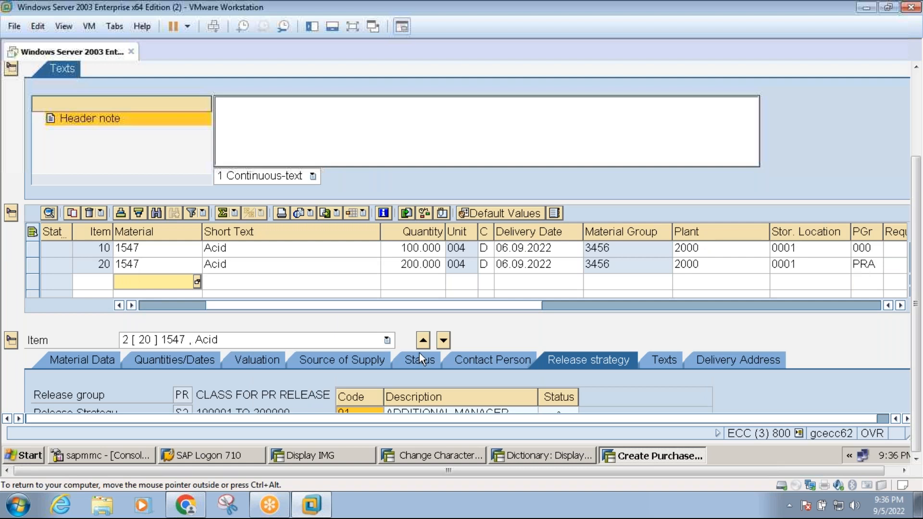
pyautogui.click(422, 341)
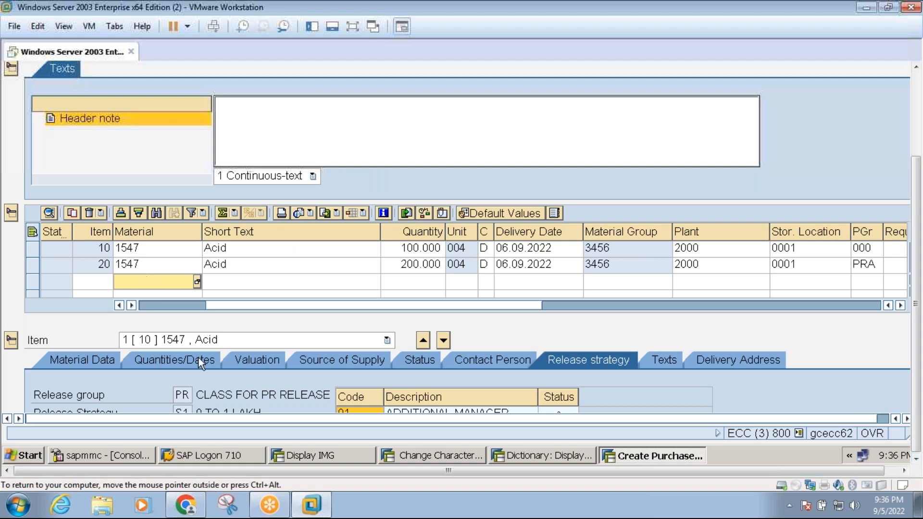
pyautogui.click(146, 342)
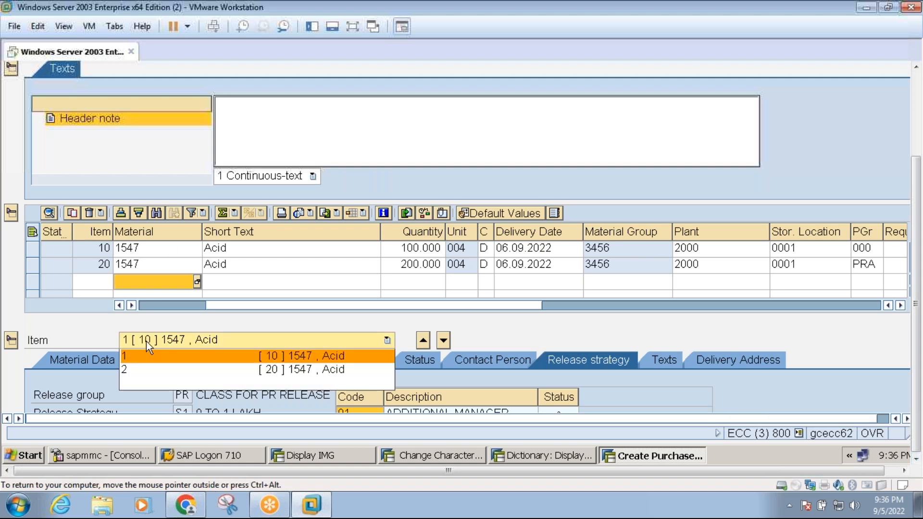
pyautogui.click(131, 356)
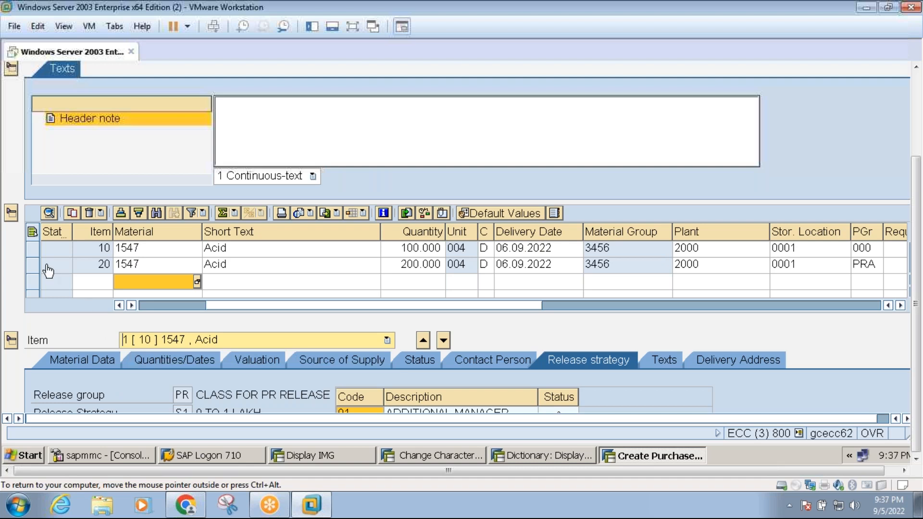
pyautogui.click(10, 215)
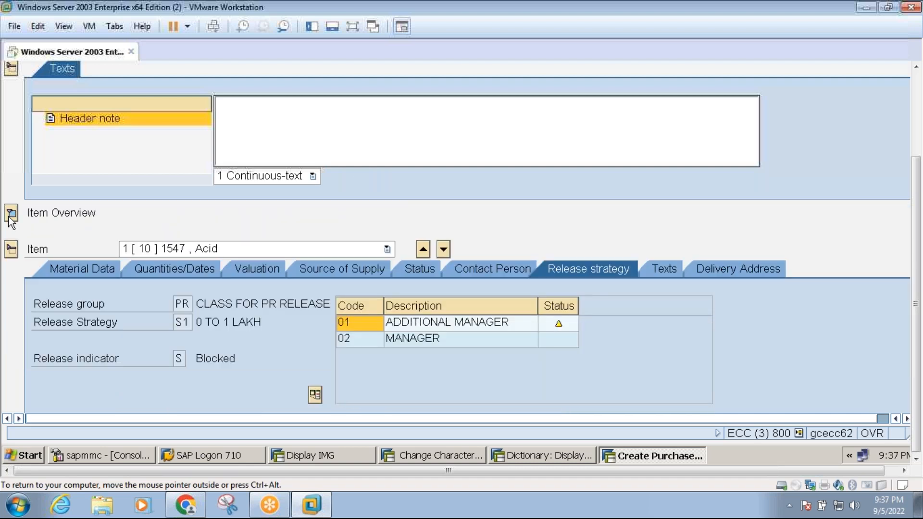
pyautogui.click(447, 251)
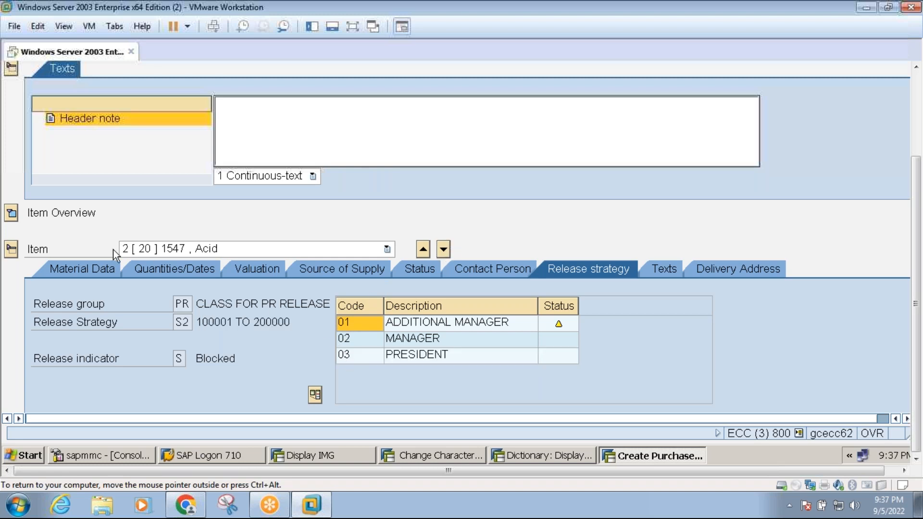
pyautogui.click(11, 213)
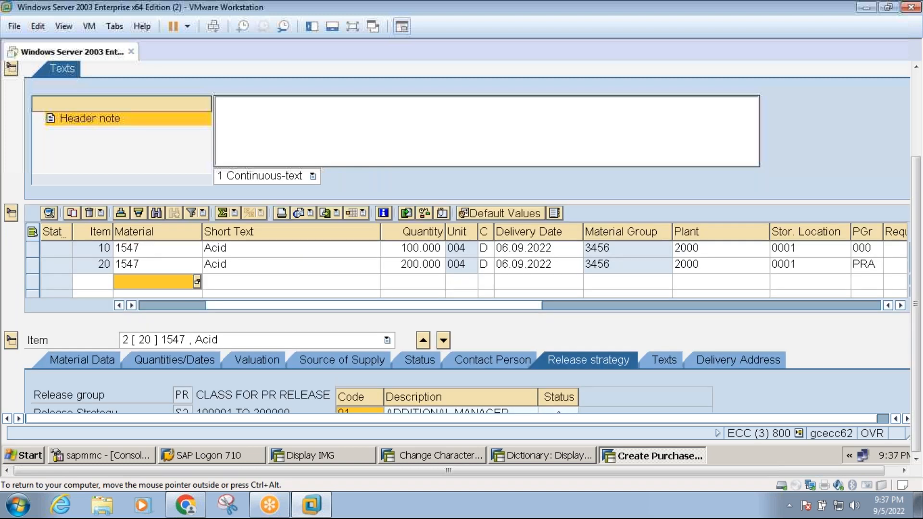
# Add a third item with material 1547 and quantity 300
pyautogui.click(142, 281)
pyautogui.write('1547')
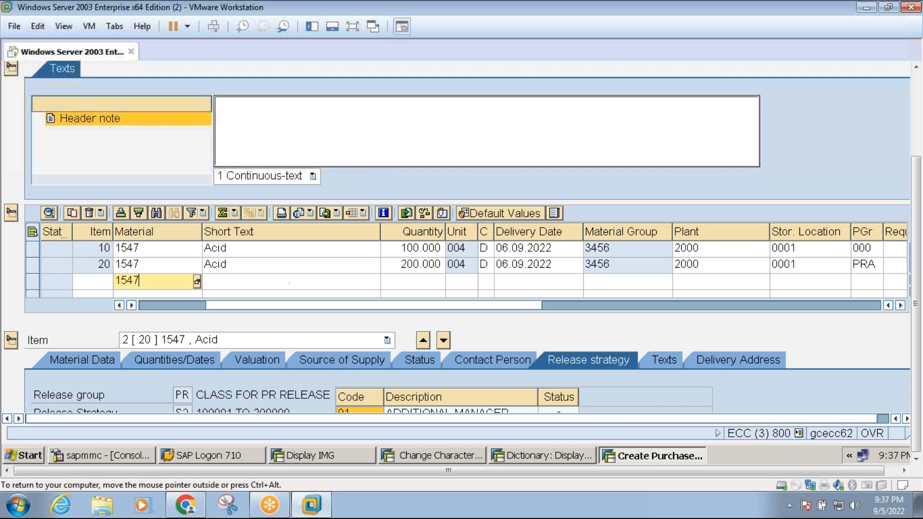
pyautogui.click(409, 283)
pyautogui.write('300')
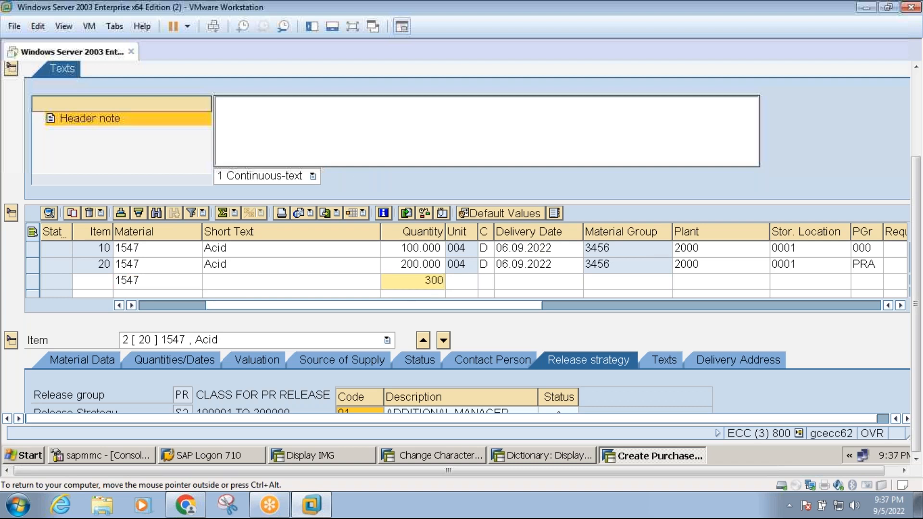
# Set the third item's plant to 2000, storage location to 0001 and purchasing group to RAJ, and validate the line
pyautogui.click(709, 278)
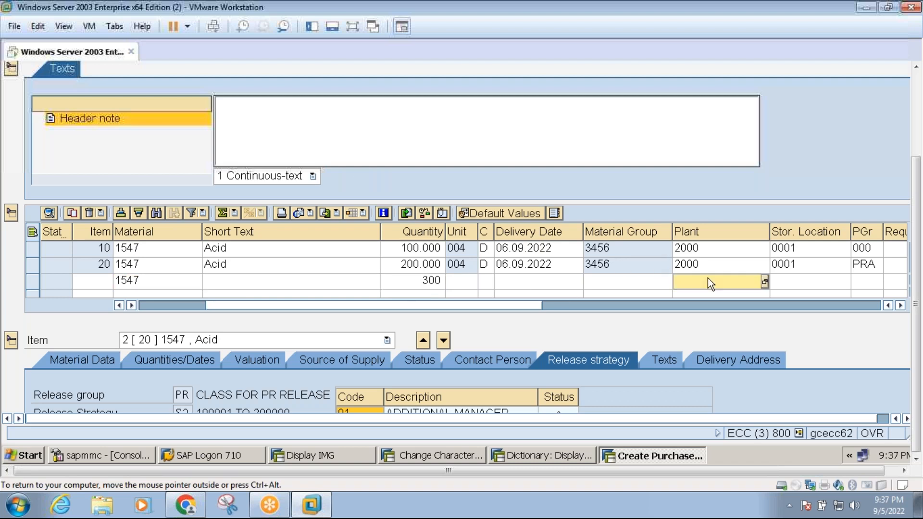
pyautogui.write('2000')
pyautogui.click(796, 282)
pyautogui.write('0001')
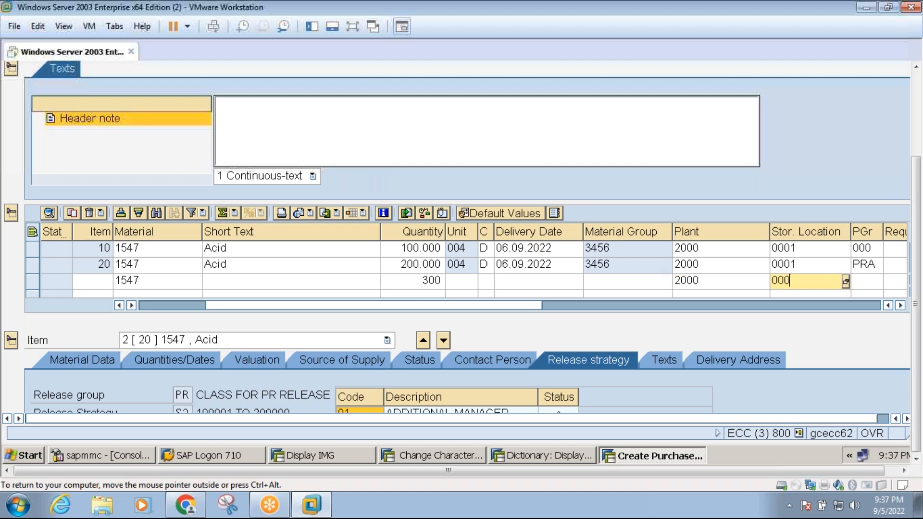
pyautogui.click(864, 282)
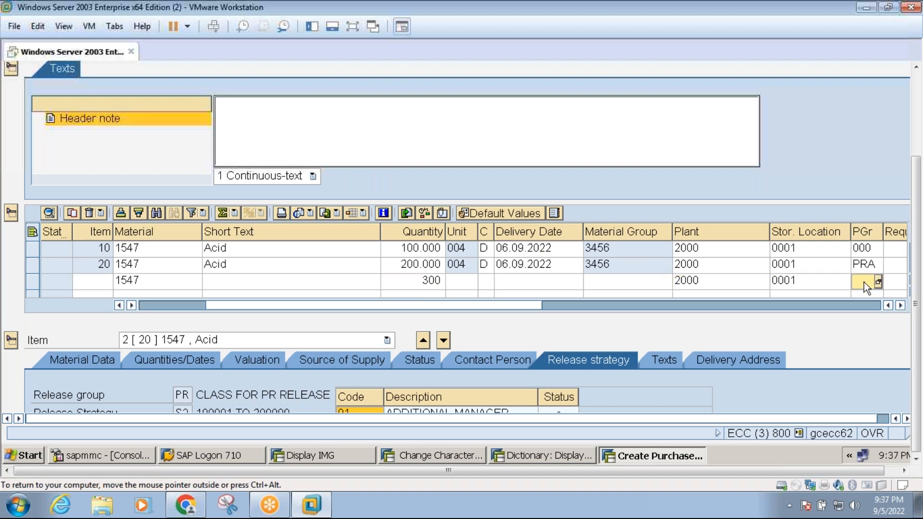
pyautogui.write('RAJ')
pyautogui.press('Return')
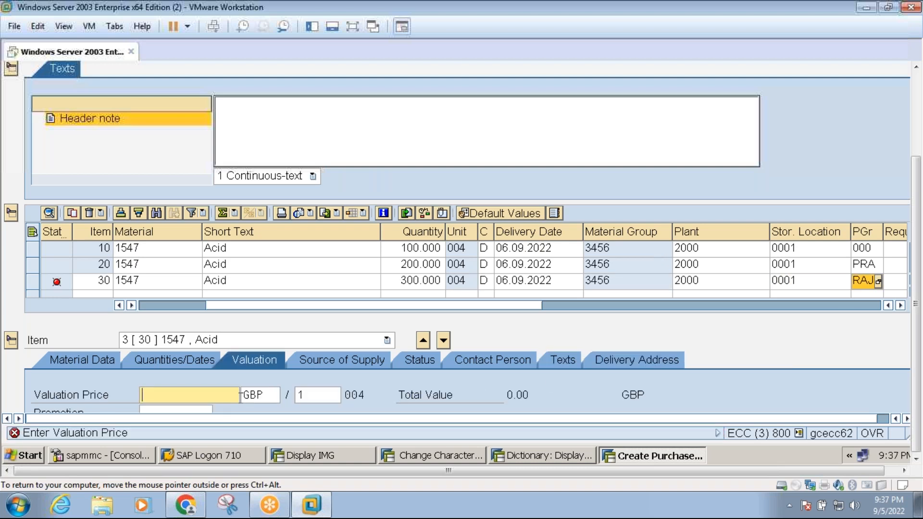
# Set the third item's valuation price to 4000 with INR as the currency
pyautogui.write('4000')
pyautogui.click(274, 397)
pyautogui.press('BackSpace')
pyautogui.press('BackSpace')
pyautogui.press('BackSpace')
pyautogui.write('INR')
pyautogui.press('Return')
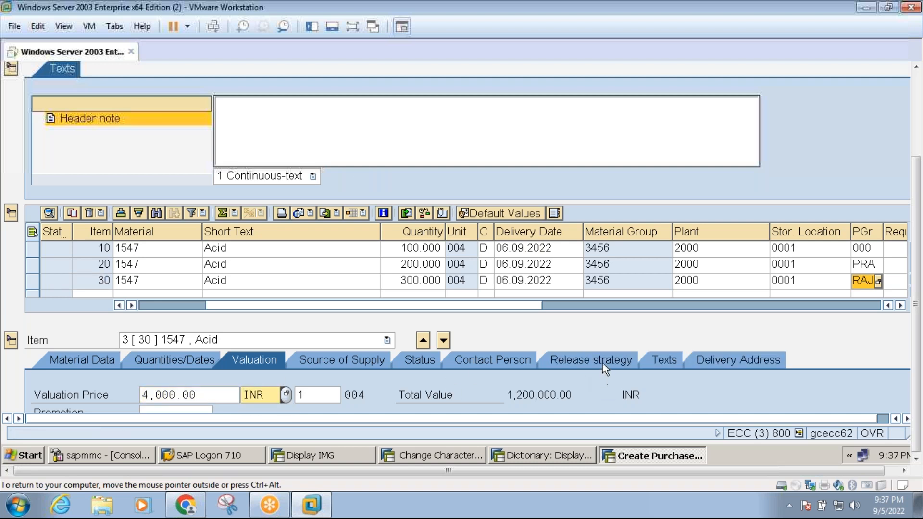
# Examine the third item's release strategy with the item overview collapsed, and show the virtual machine in full screen
pyautogui.click(602, 360)
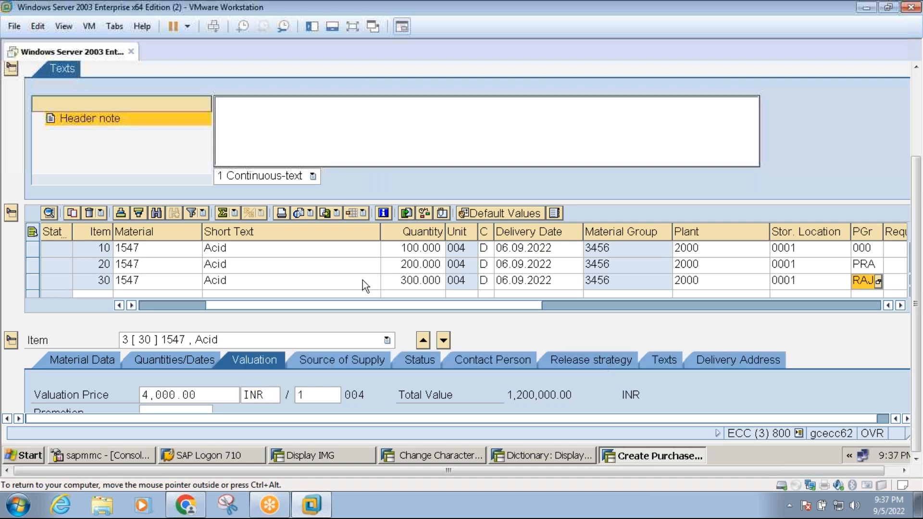
pyautogui.click(16, 219)
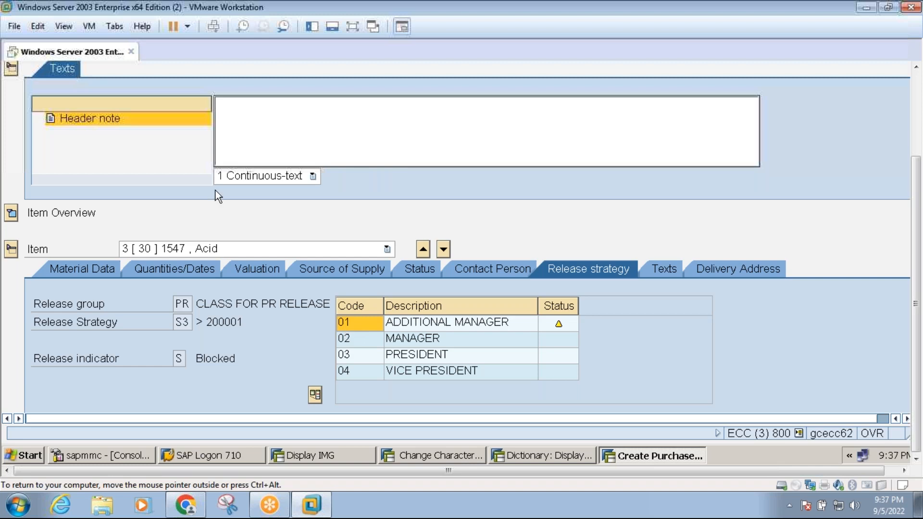
pyautogui.click(320, 507)
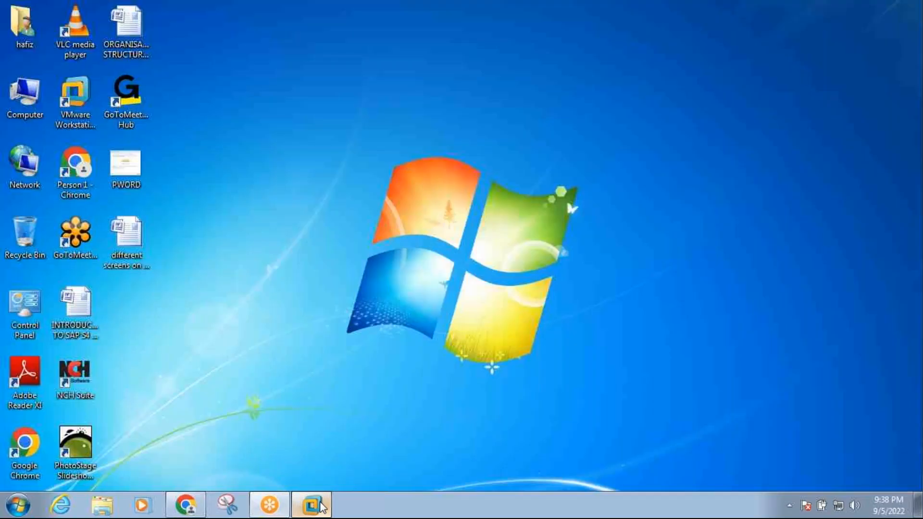
pyautogui.click(320, 507)
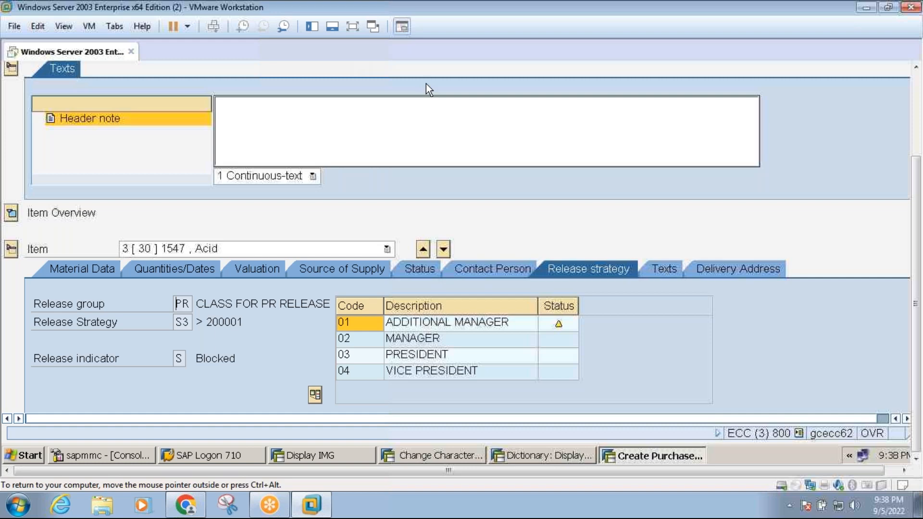
pyautogui.click(352, 27)
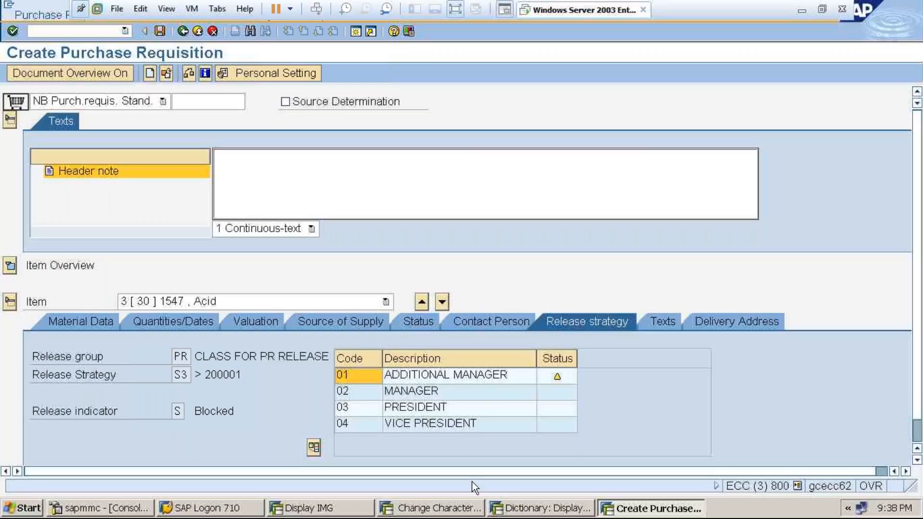
# Close the Dictionary display session and exit the purchase requisition without saving it
pyautogui.click(524, 509)
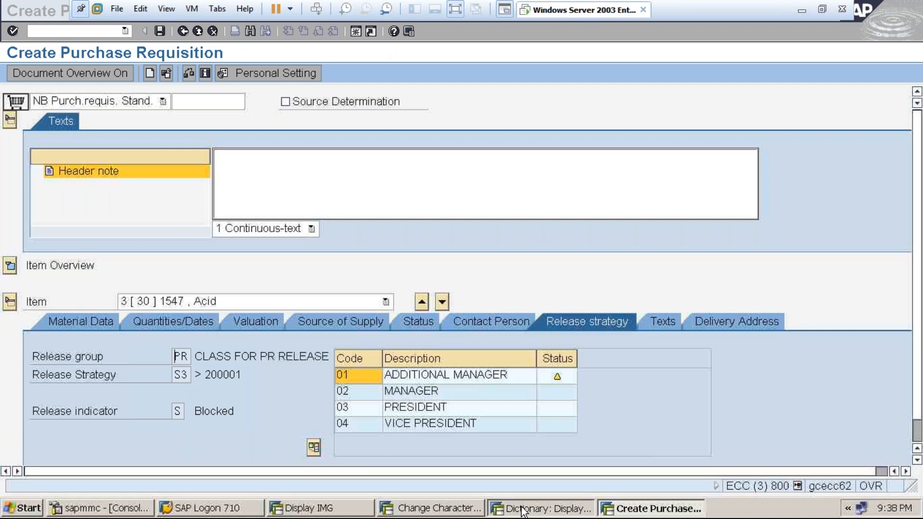
pyautogui.click(214, 31)
pyautogui.click(201, 31)
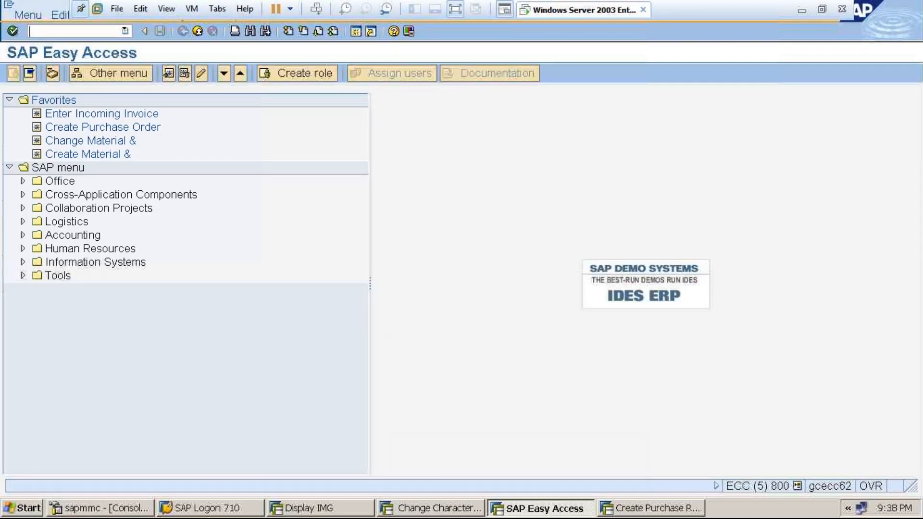
pyautogui.click(202, 30)
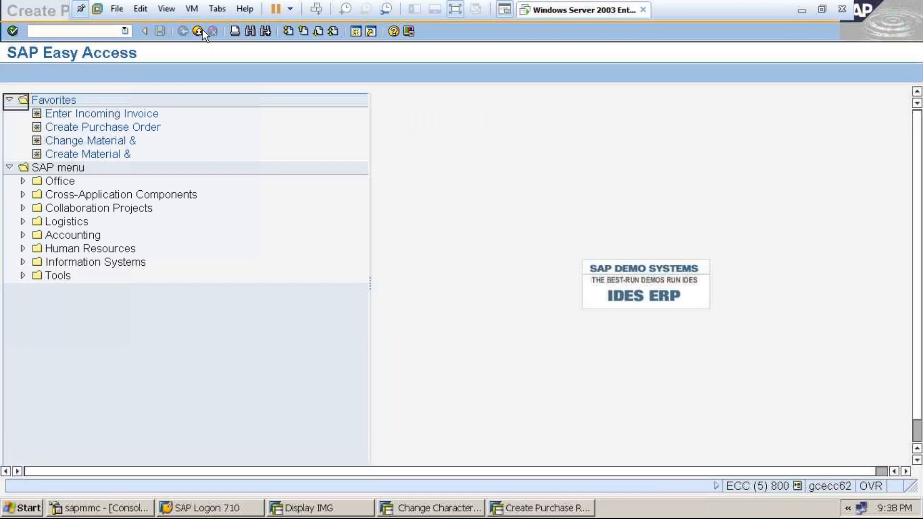
pyautogui.click(202, 30)
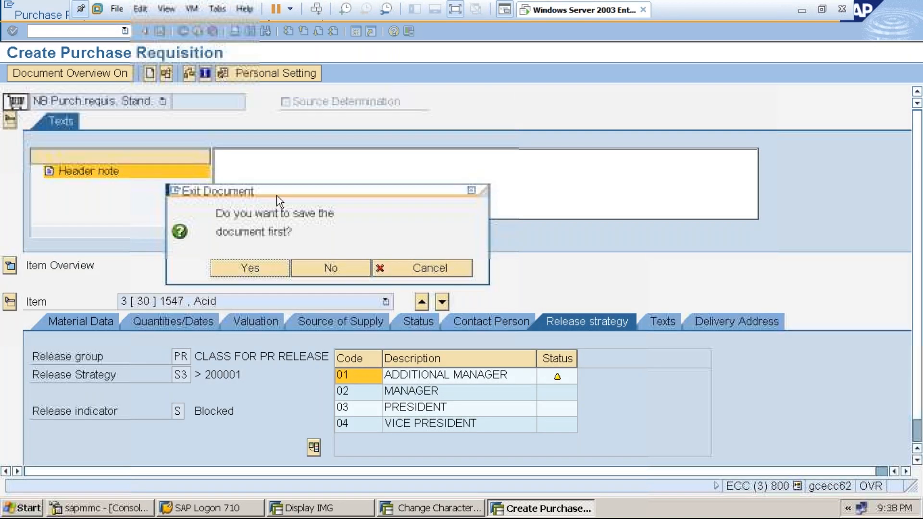
pyautogui.click(327, 268)
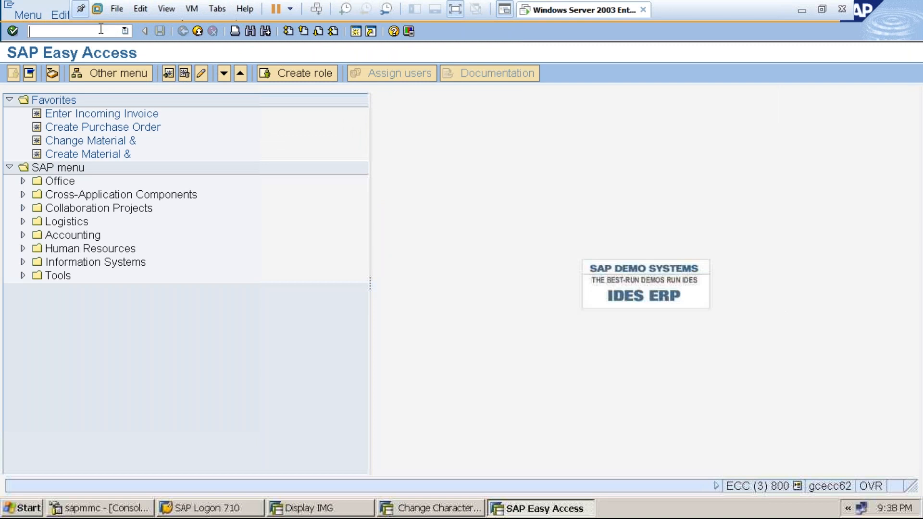
# Open the Edit Characteristics activity of the purchase requisition release procedure with classification in the customizing guide (SPRO)
pyautogui.write('spro')
pyautogui.press('Return')
pyautogui.click(84, 75)
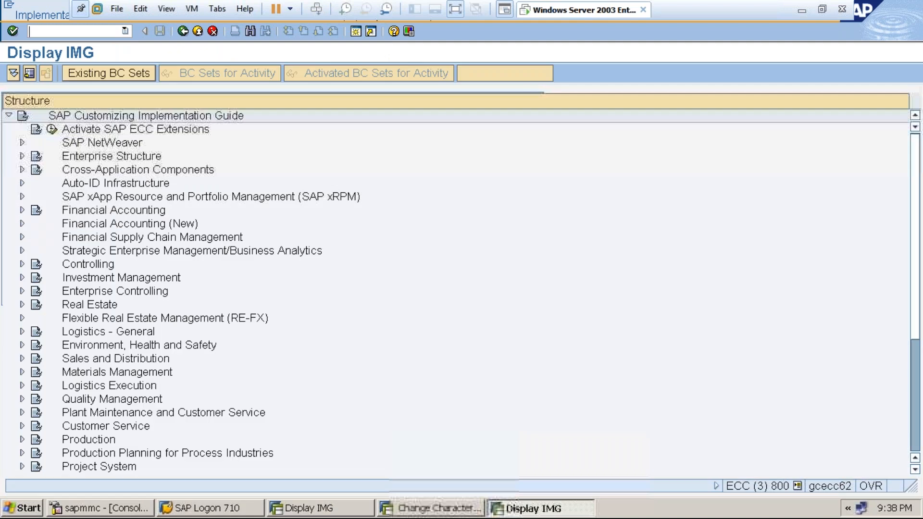
pyautogui.click(21, 372)
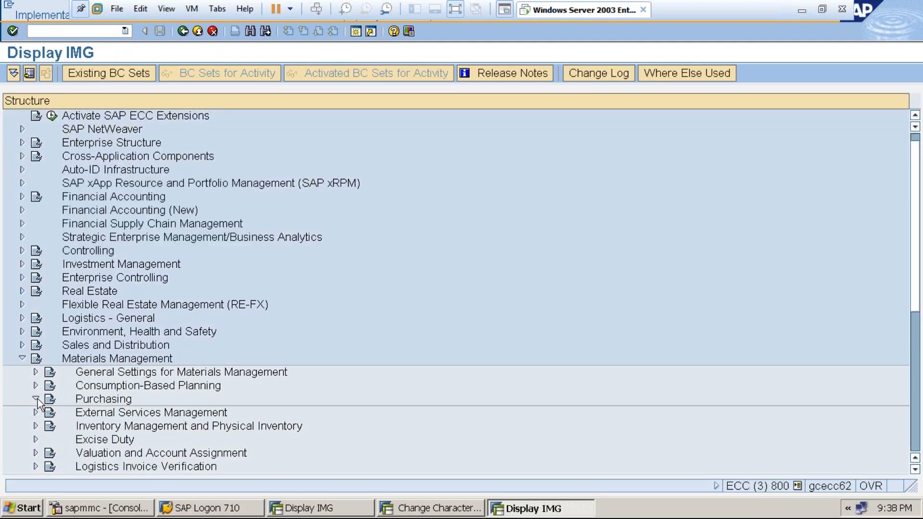
pyautogui.click(36, 399)
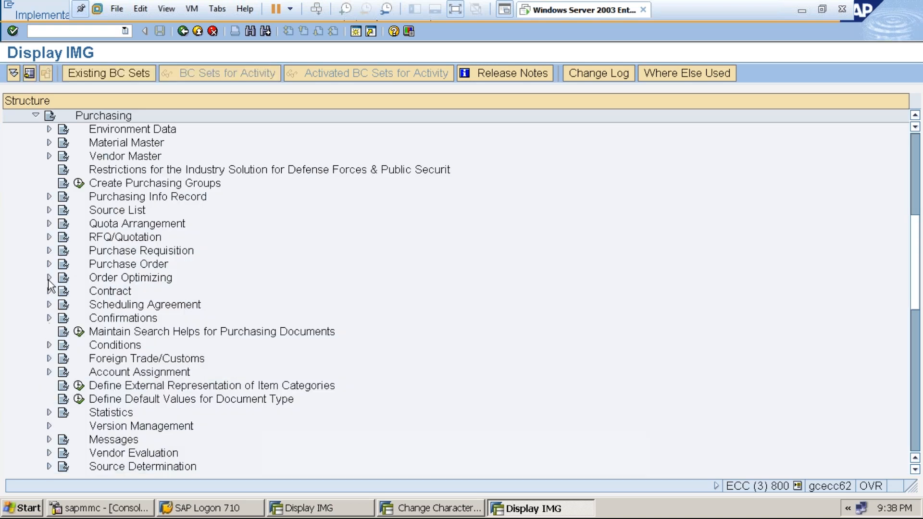
pyautogui.click(49, 251)
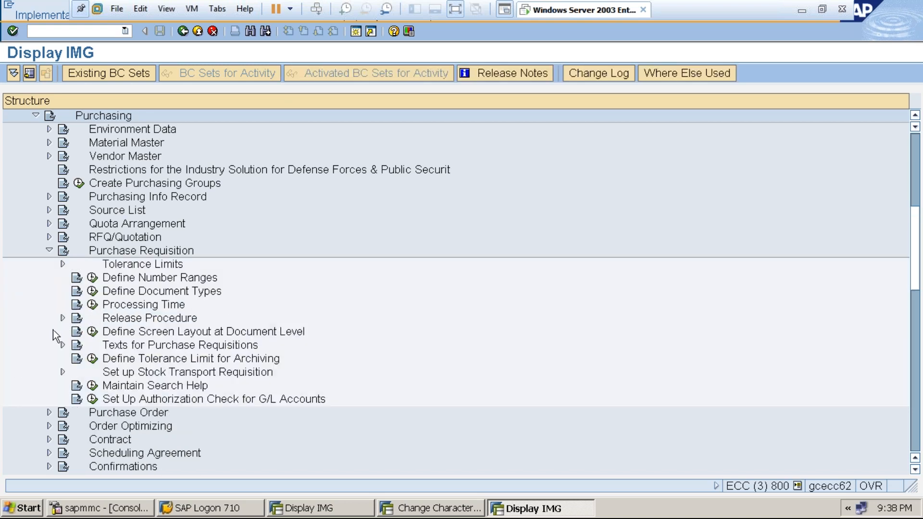
pyautogui.click(62, 318)
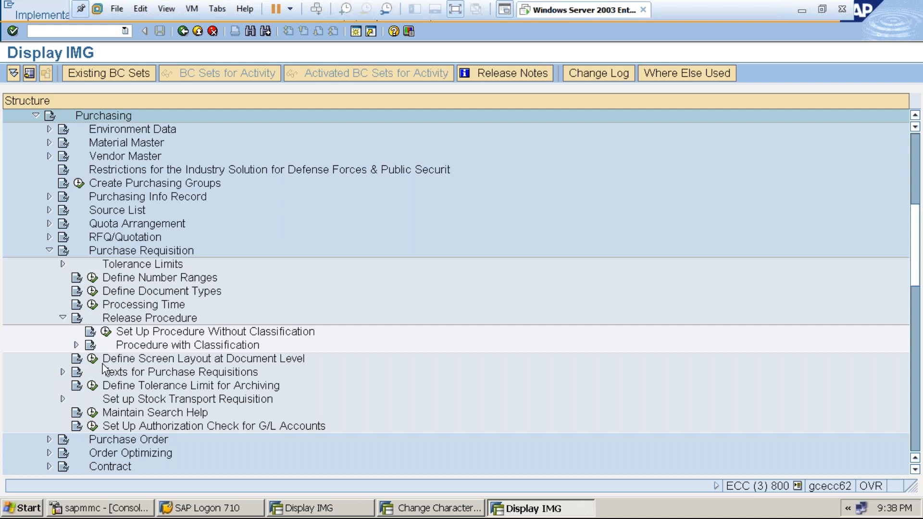
pyautogui.click(76, 345)
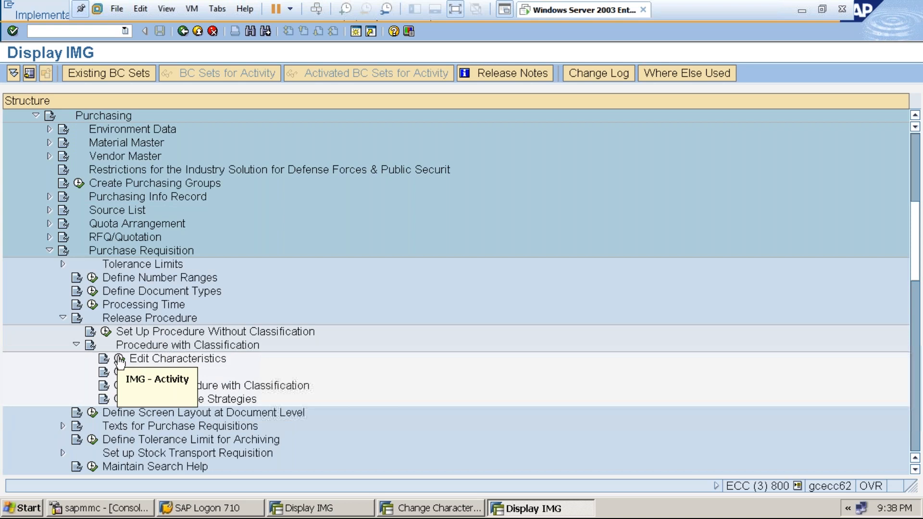
pyautogui.click(119, 359)
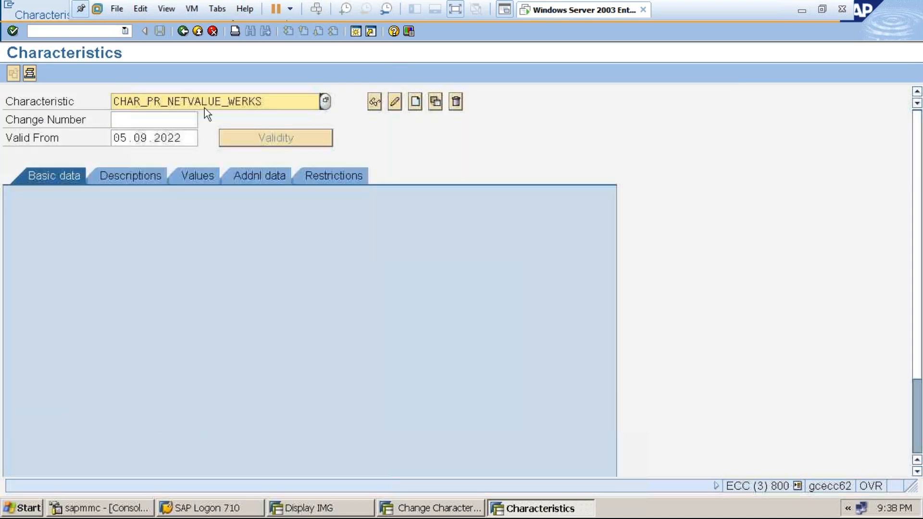
# Start creating a new characteristic named CHAR_PR_NETVALUE_HEADER
pyautogui.click(266, 101)
pyautogui.press('BackSpace')
pyautogui.press('BackSpace')
pyautogui.press('BackSpace')
pyautogui.press('BackSpace')
pyautogui.press('BackSpace')
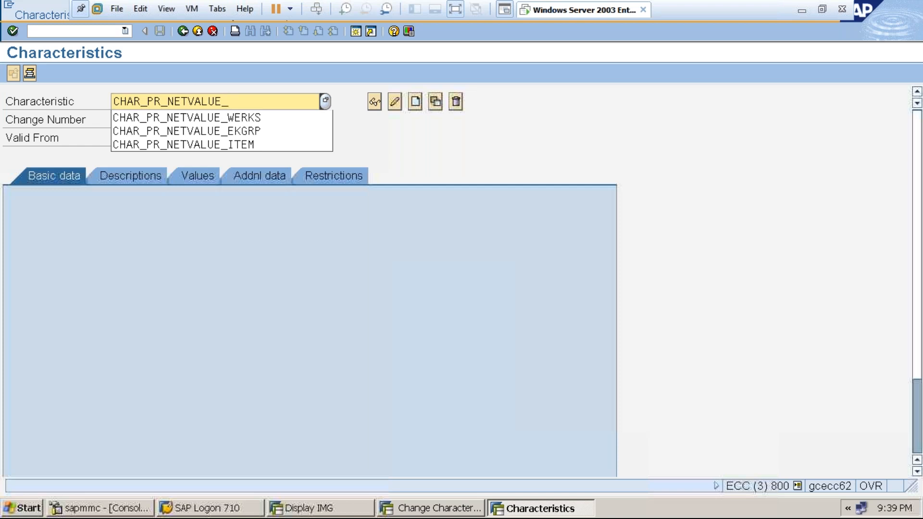
pyautogui.write('HEADER')
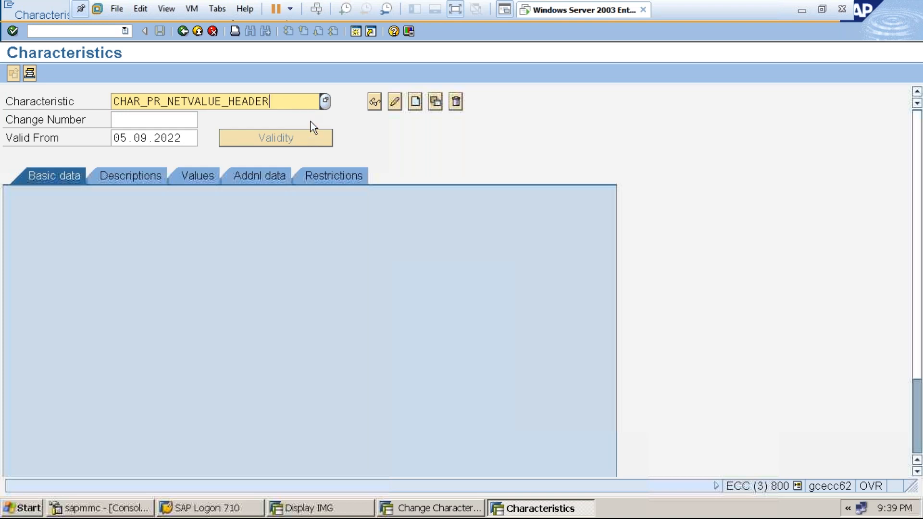
pyautogui.click(416, 106)
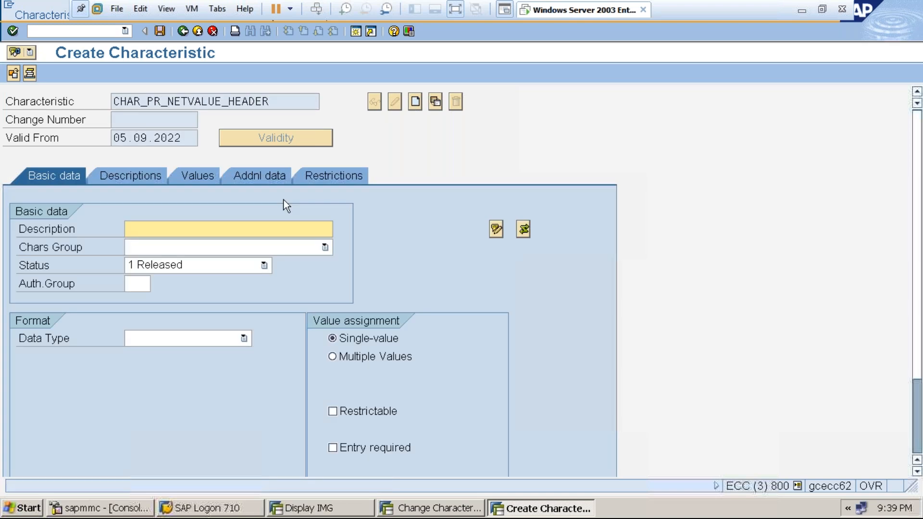
# Reference the characteristic to table CEBAN and field GFWRT, and accept the format data from the dictionary
pyautogui.click(271, 174)
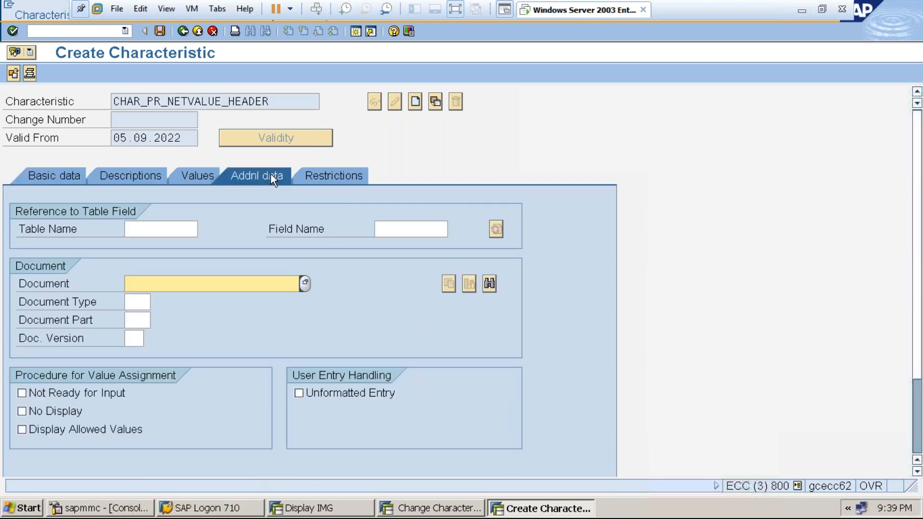
pyautogui.click(164, 230)
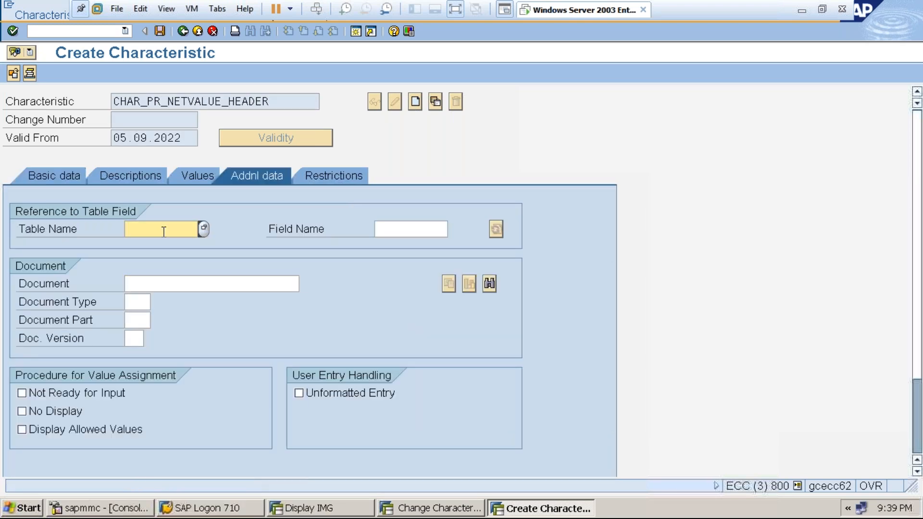
pyautogui.write('CEBAN')
pyautogui.click(394, 232)
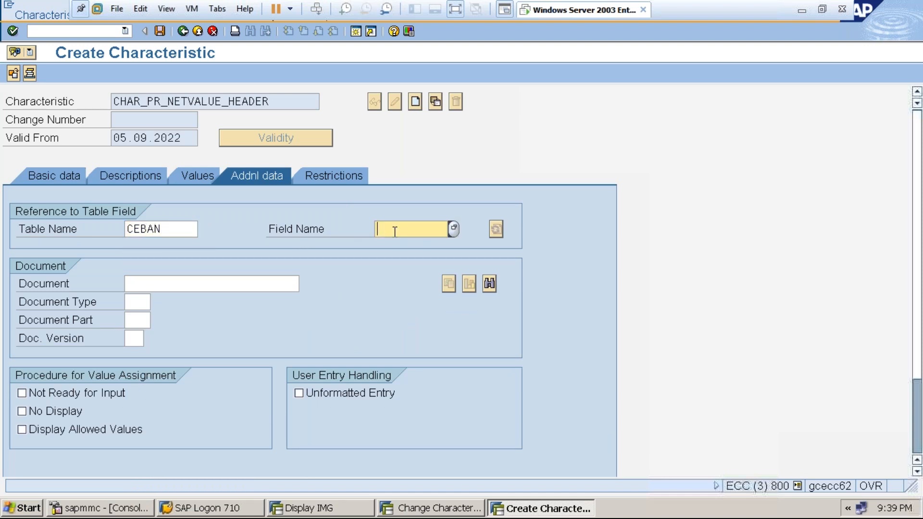
pyautogui.write('GSWRT')
pyautogui.click(392, 229)
pyautogui.press('BackSpace')
pyautogui.write('FWRT')
pyautogui.press('Return')
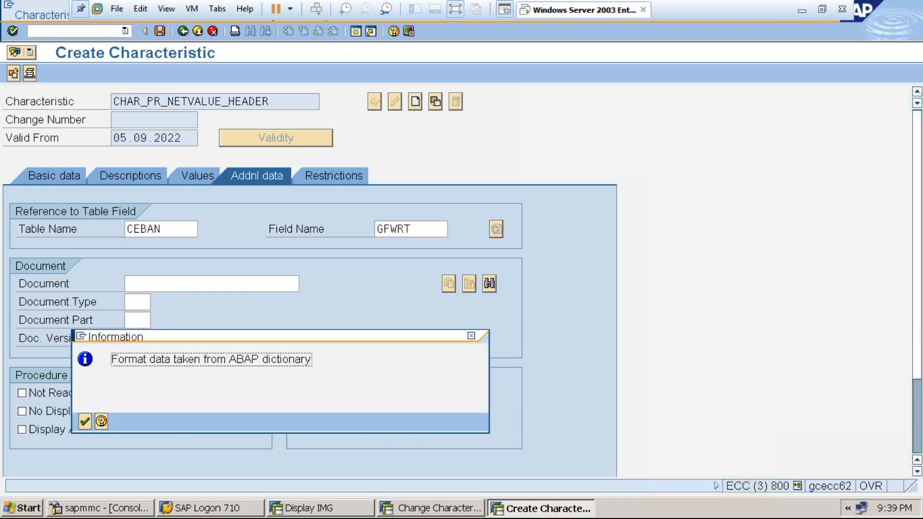
pyautogui.click(86, 420)
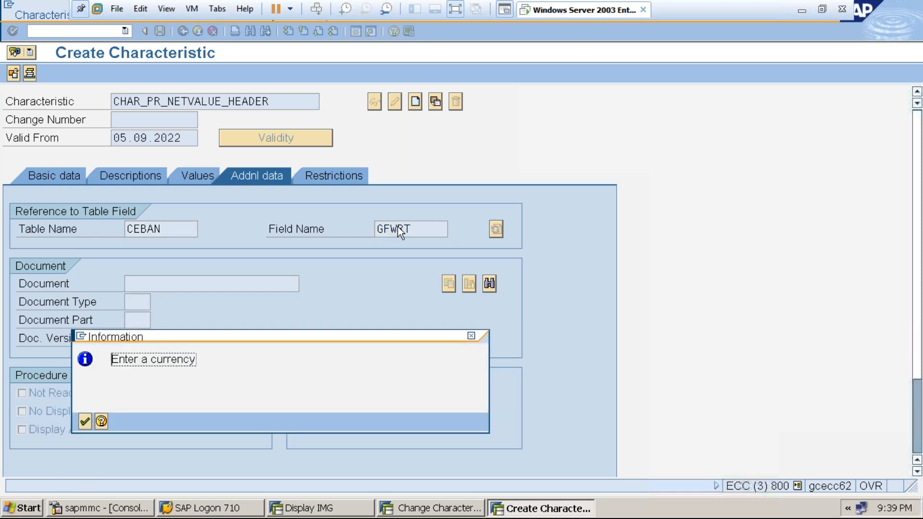
pyautogui.click(84, 423)
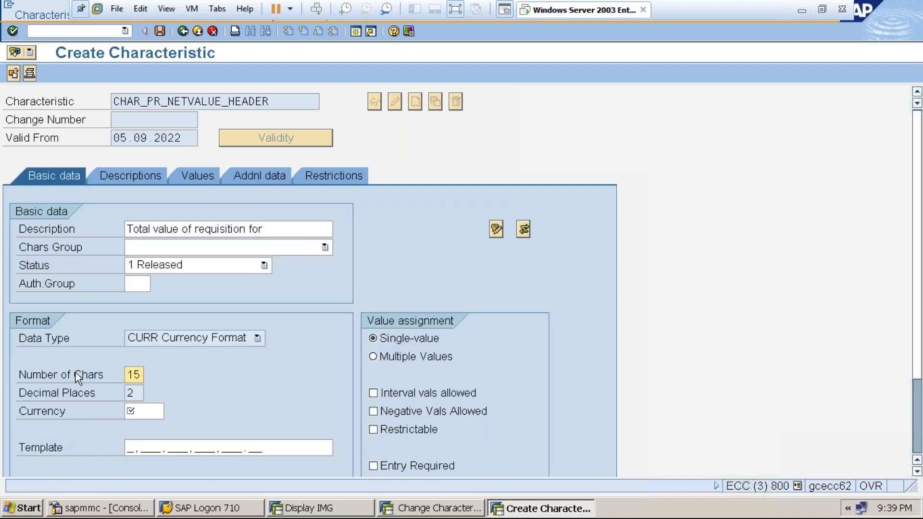
# Allow multiple values and interval values for the characteristic, and set its currency to INR
pyautogui.click(376, 357)
pyautogui.click(374, 397)
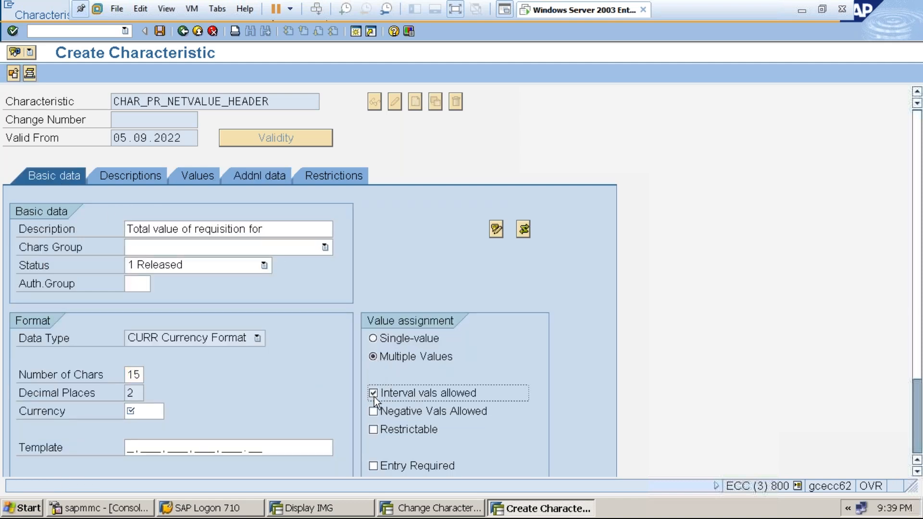
pyautogui.click(145, 413)
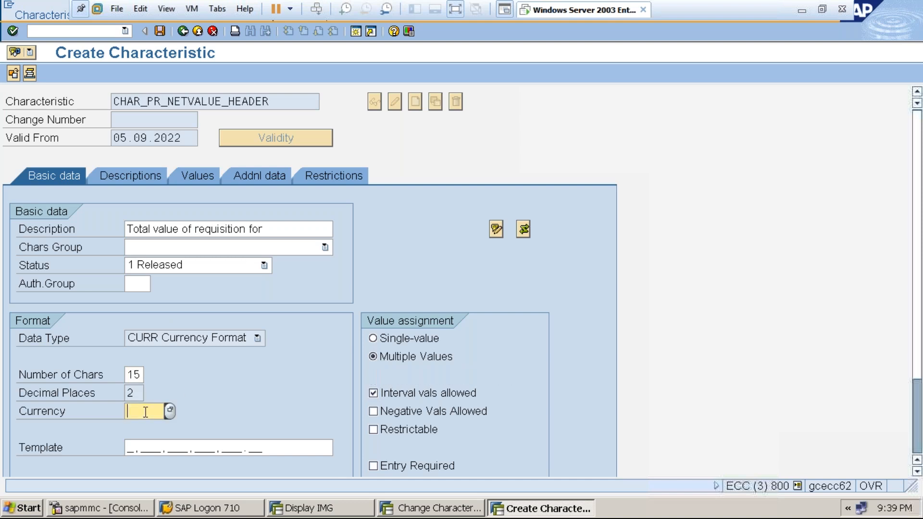
pyautogui.write('INR')
pyautogui.press('Return')
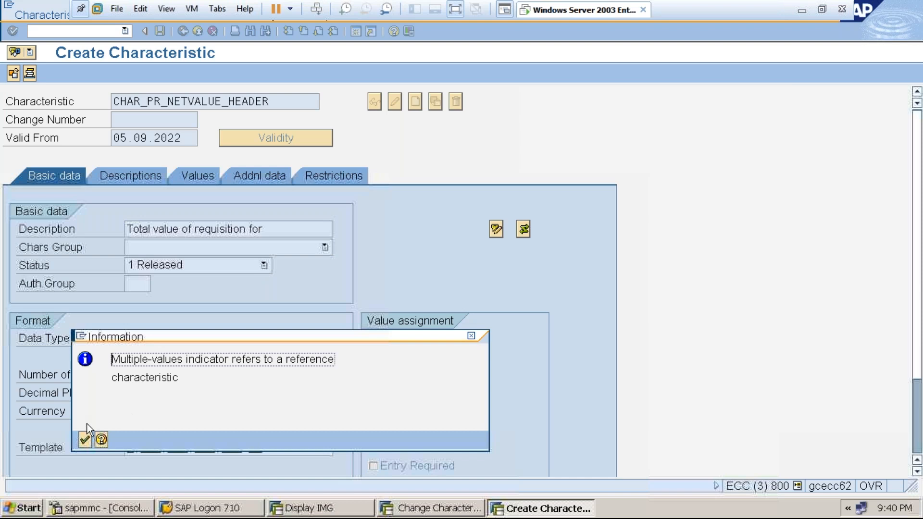
pyautogui.click(86, 439)
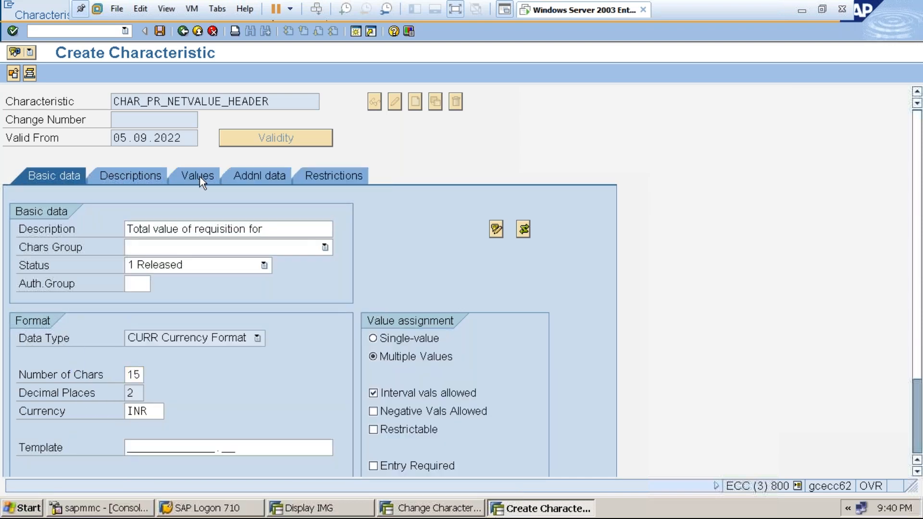
# Permit additional values and add the first allowed value range, 0.01 - 200000
pyautogui.click(200, 177)
pyautogui.click(28, 211)
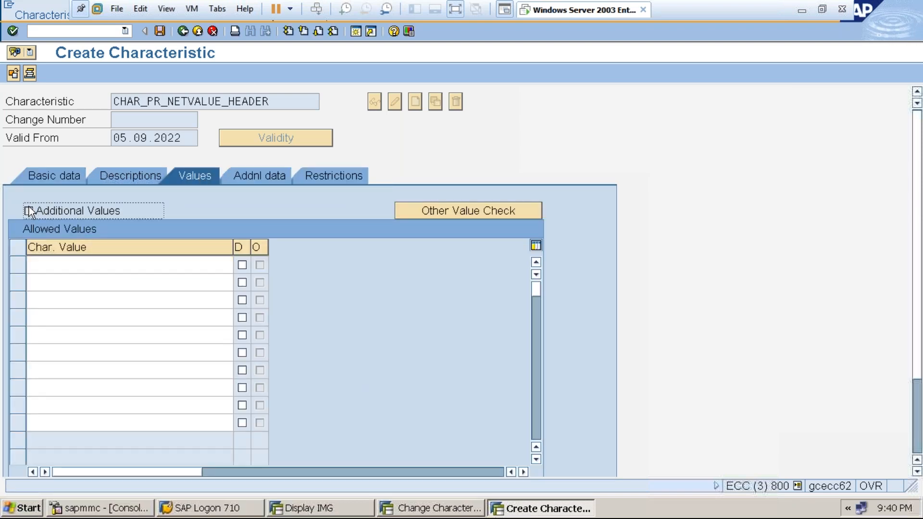
pyautogui.click(46, 262)
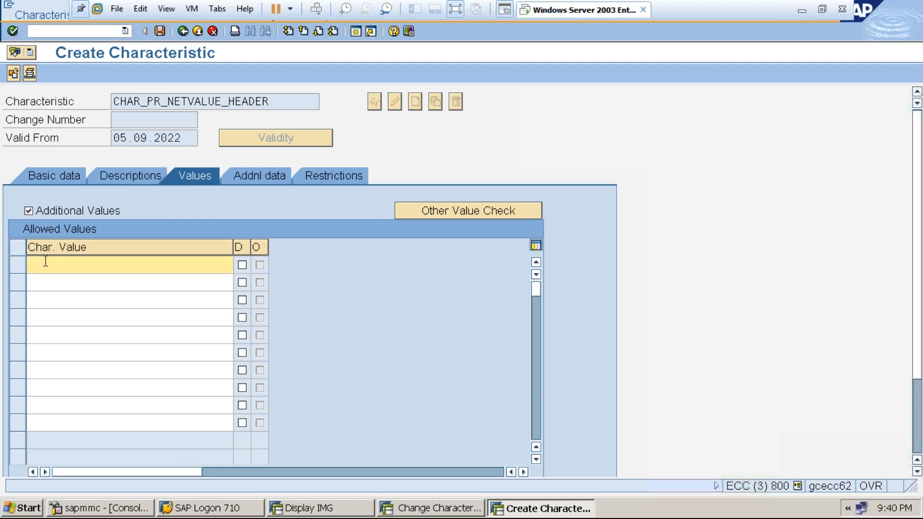
pyautogui.write('0')
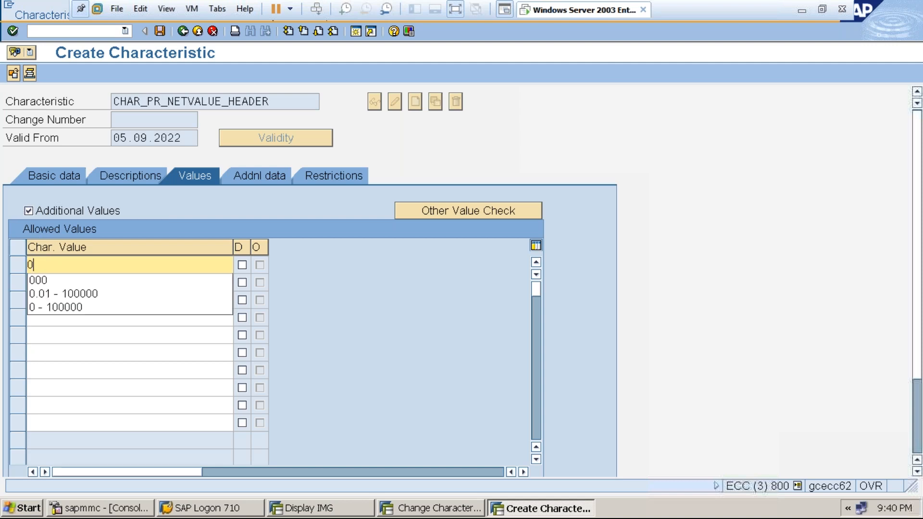
pyautogui.write('.01')
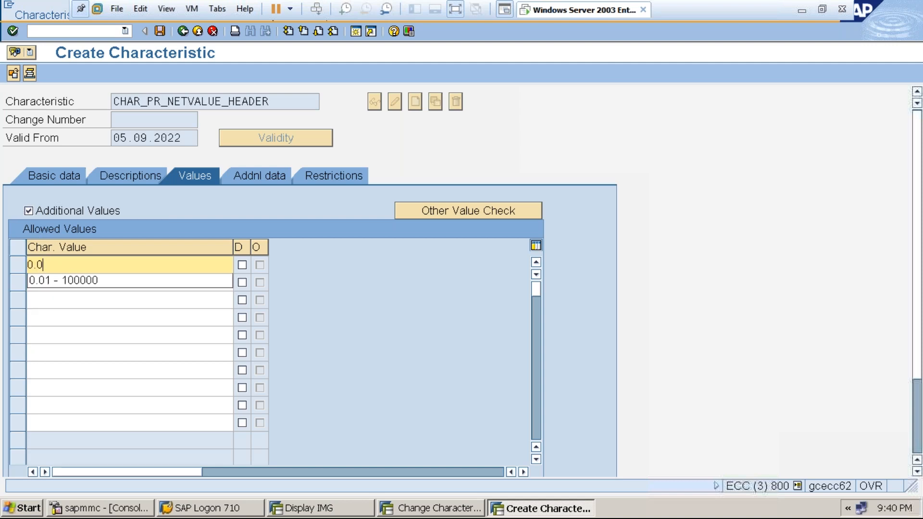
pyautogui.write(' -')
pyautogui.write('200000')
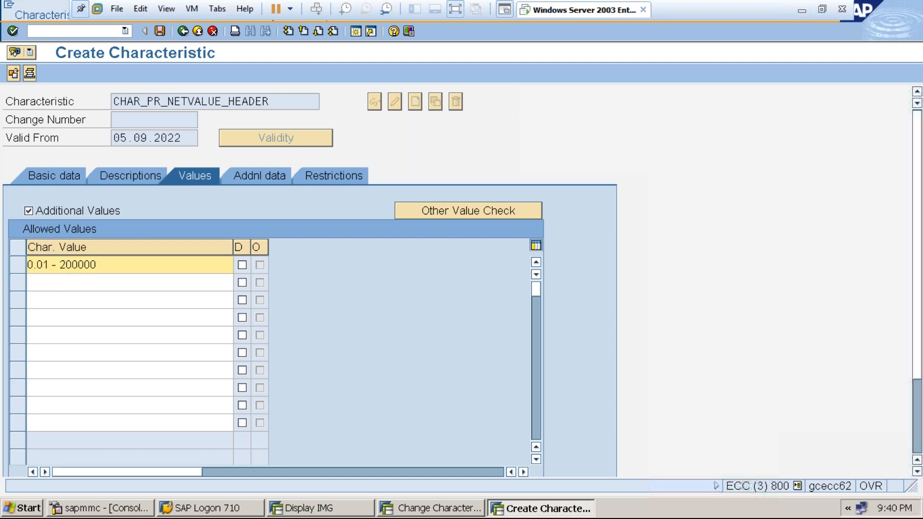
pyautogui.press('Return')
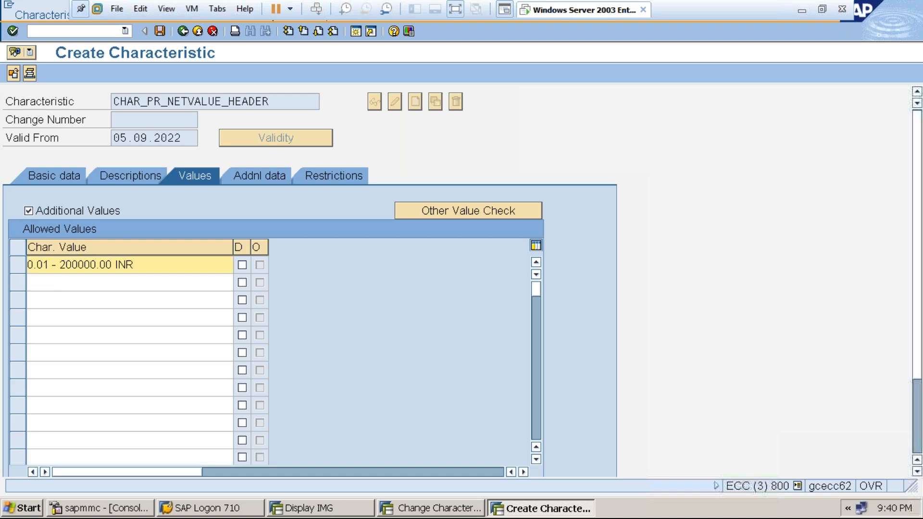
# Add a second allowed value range, 200001 - 300000
pyautogui.click(46, 285)
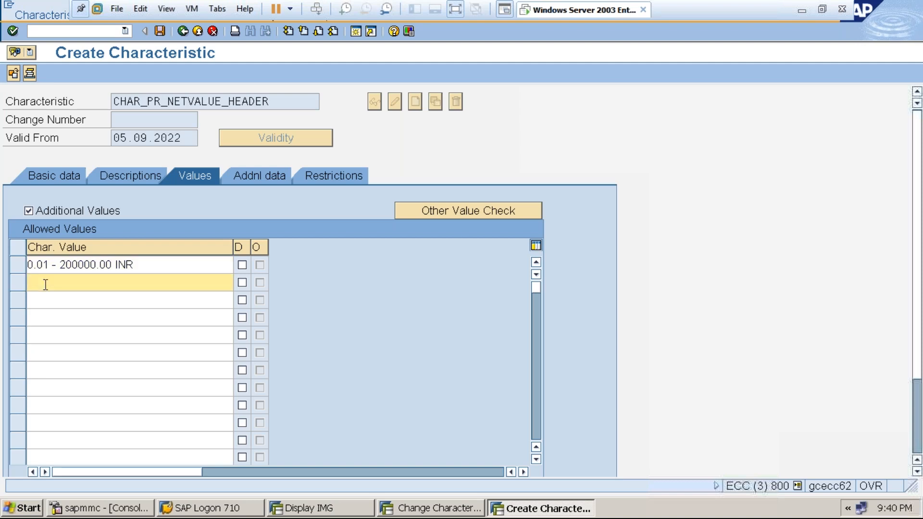
pyautogui.write('200001')
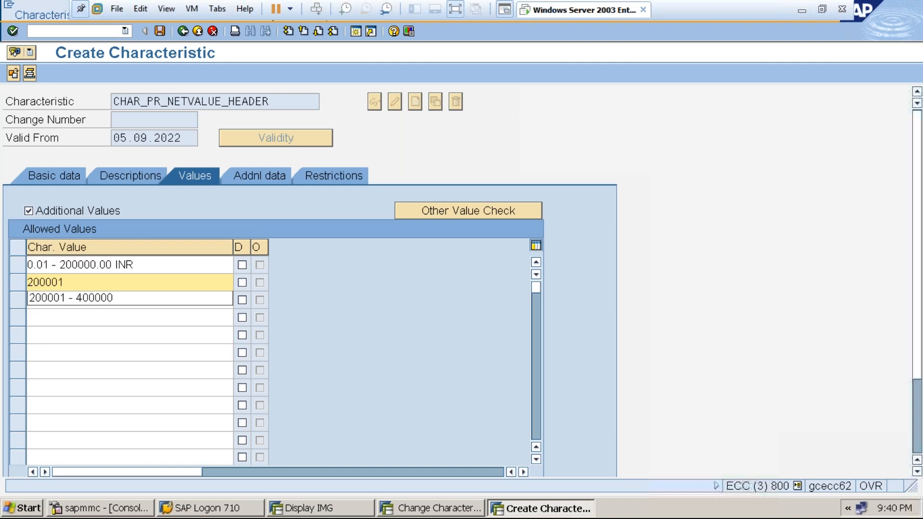
pyautogui.write('.00 - ')
pyautogui.write('3000')
pyautogui.write('00')
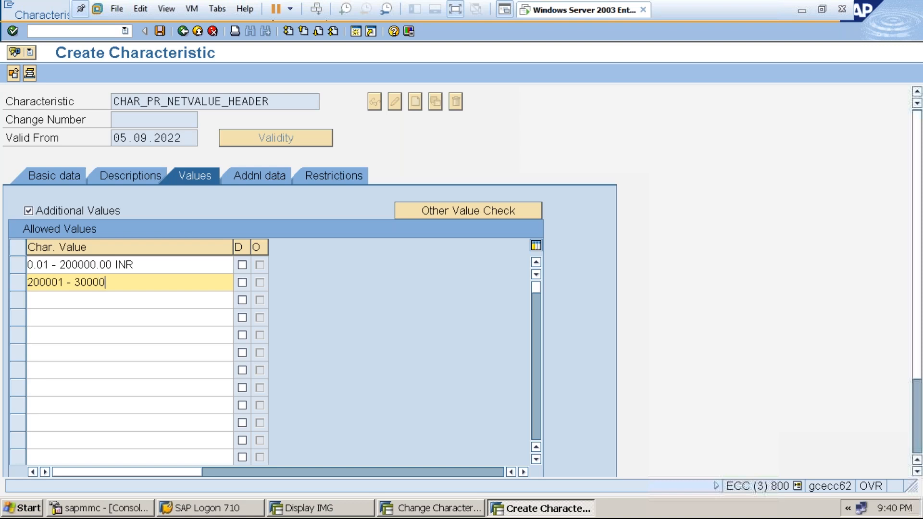
pyautogui.press('Return')
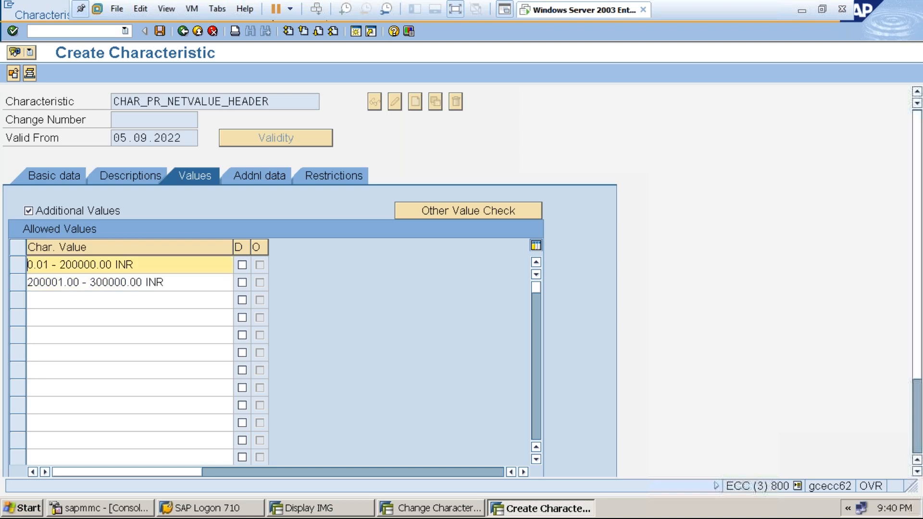
# Add a third allowed value, > 300001
pyautogui.click(46, 298)
pyautogui.write('>')
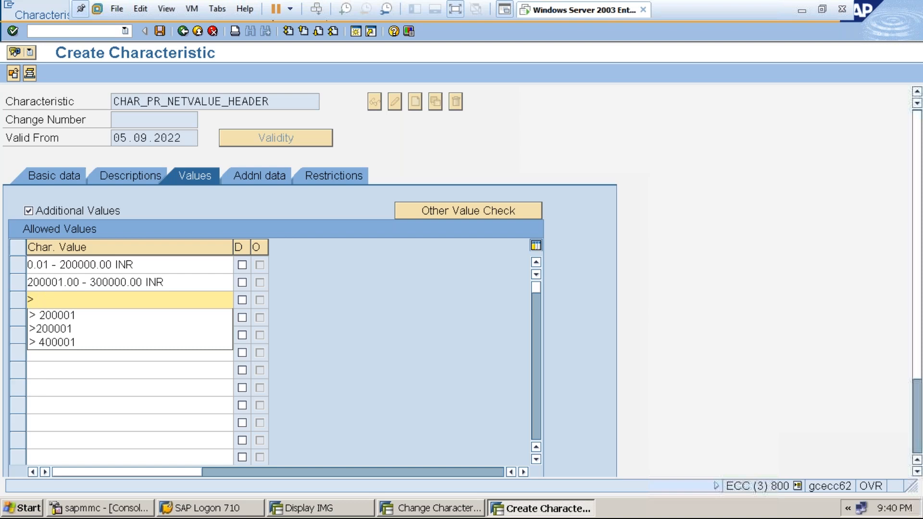
pyautogui.write(' 300001')
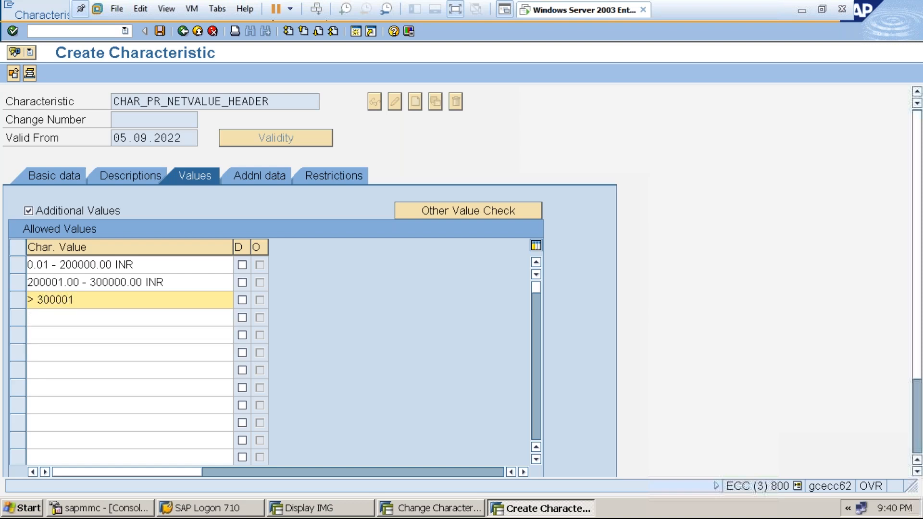
pyautogui.press('Return')
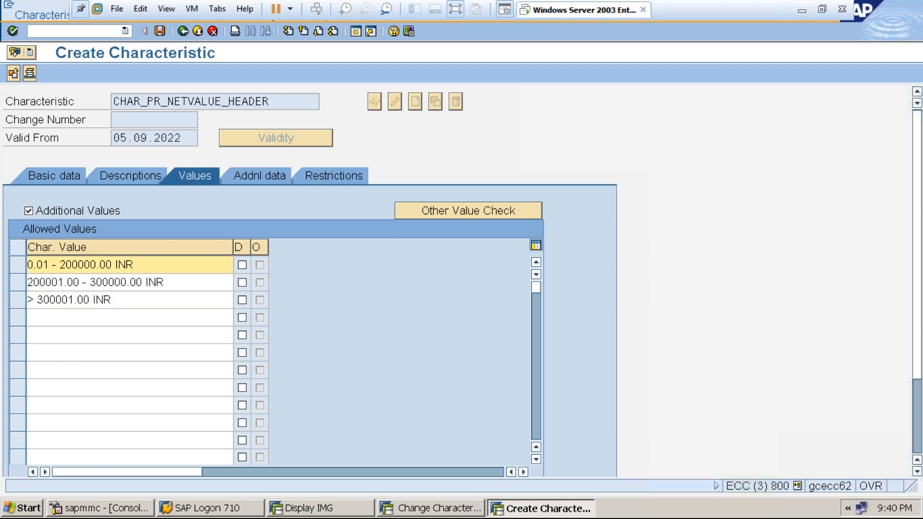
# Restrict the characteristic to class type 032, save it, and return to the customizing structure
pyautogui.click(332, 176)
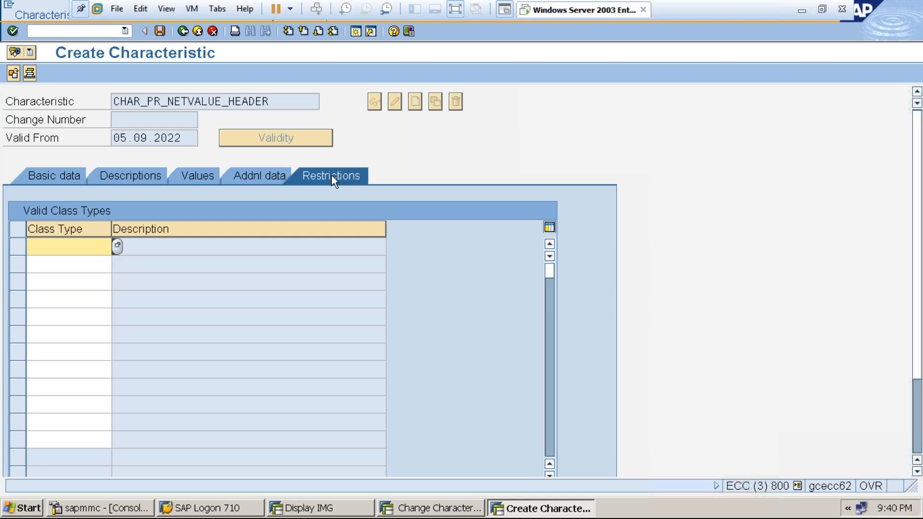
pyautogui.write('032')
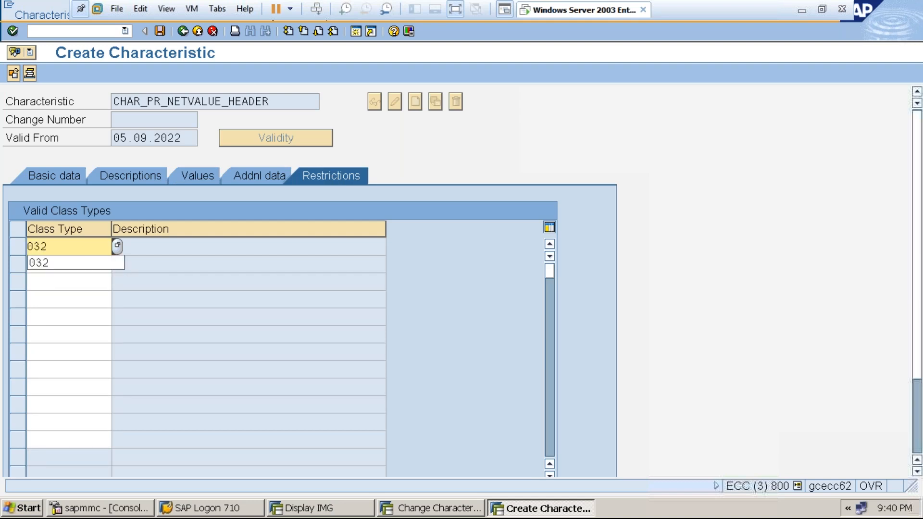
pyautogui.press('Return')
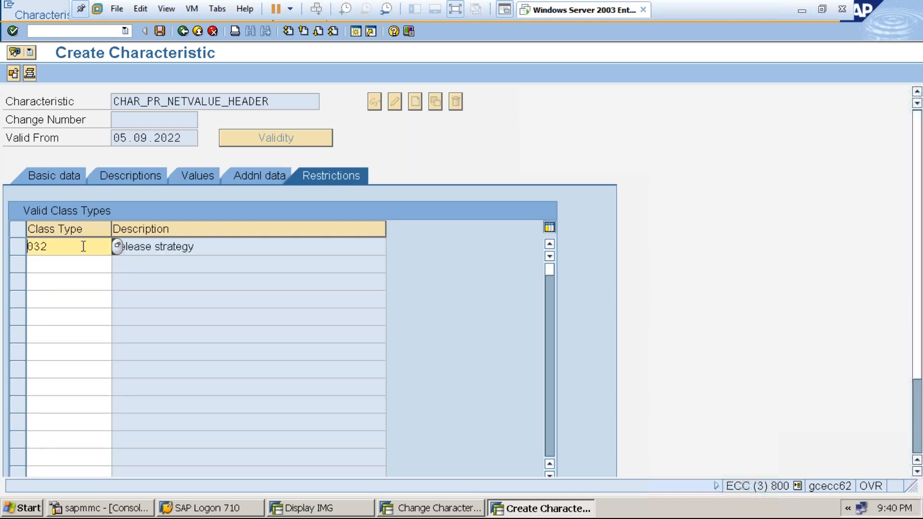
pyautogui.click(160, 32)
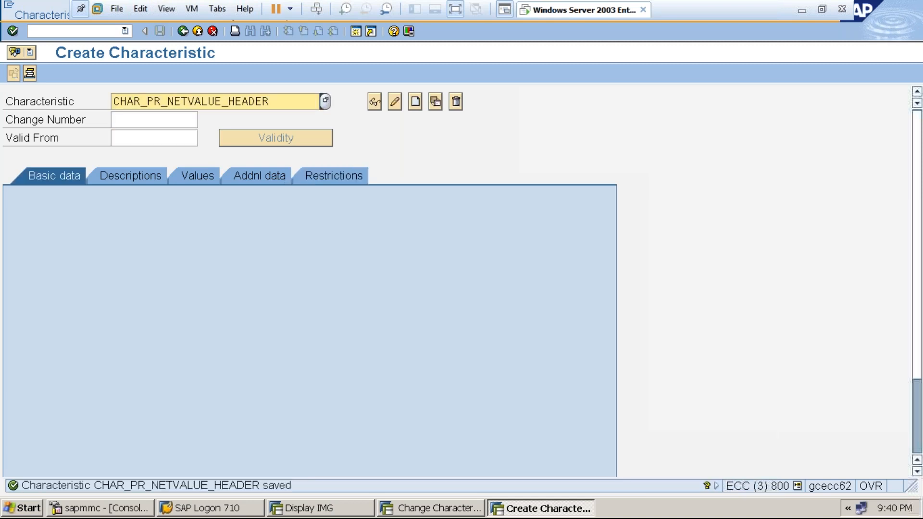
pyautogui.click(183, 31)
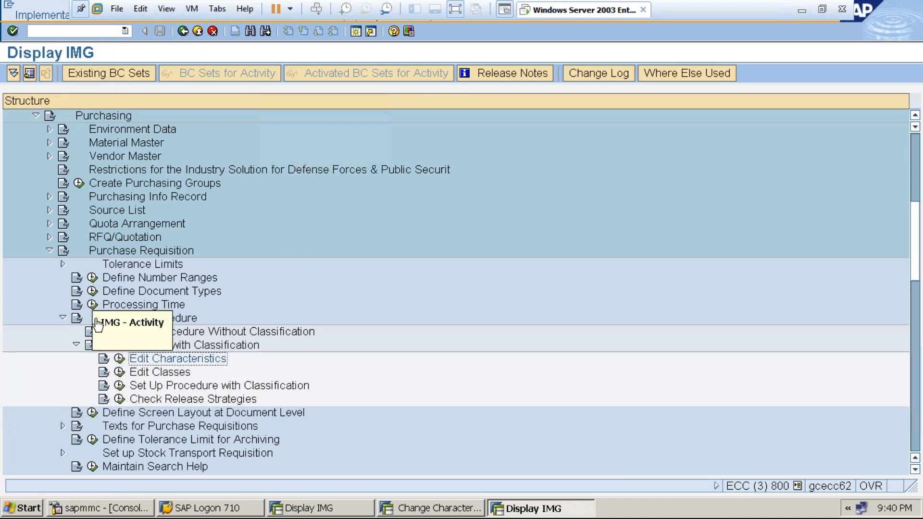
# Start creating a new release strategy class named CLASS_PR_HEADER through the Edit Classes activity
pyautogui.click(120, 372)
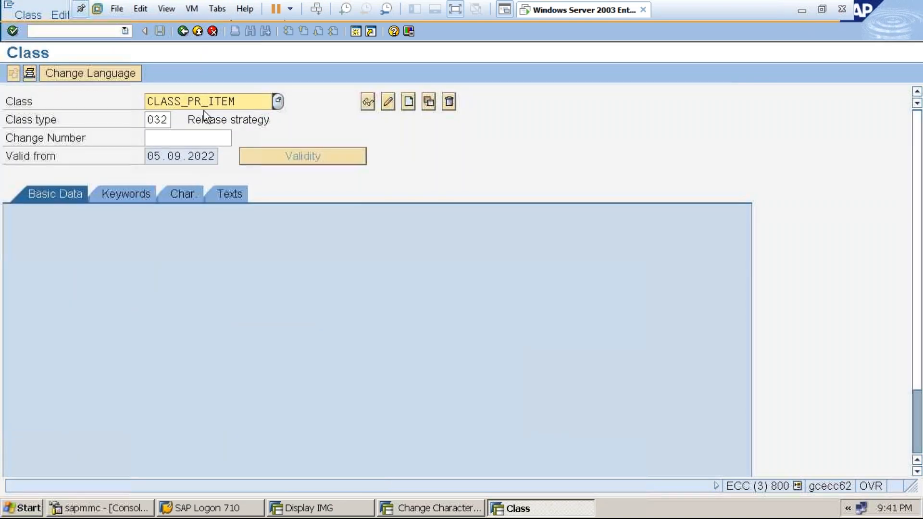
pyautogui.click(235, 101)
pyautogui.press('BackSpace')
pyautogui.press('BackSpace')
pyautogui.press('BackSpace')
pyautogui.press('BackSpace')
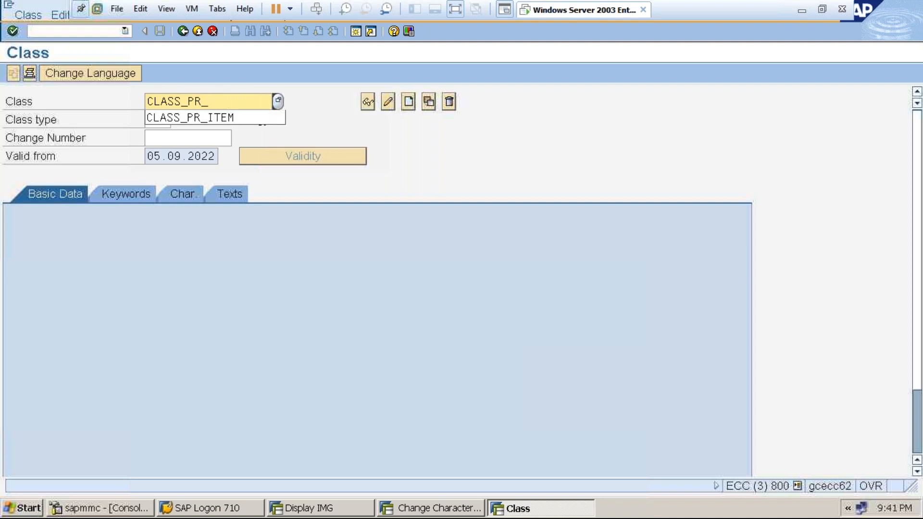
pyautogui.write('HEADER')
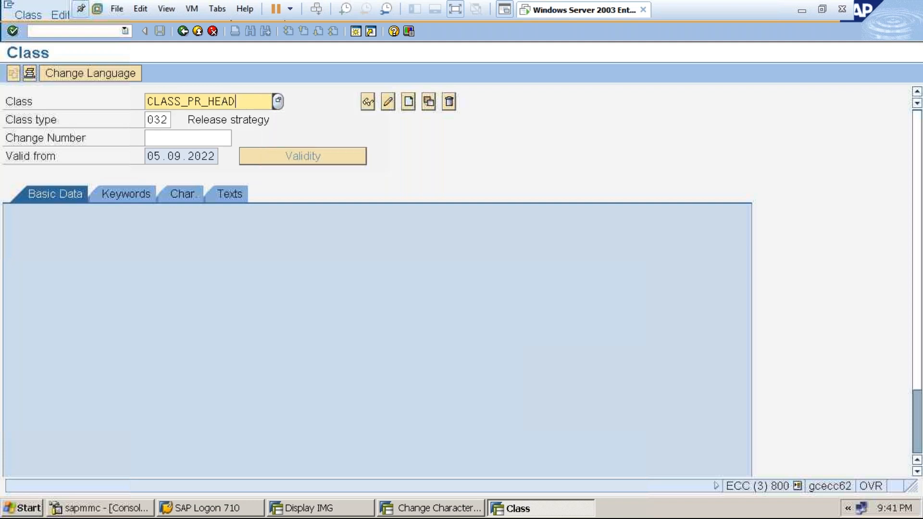
pyautogui.click(410, 101)
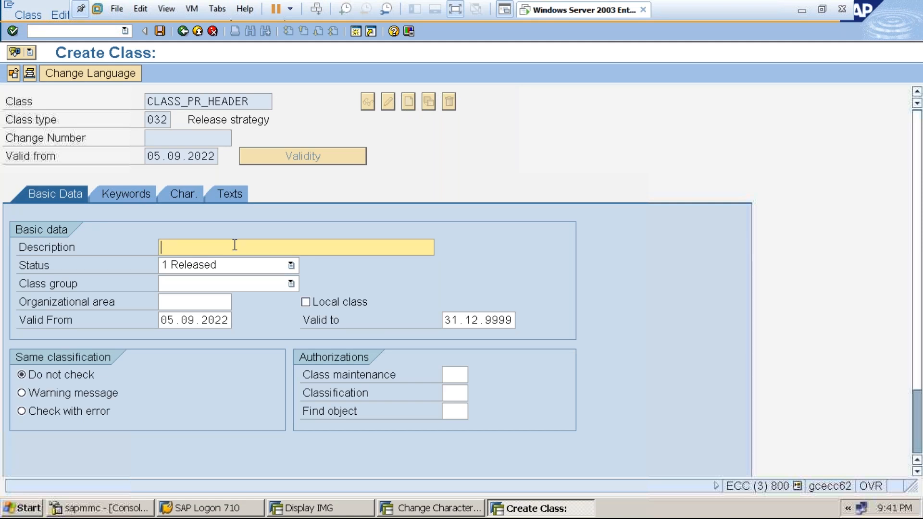
# Describe the class as CLASS FOR PR RELEASE AT HEADER LEVEL
pyautogui.write('CLASS')
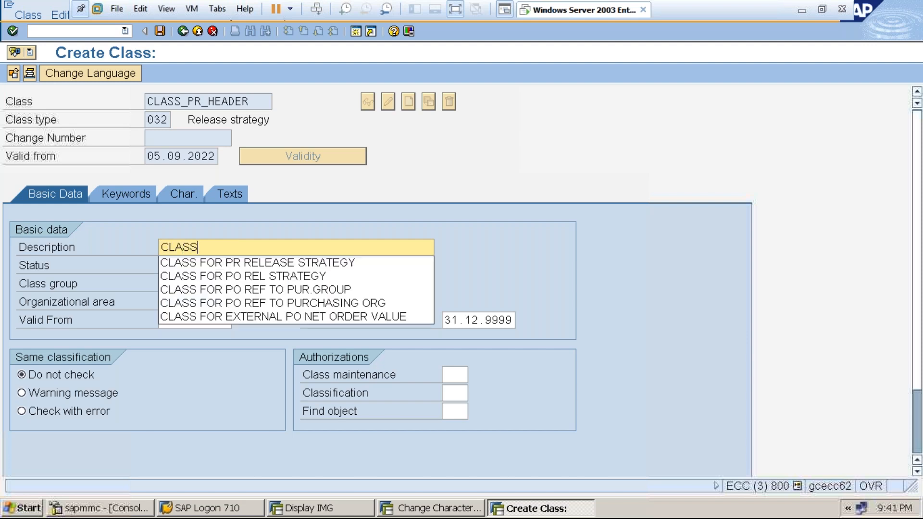
pyautogui.write(' FOR PR RE')
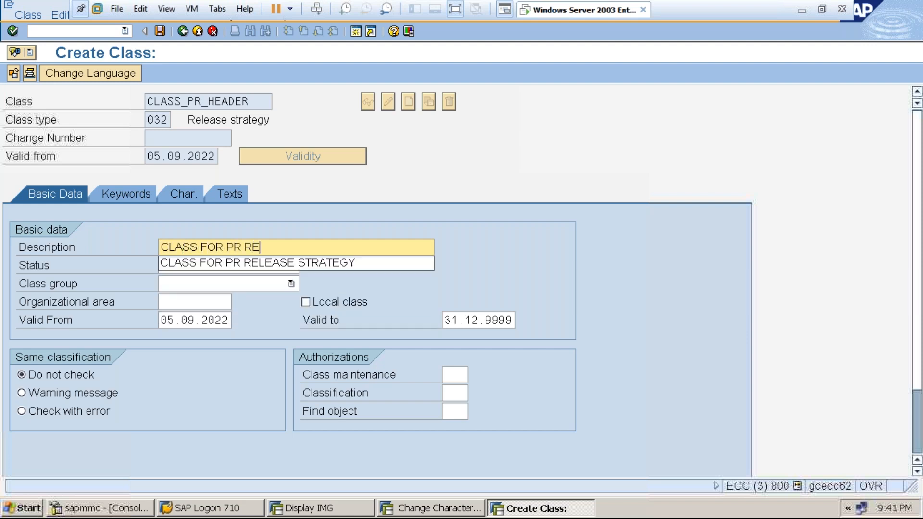
pyautogui.write('LEASE AT HEADER LEVEL')
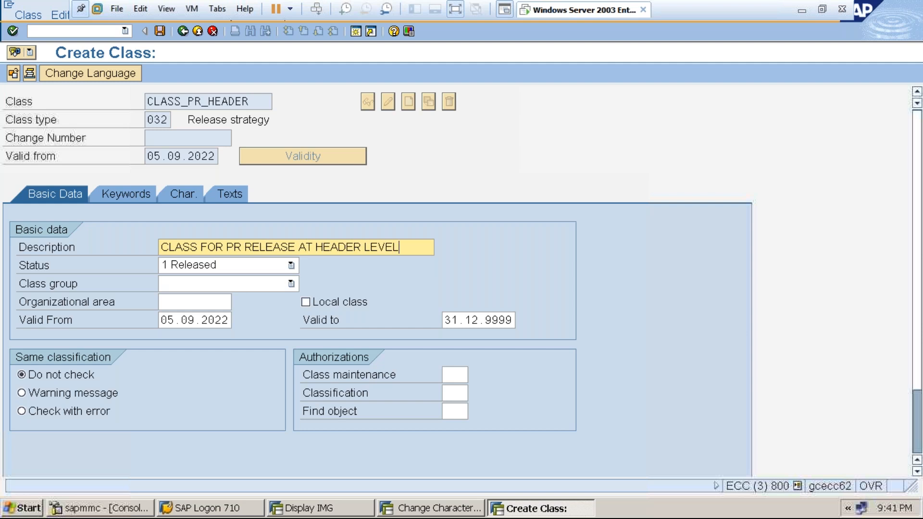
pyautogui.press('Home')
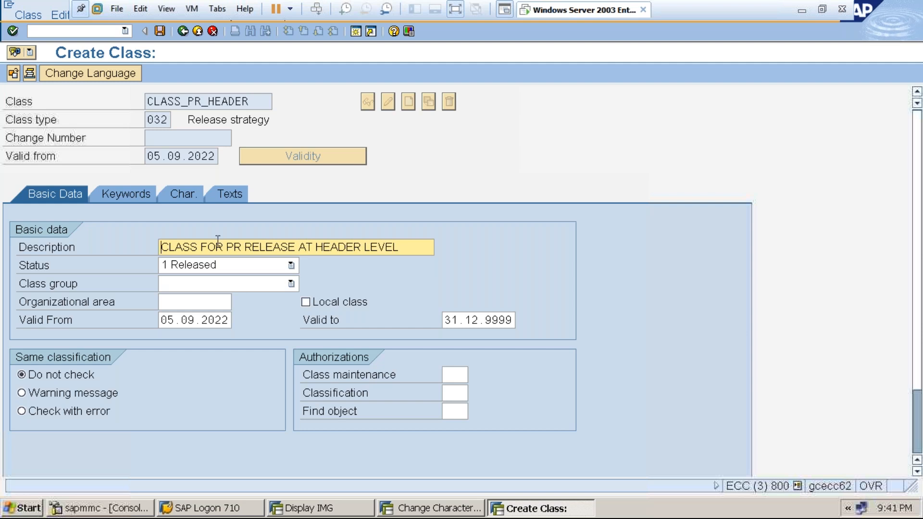
# Switch to the session with the plant characteristic, run transaction CT04 there, and copy the characteristic name CHAR_PR_NETVALUE_HEADER
pyautogui.click(176, 195)
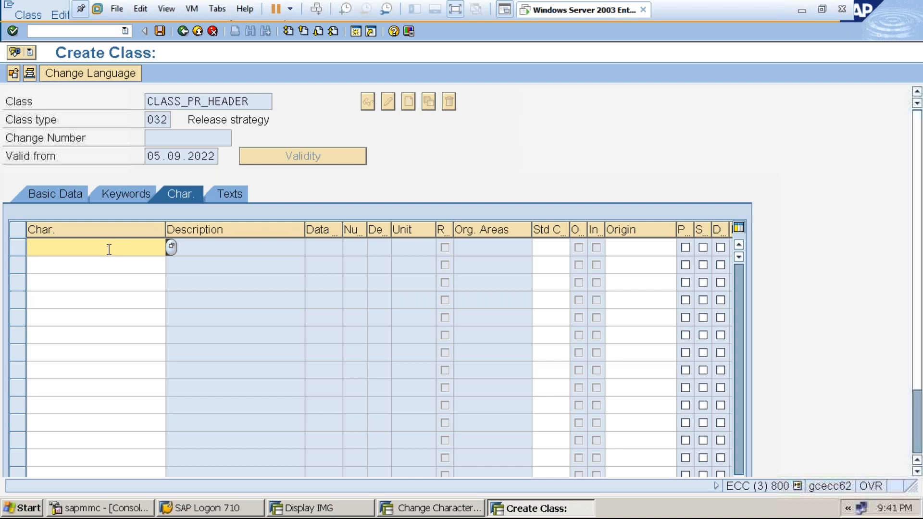
pyautogui.click(435, 513)
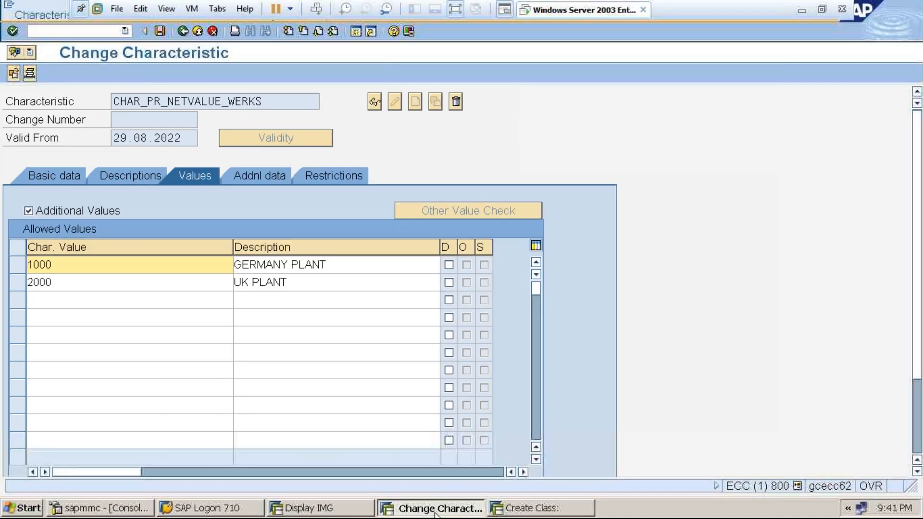
pyautogui.click(201, 35)
pyautogui.write('CT04')
pyautogui.press('Return')
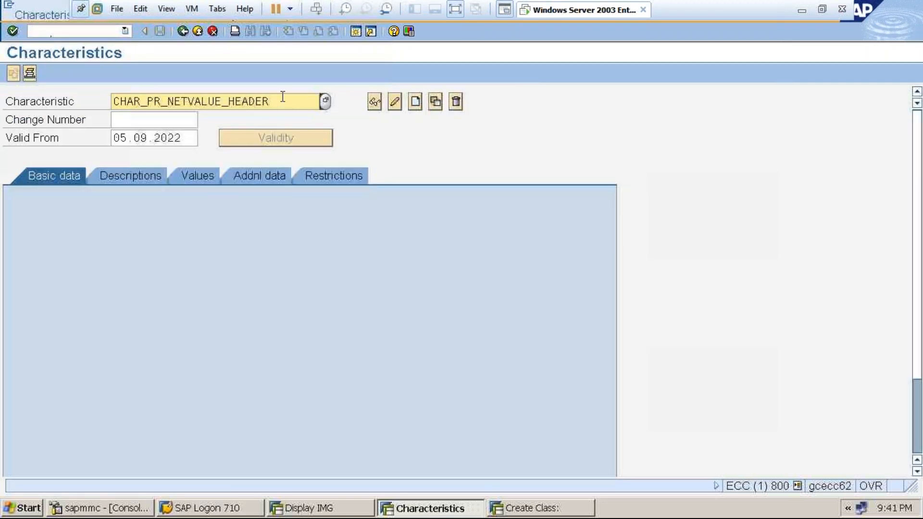
pyautogui.moveTo(282, 101); pyautogui.dragTo(116, 102)
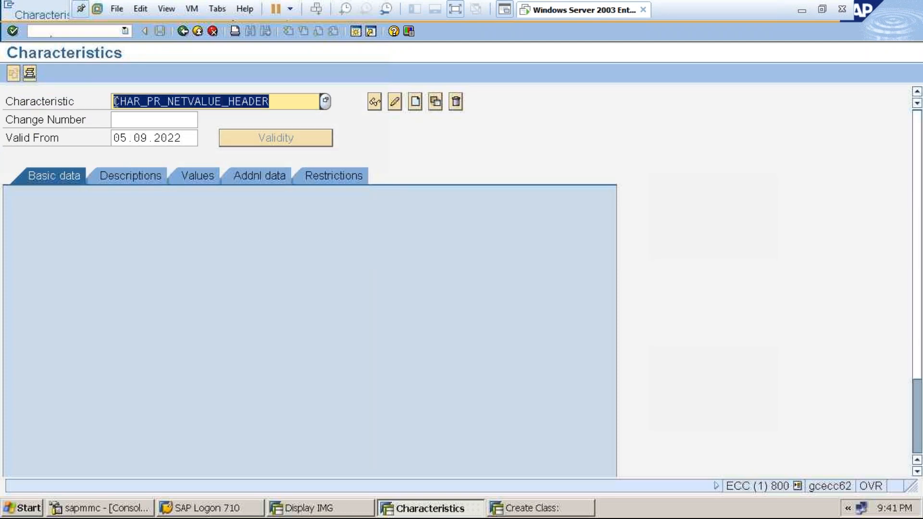
pyautogui.hotkey('ctrl', 'c')
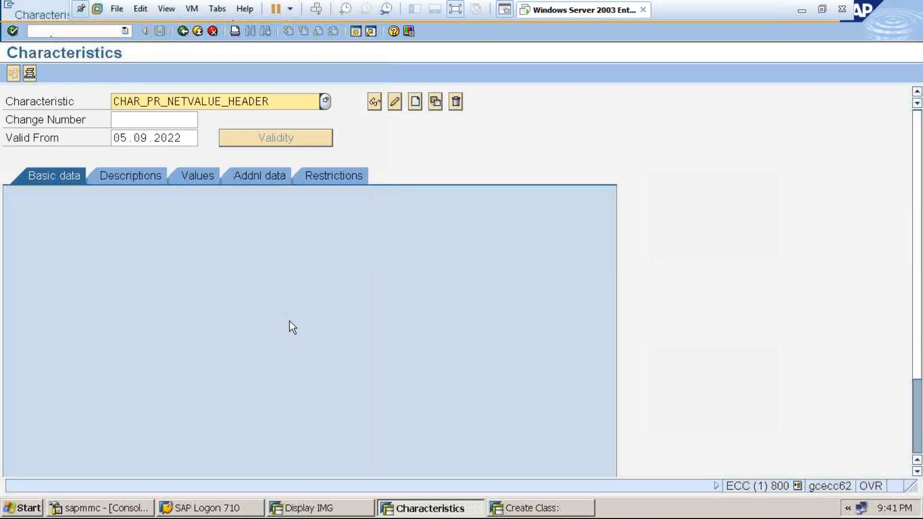
# Return to the class session, assign the characteristic CHAR_PR_NETVALUE_HEADER to CLASS_PR_HEADER, and save the class
pyautogui.click(505, 508)
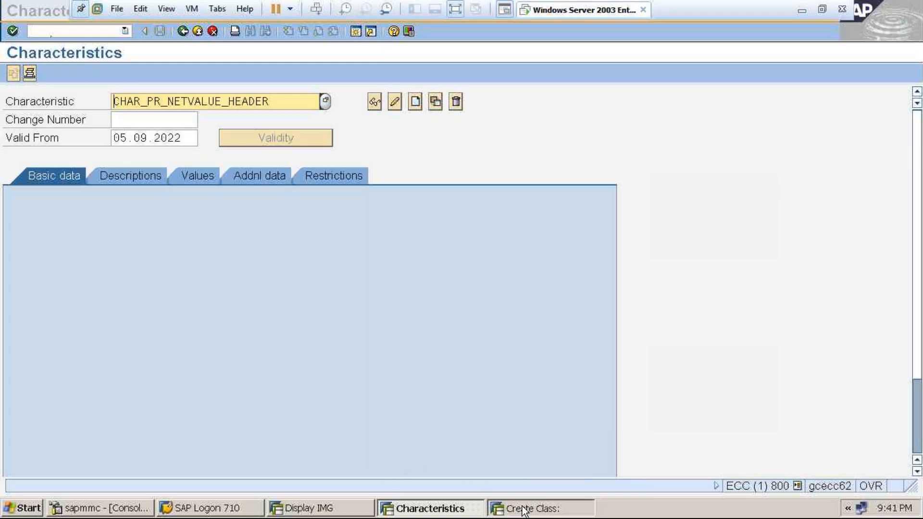
pyautogui.click(123, 250)
pyautogui.hotkey('ctrl', 'v')
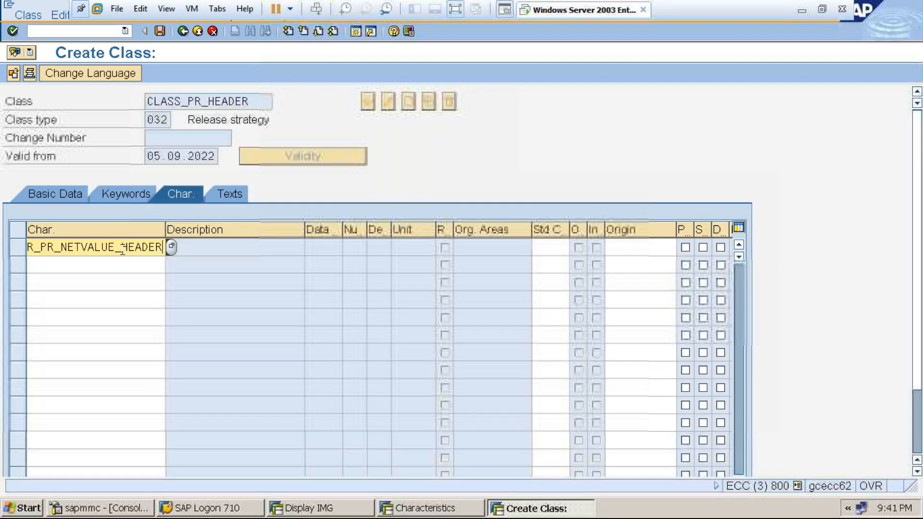
pyautogui.press('Return')
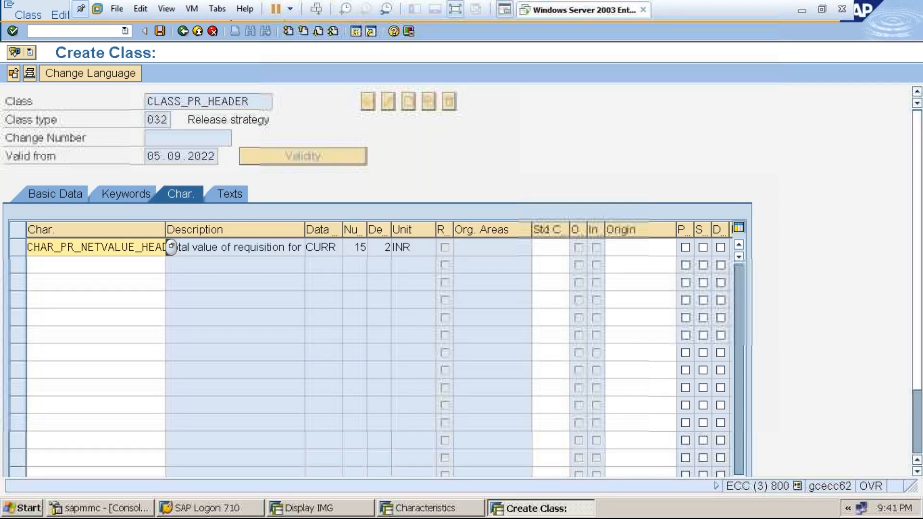
pyautogui.click(160, 32)
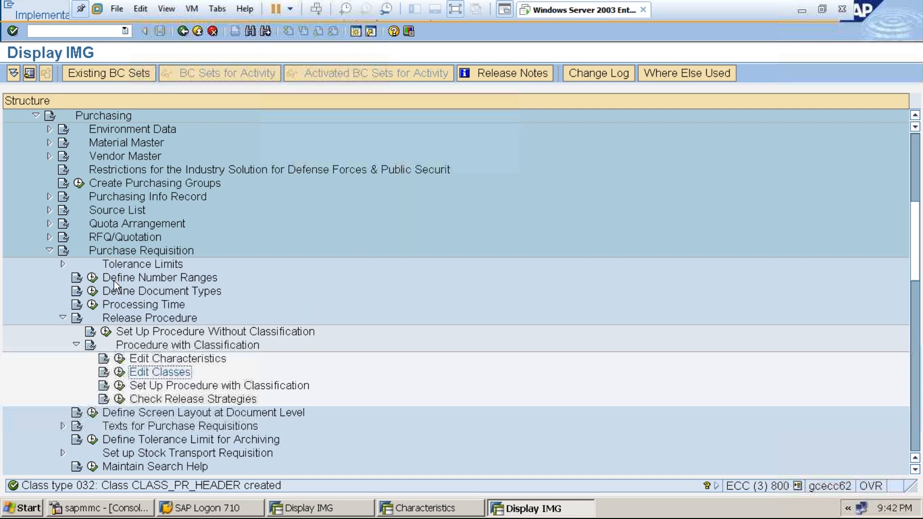
# Open the purchase requisition document types and enable overall release for type NB
pyautogui.click(92, 291)
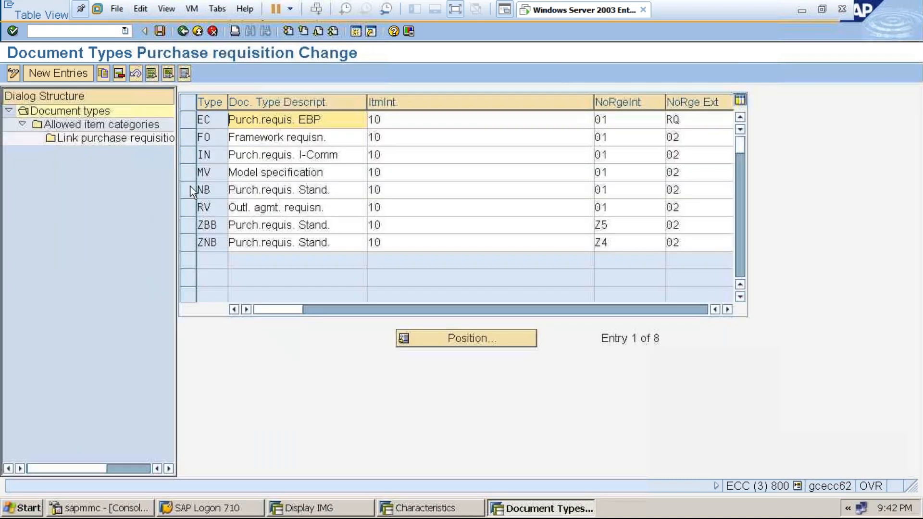
pyautogui.click(189, 190)
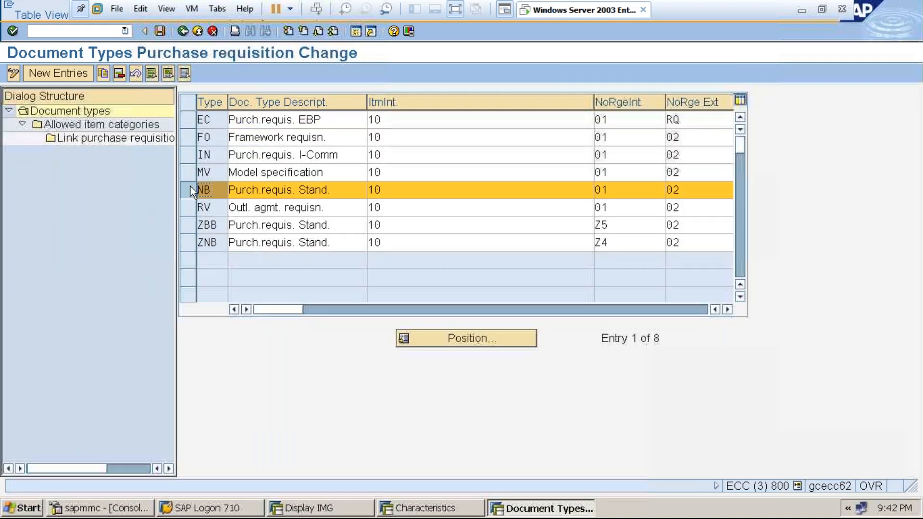
pyautogui.click(728, 309)
pyautogui.click(728, 309)
pyautogui.click(728, 309)
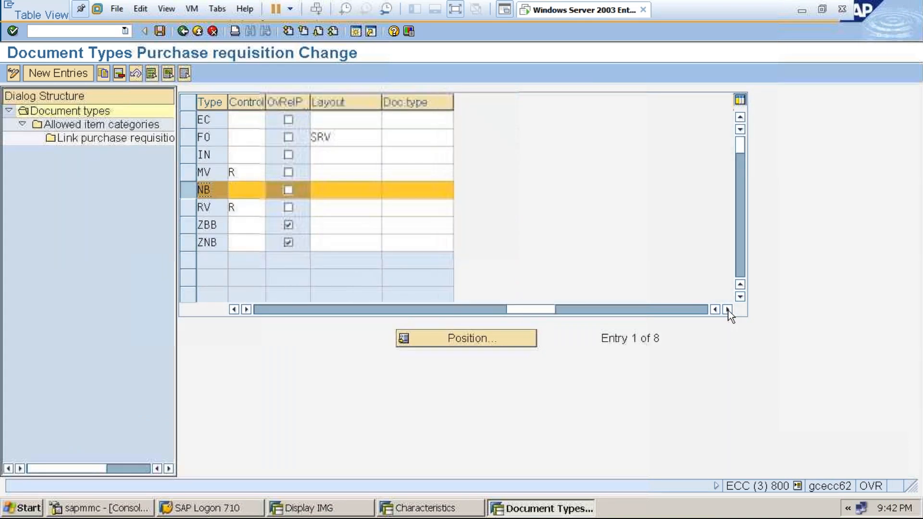
pyautogui.click(289, 190)
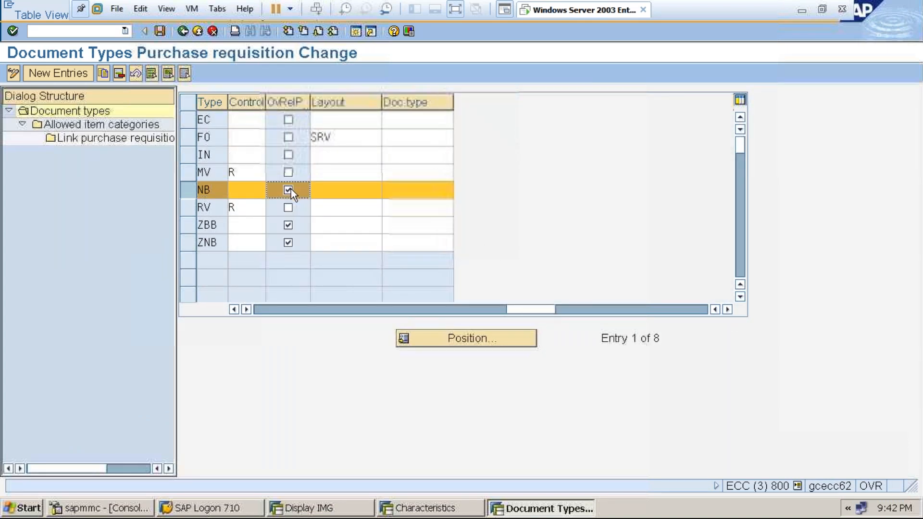
# Review the NB document type row, save the document type settings with the customizing request, and return to the customizing structure
pyautogui.click(238, 310)
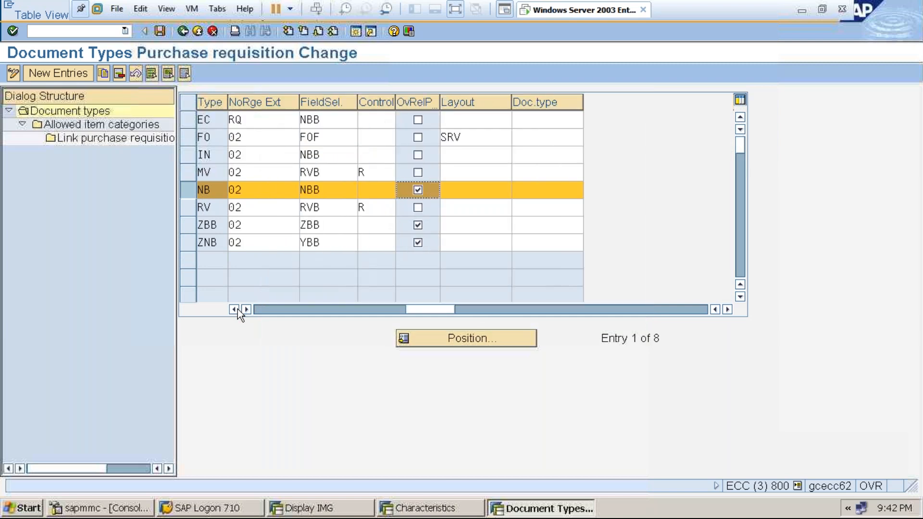
pyautogui.click(238, 309)
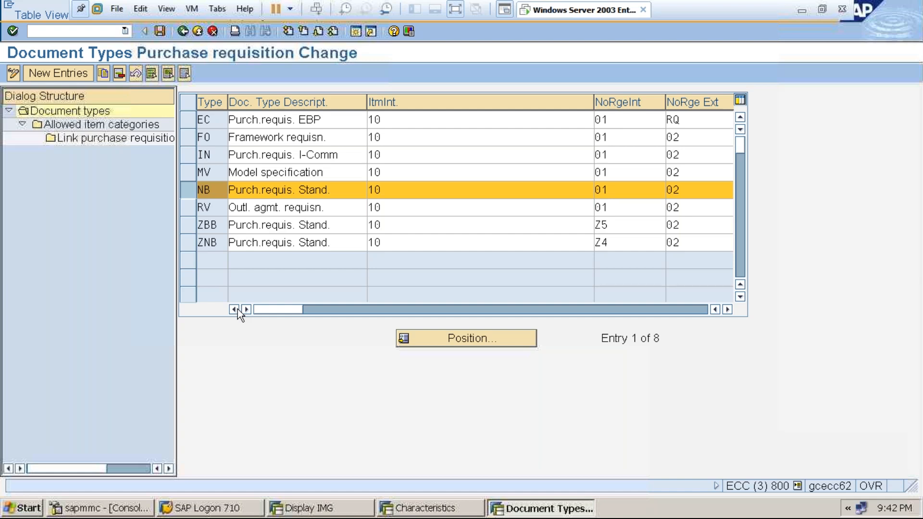
pyautogui.click(727, 309)
pyautogui.click(727, 309)
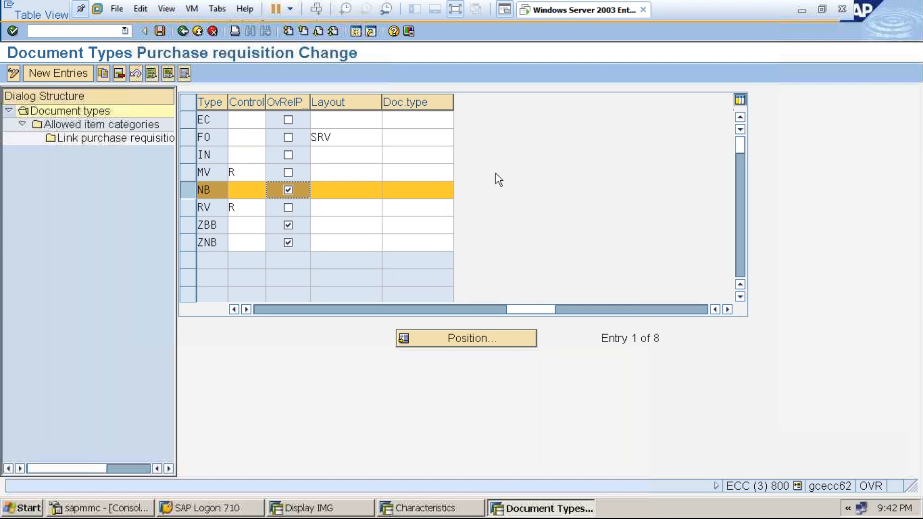
pyautogui.click(160, 31)
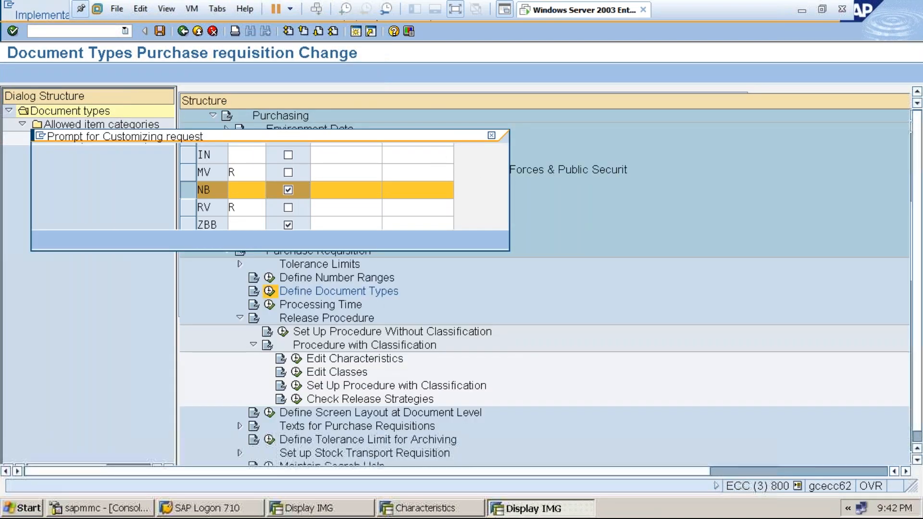
pyautogui.click(44, 240)
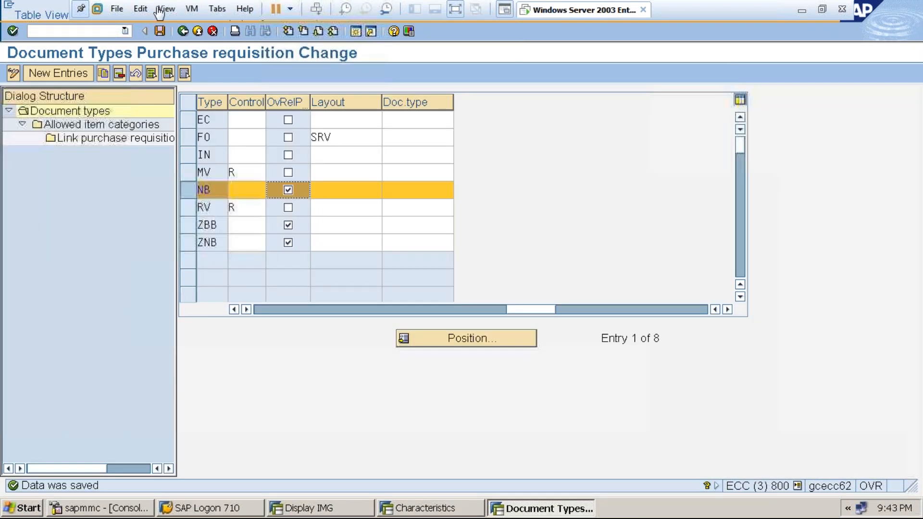
pyautogui.click(183, 31)
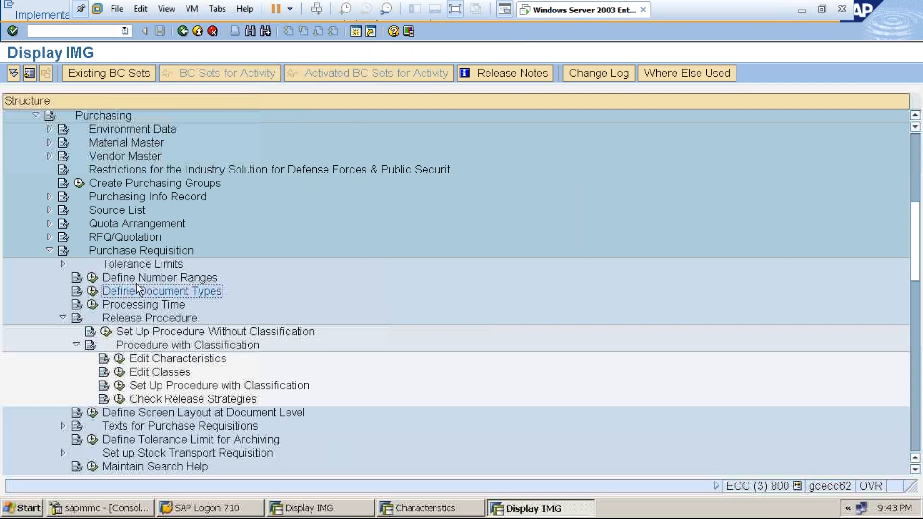
# Open the release groups for purchase requisitions, delete release group PR, and save the deletion with customizing request ECCK900040
pyautogui.click(119, 385)
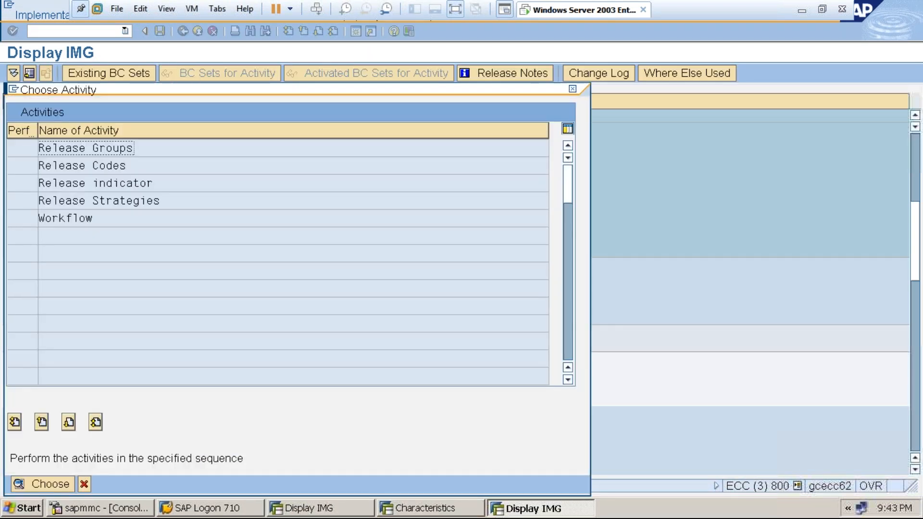
pyautogui.doubleClick(70, 149)
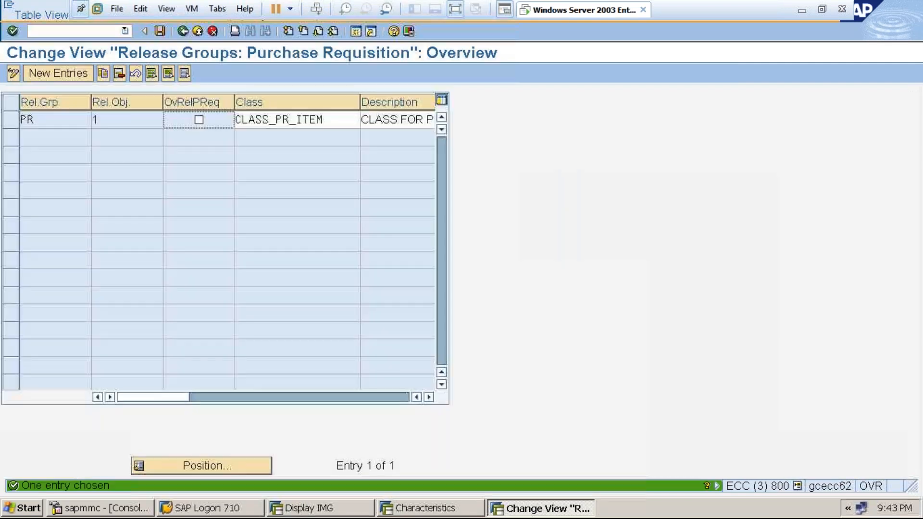
pyautogui.click(11, 121)
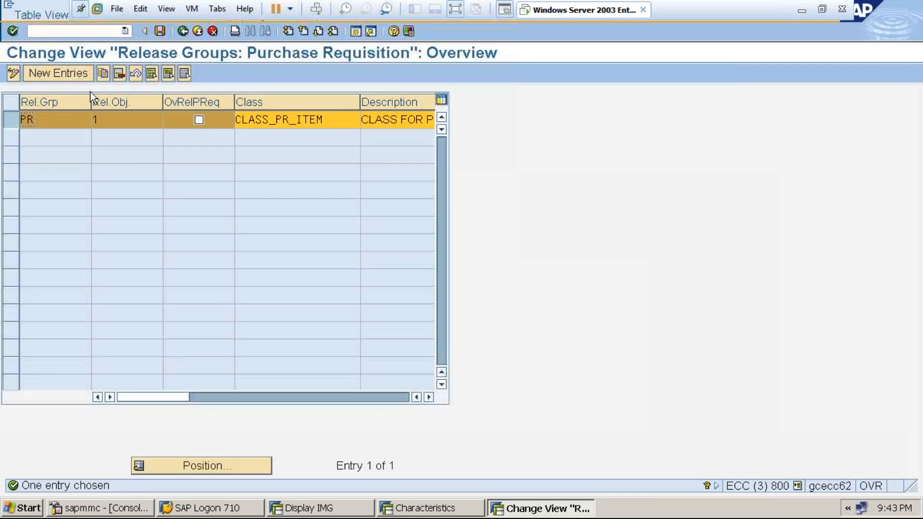
pyautogui.click(118, 75)
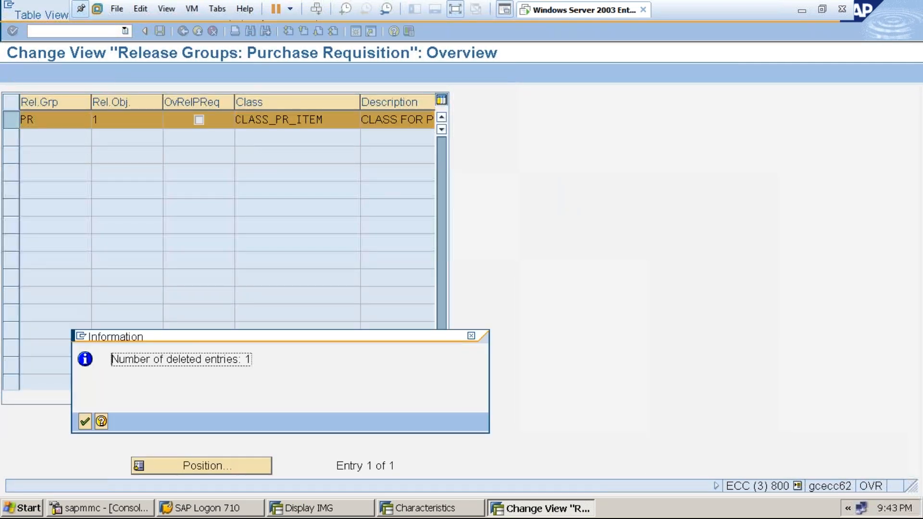
pyautogui.click(86, 422)
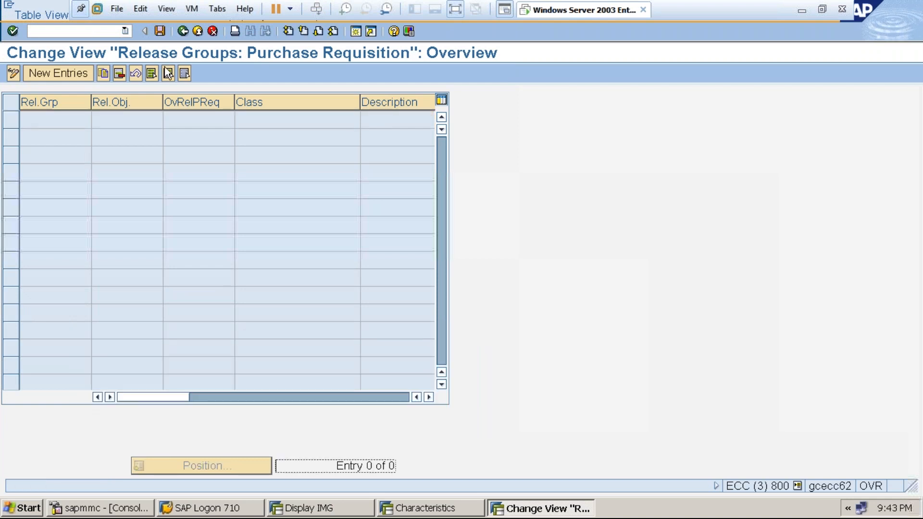
pyautogui.click(162, 33)
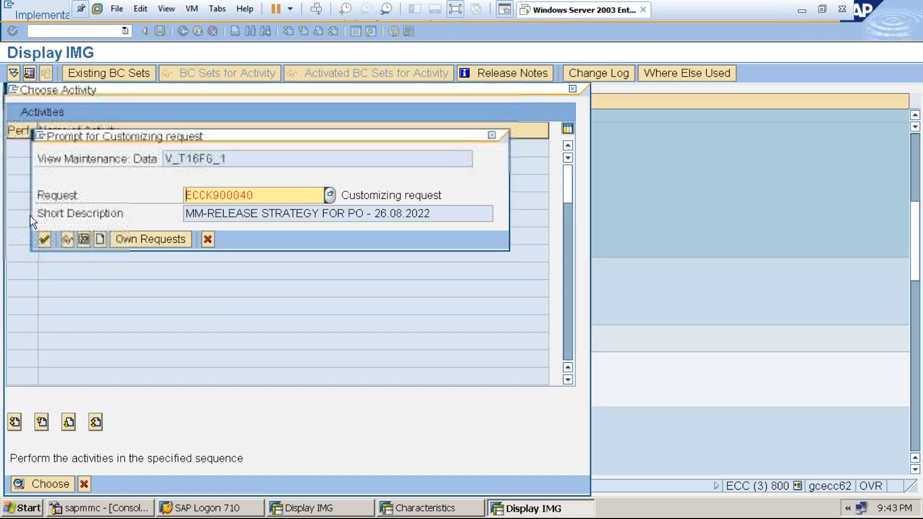
pyautogui.click(46, 238)
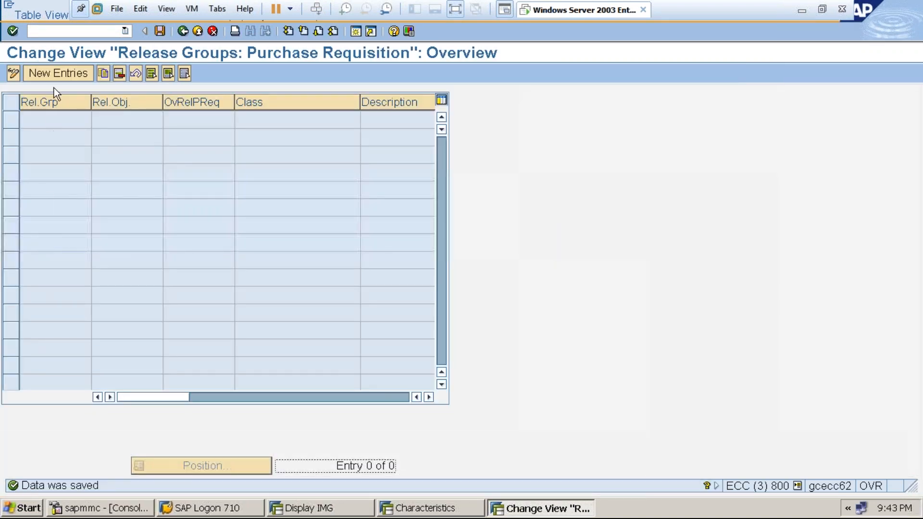
# Start a new release group entry 10 and enable overall release of purchase requisitions for it
pyautogui.click(56, 75)
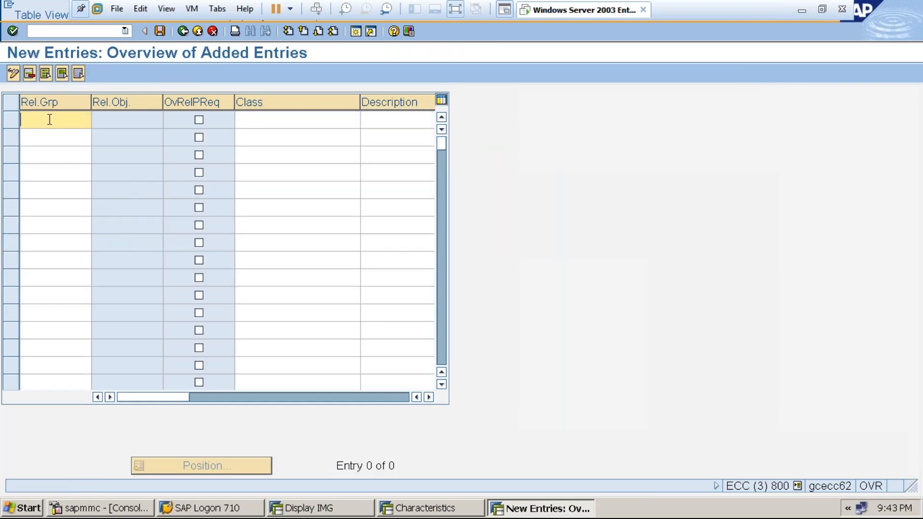
pyautogui.write('10')
pyautogui.click(200, 121)
pyautogui.click(199, 122)
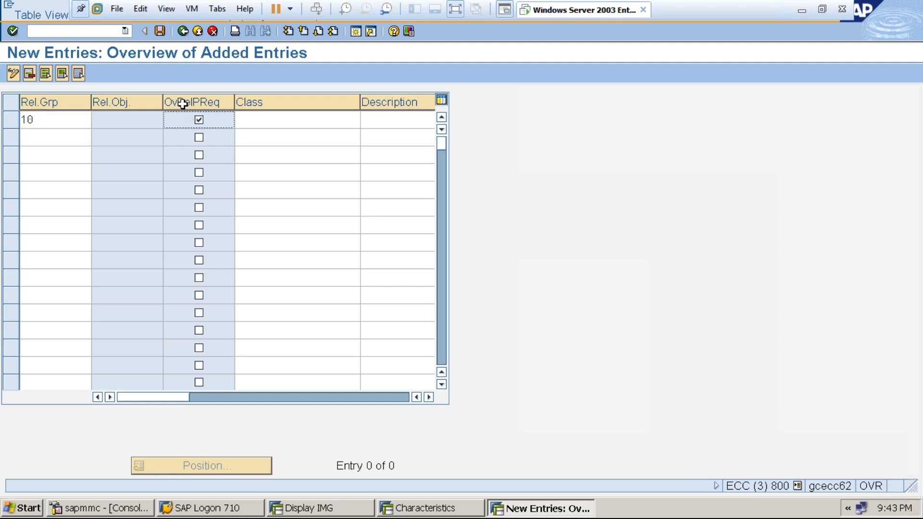
pyautogui.click(250, 120)
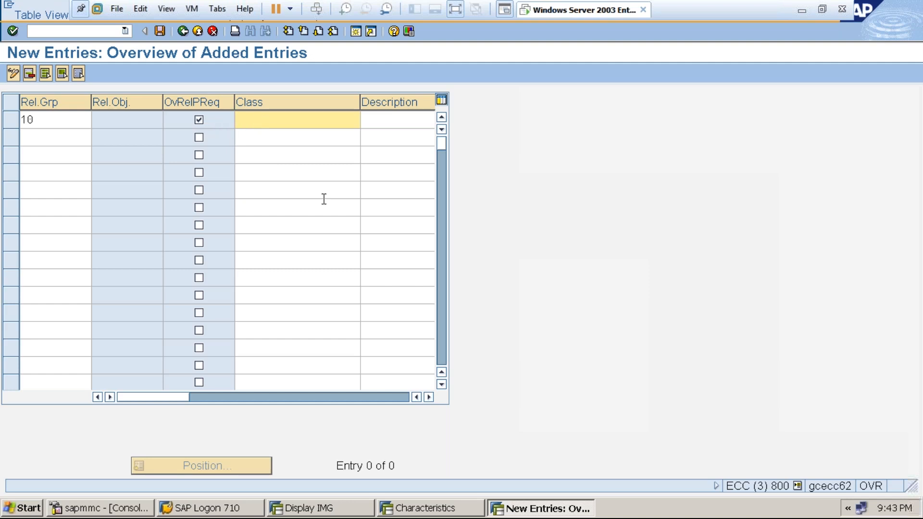
# Open a new session with transaction CL02 and copy the class name CLASS_PR_HEADER
pyautogui.click(359, 33)
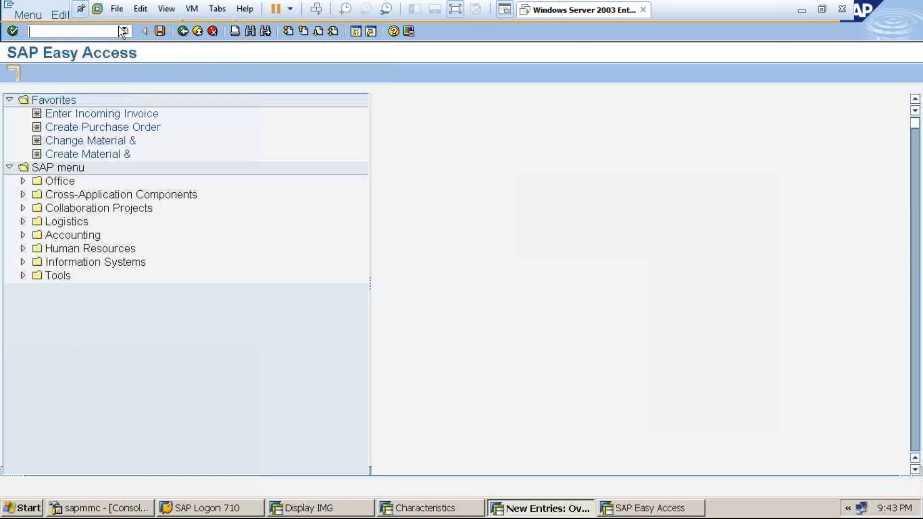
pyautogui.write('CL0')
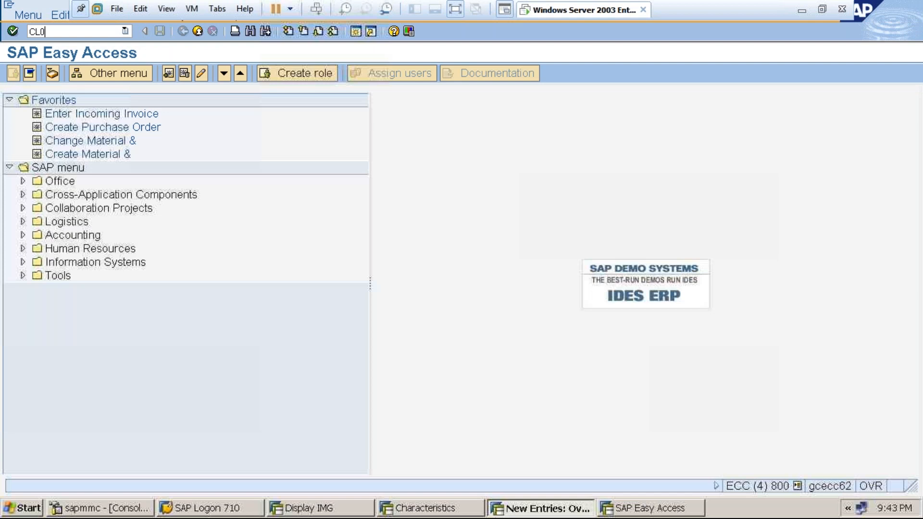
pyautogui.write('2')
pyautogui.press('Return')
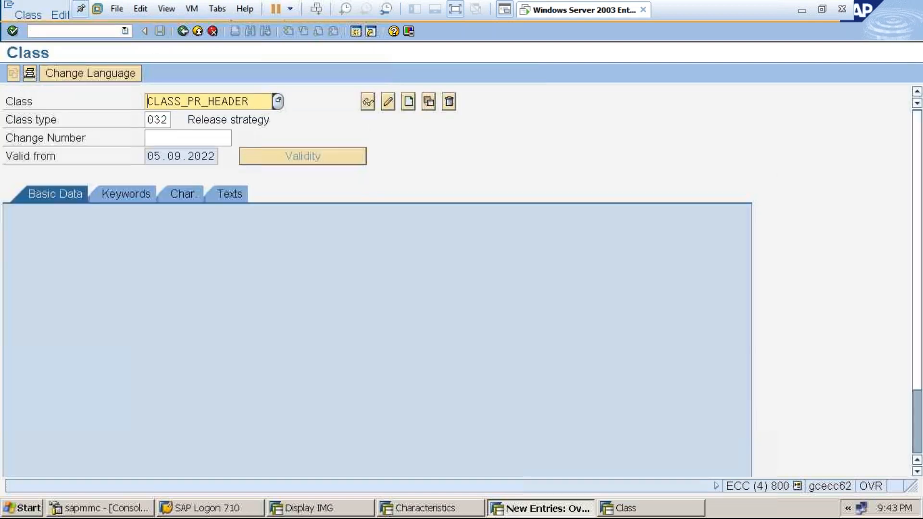
pyautogui.moveTo(249, 101); pyautogui.dragTo(146, 101)
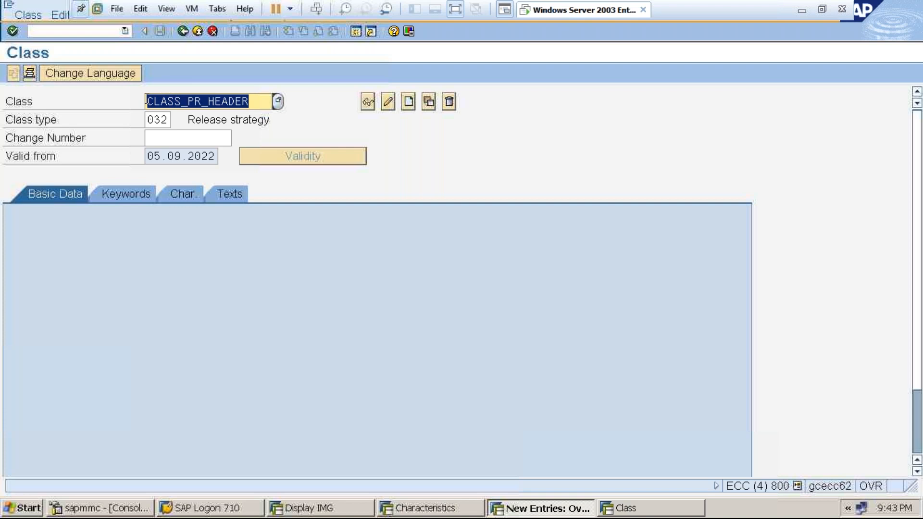
pyautogui.click(147, 101)
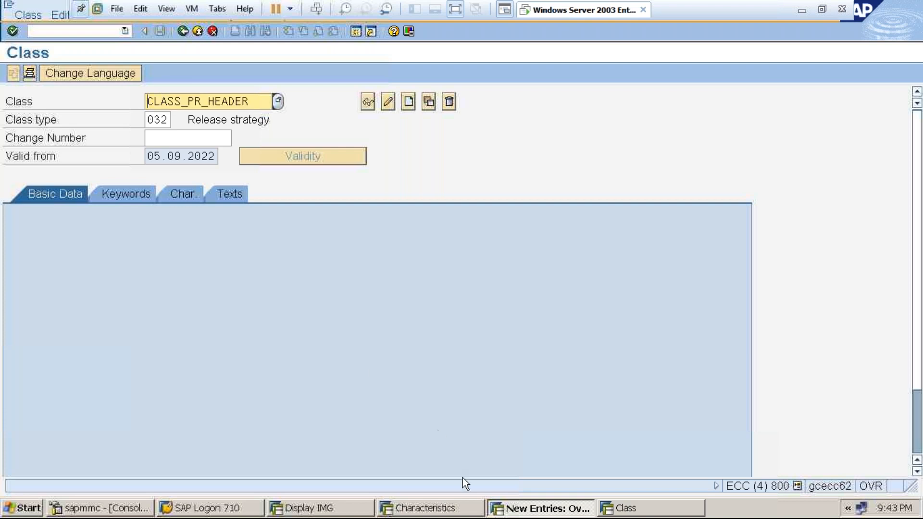
# Switch to the characteristics session, leave the transaction, and close that session
pyautogui.click(623, 508)
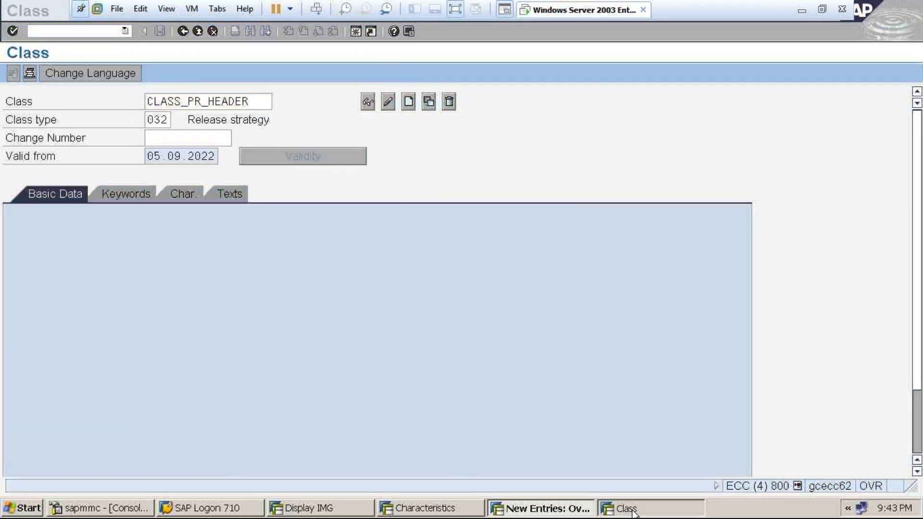
pyautogui.click(433, 509)
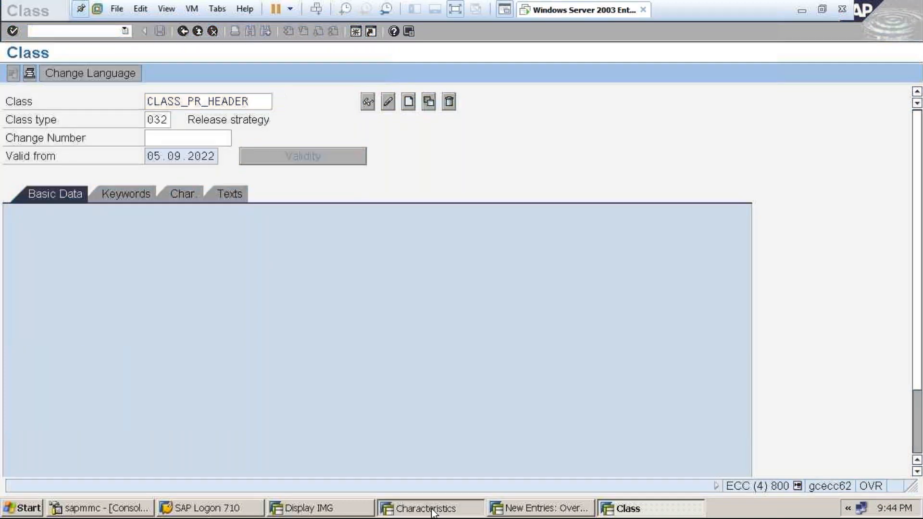
pyautogui.click(433, 509)
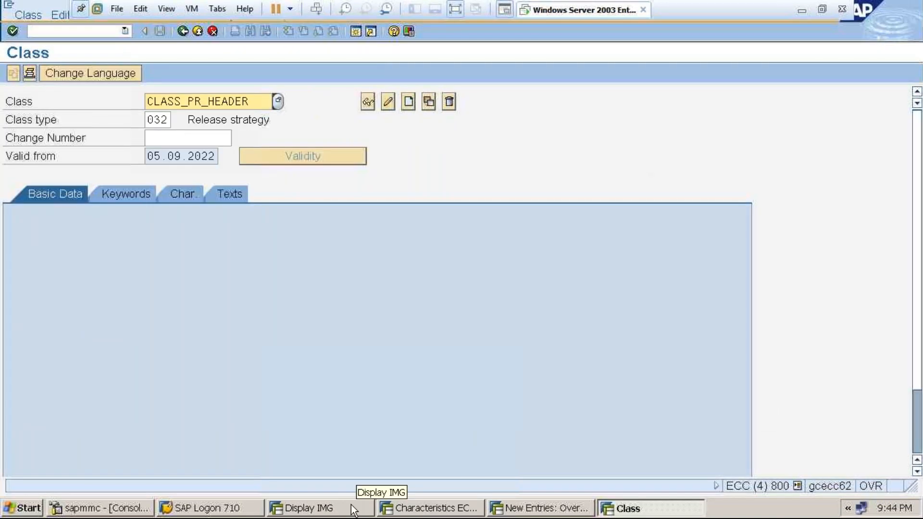
pyautogui.click(351, 509)
pyautogui.click(433, 509)
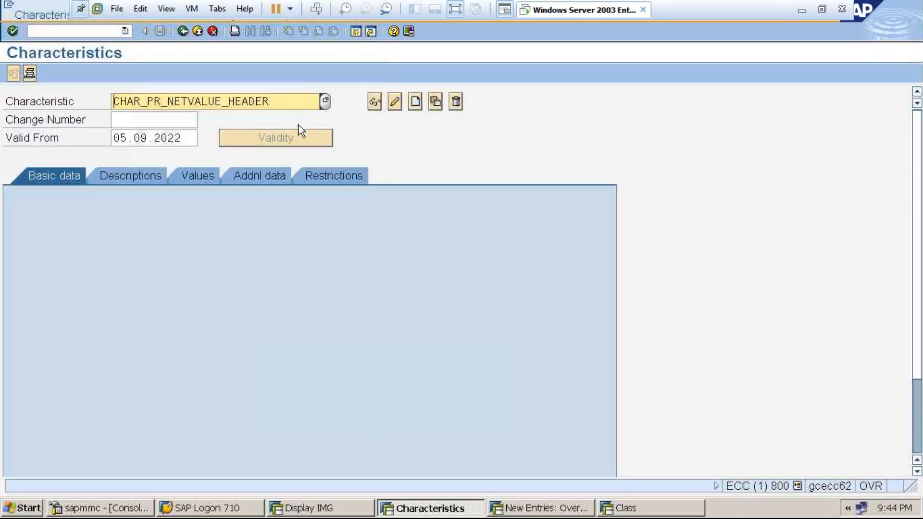
pyautogui.click(213, 31)
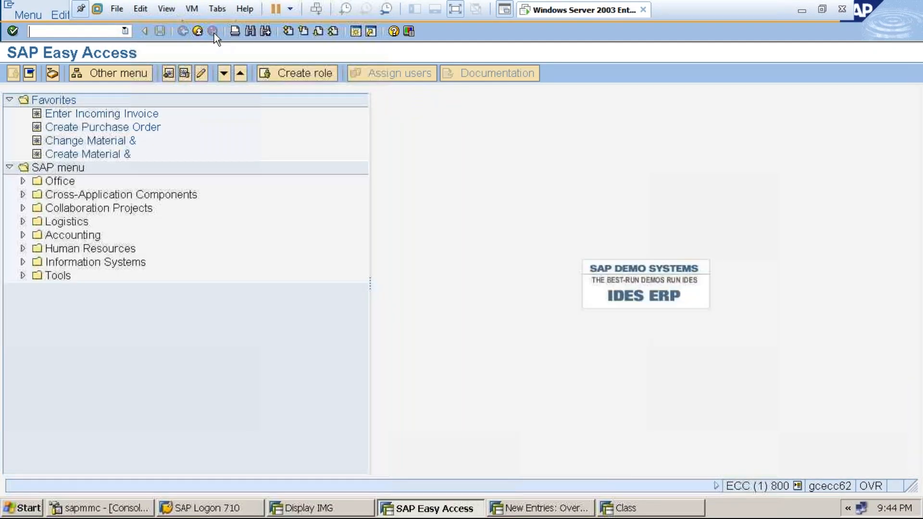
pyautogui.click(199, 31)
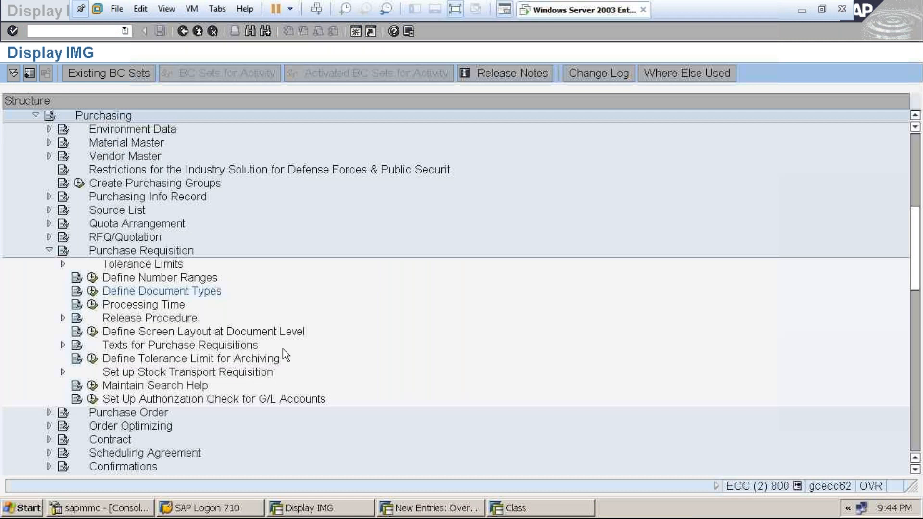
# Return to the new release group entry, assign class CLASS_PR_HEADER with description CLASS FOR PR HEADER to group 10, and save it
pyautogui.click(469, 509)
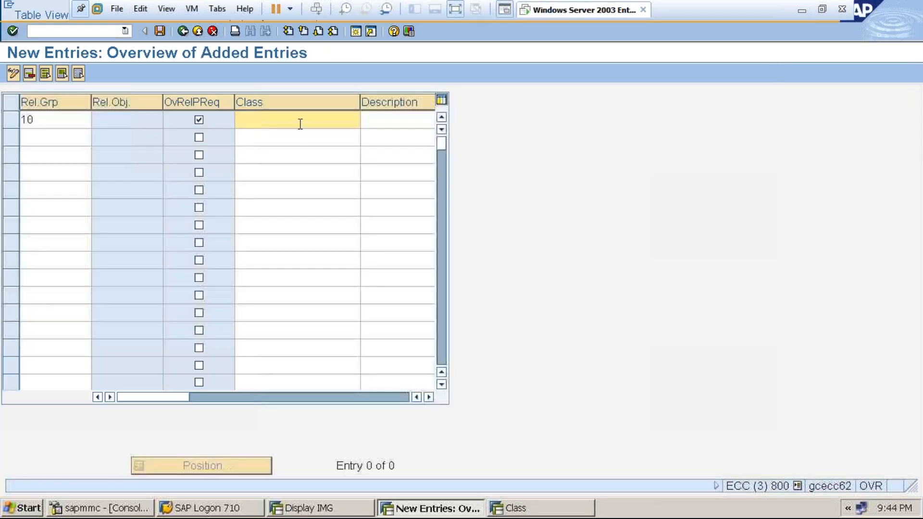
pyautogui.write('CLASS_PR_HEADER')
pyautogui.click(373, 119)
pyautogui.write('CLASS FOR PRE')
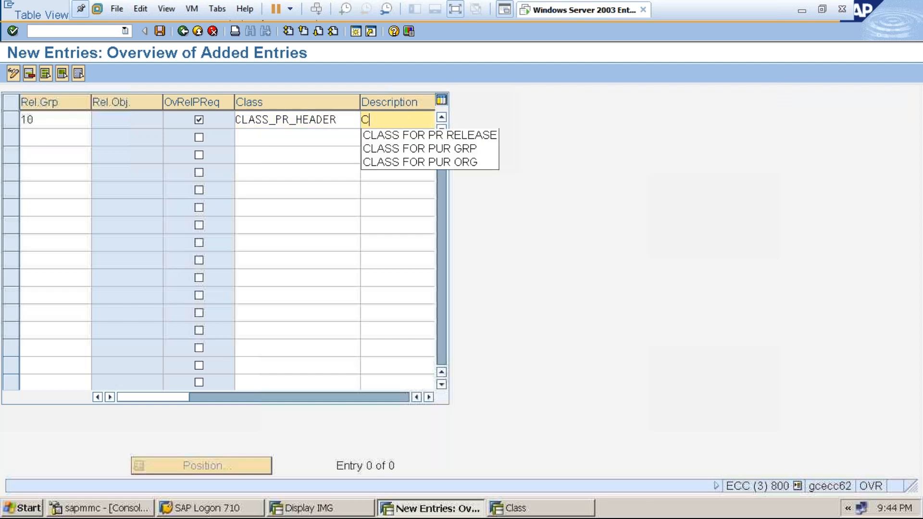
pyautogui.press('BackSpace')
pyautogui.press('BackSpace')
pyautogui.write('HEADER')
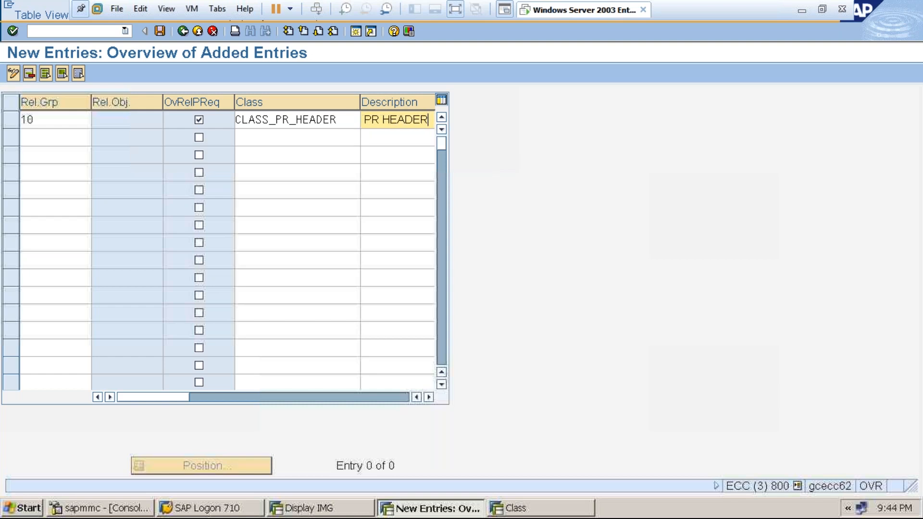
pyautogui.press('Return')
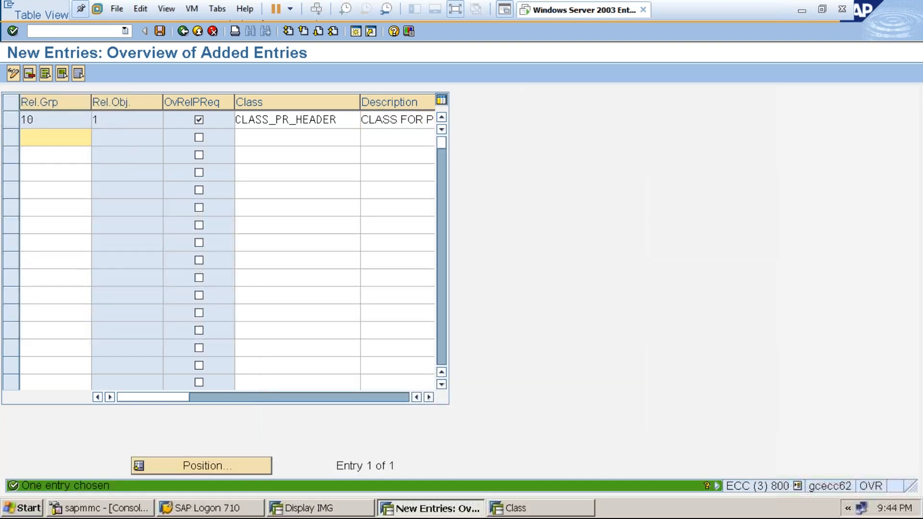
pyautogui.click(160, 32)
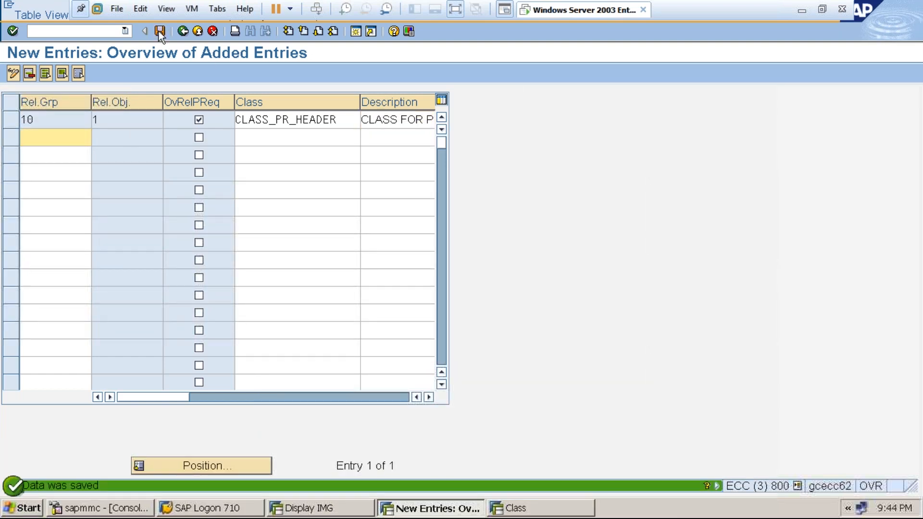
pyautogui.click(187, 33)
pyautogui.click(186, 33)
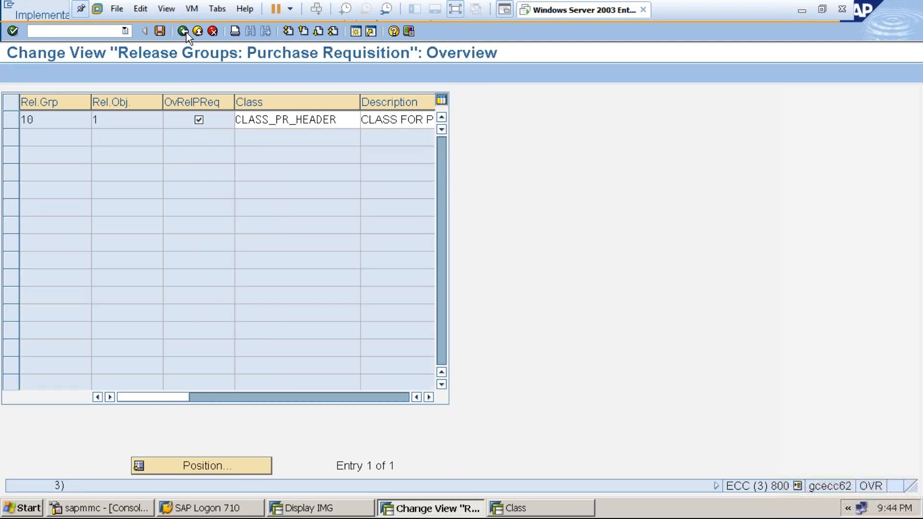
# Open the release codes and add code QA for group 10 with workflow 1 and description ASST MANAGER
pyautogui.doubleClick(72, 165)
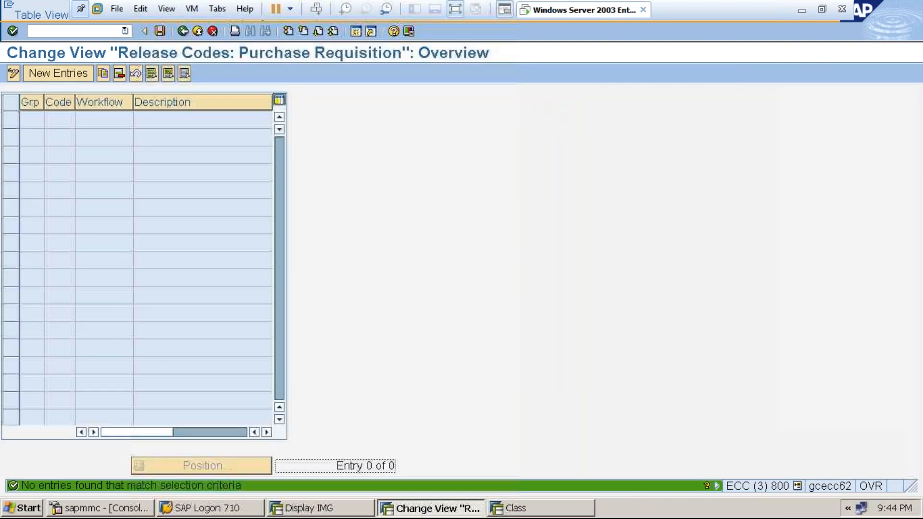
pyautogui.click(59, 73)
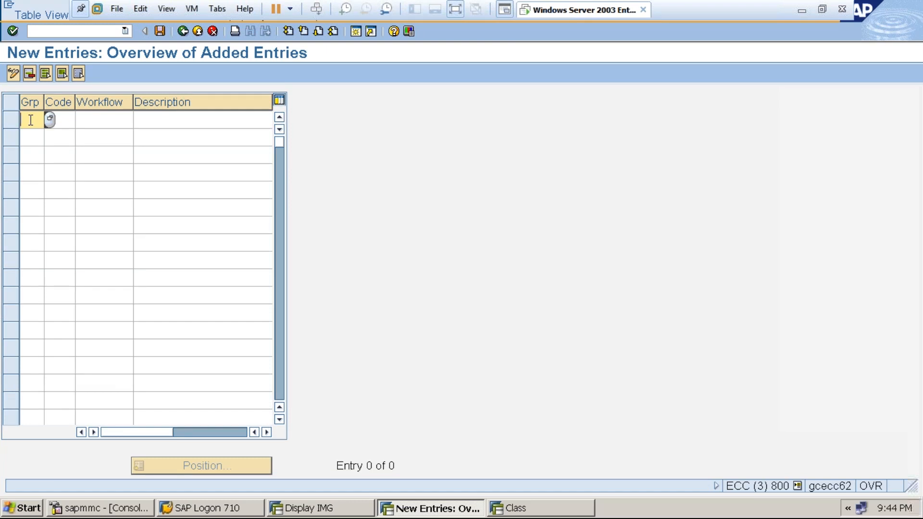
pyautogui.write('10')
pyautogui.click(61, 120)
pyautogui.write('QA')
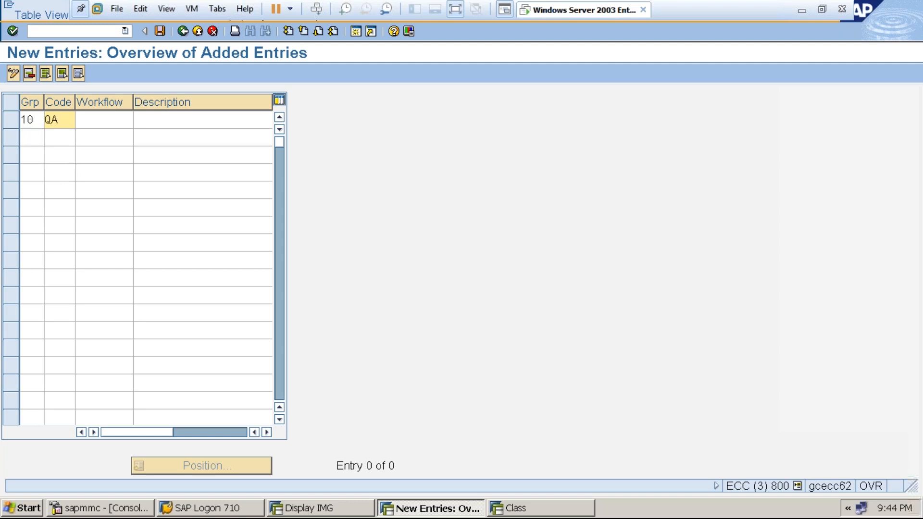
pyautogui.click(106, 121)
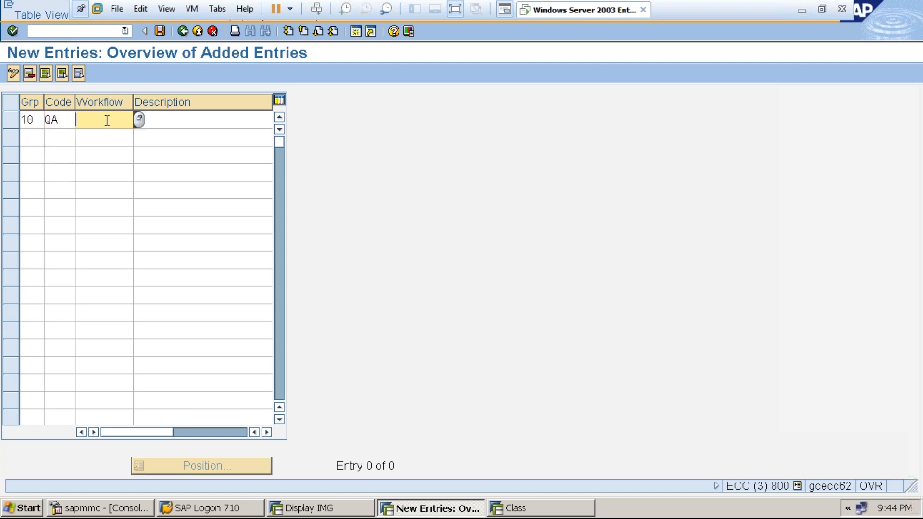
pyautogui.click(162, 122)
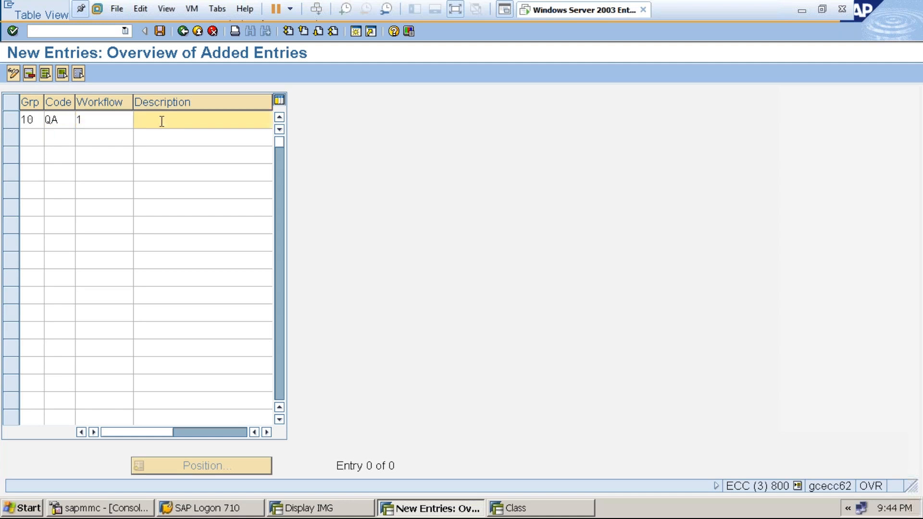
pyautogui.write('ASST')
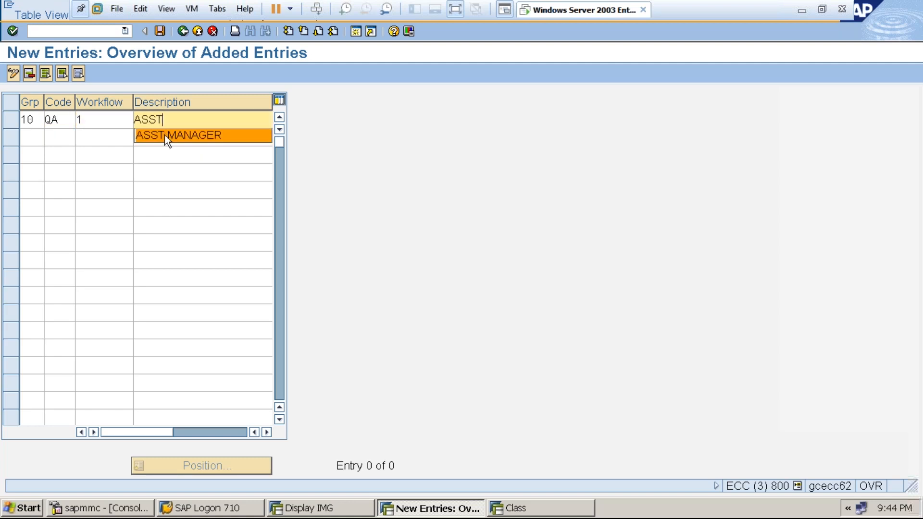
pyautogui.click(164, 135)
# Add release code AB for group 10 with workflow 1 and description MANAGER
pyautogui.click(31, 134)
pyautogui.write('10')
pyautogui.click(63, 137)
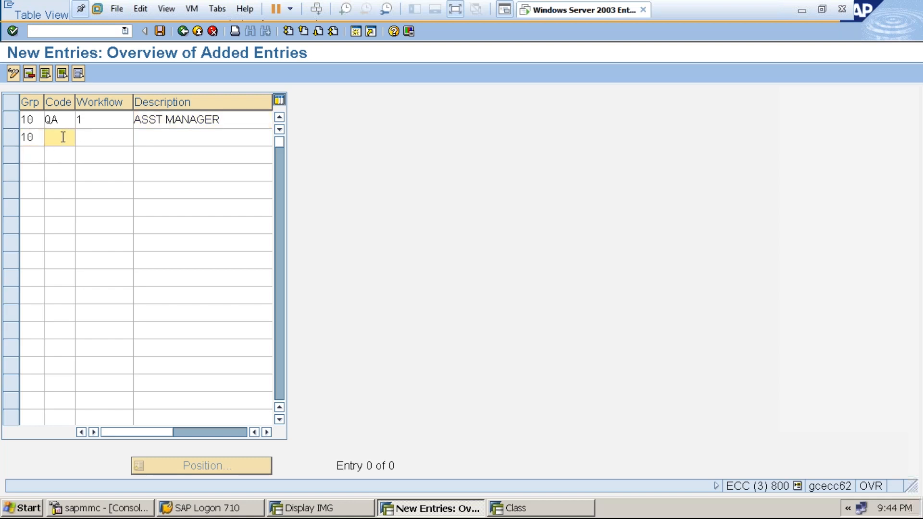
pyautogui.write('AB')
pyautogui.click(91, 140)
pyautogui.write('1')
pyautogui.click(164, 138)
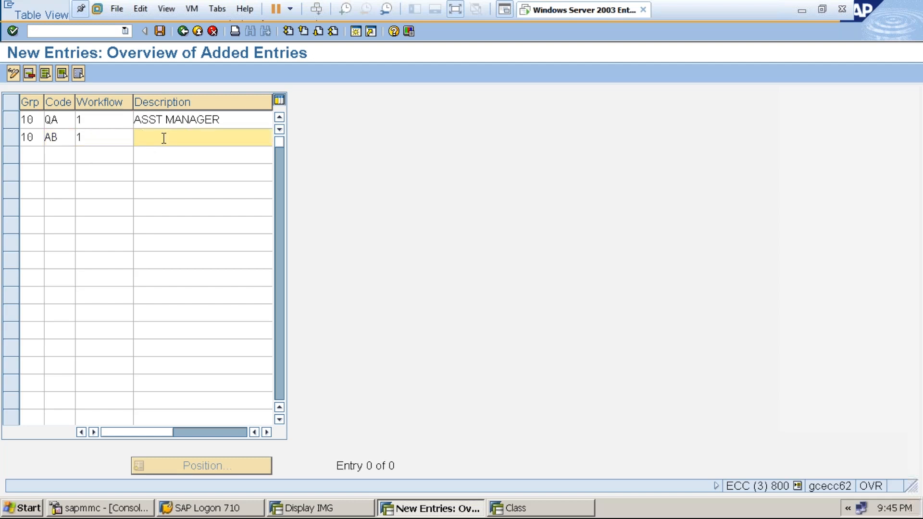
pyautogui.write('MANAGER')
pyautogui.press('Return')
# Add release code QC for group 10 with workflow 1 and description VICE PRESIDENT
pyautogui.write('10')
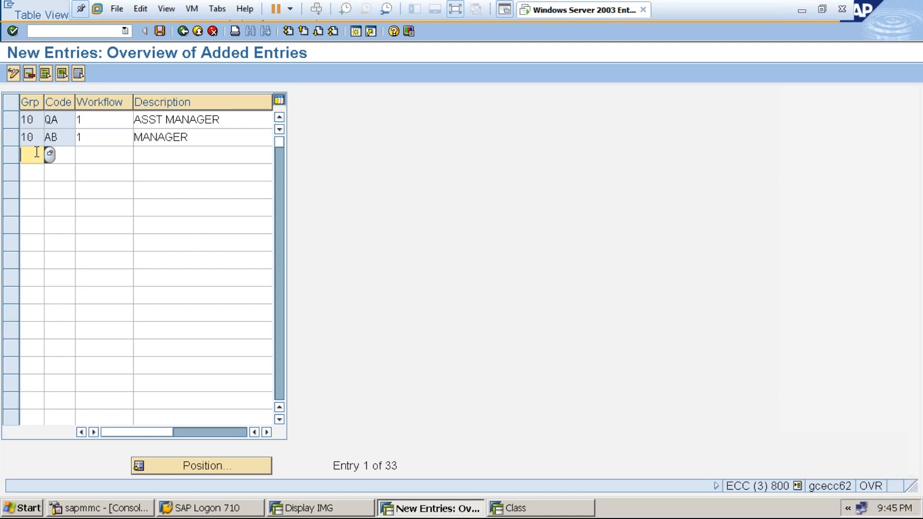
pyautogui.click(61, 152)
pyautogui.write('Q')
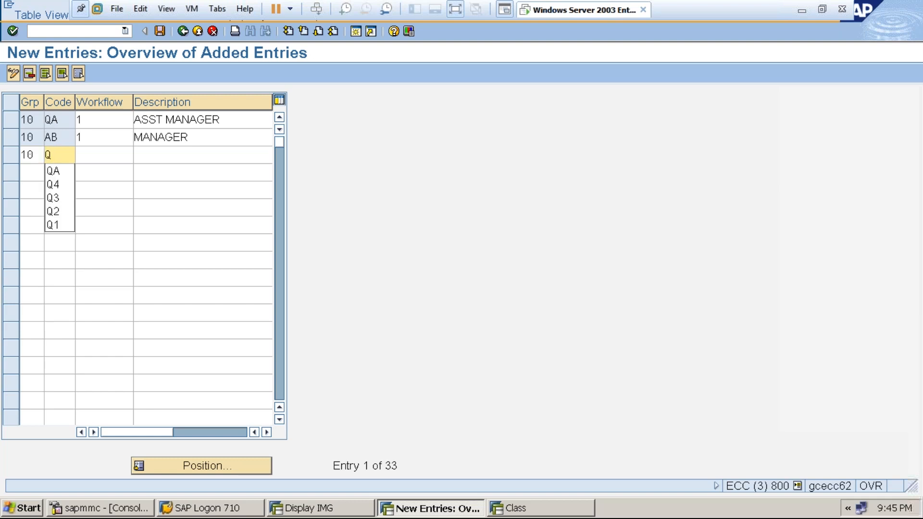
pyautogui.write('C')
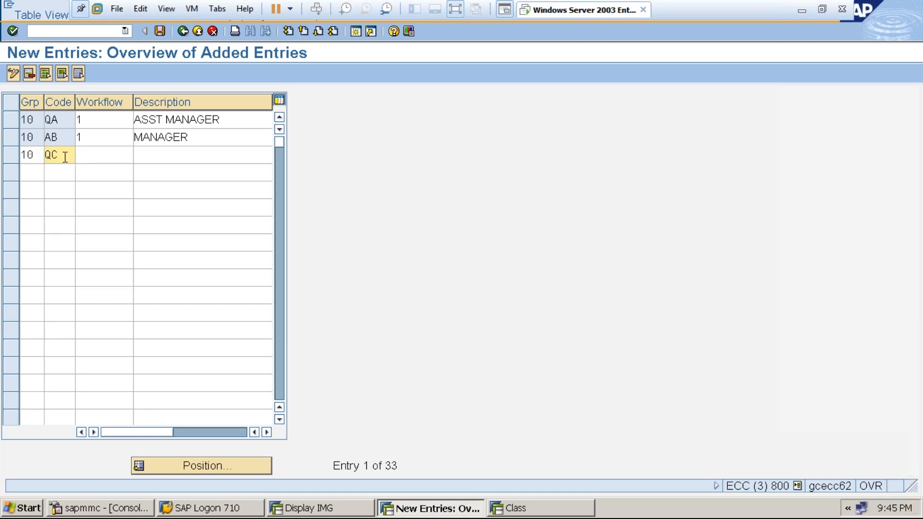
pyautogui.click(90, 157)
pyautogui.write('1')
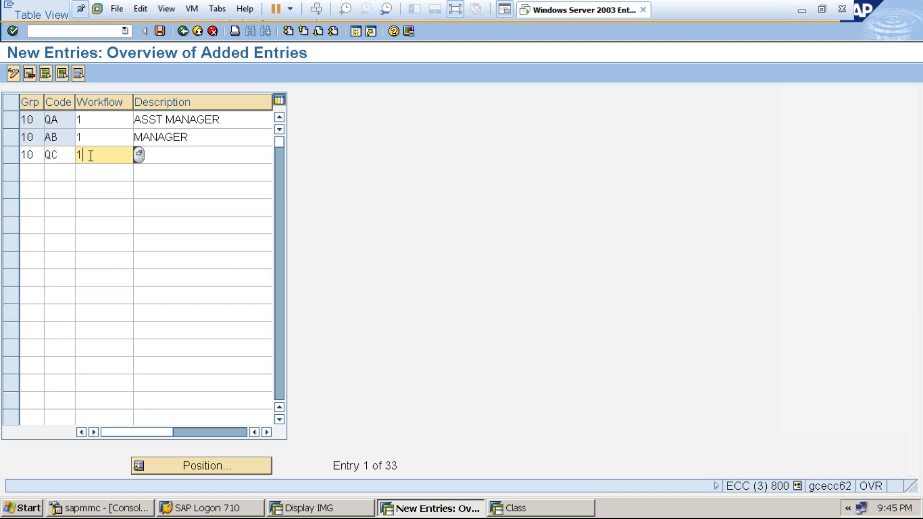
pyautogui.click(163, 156)
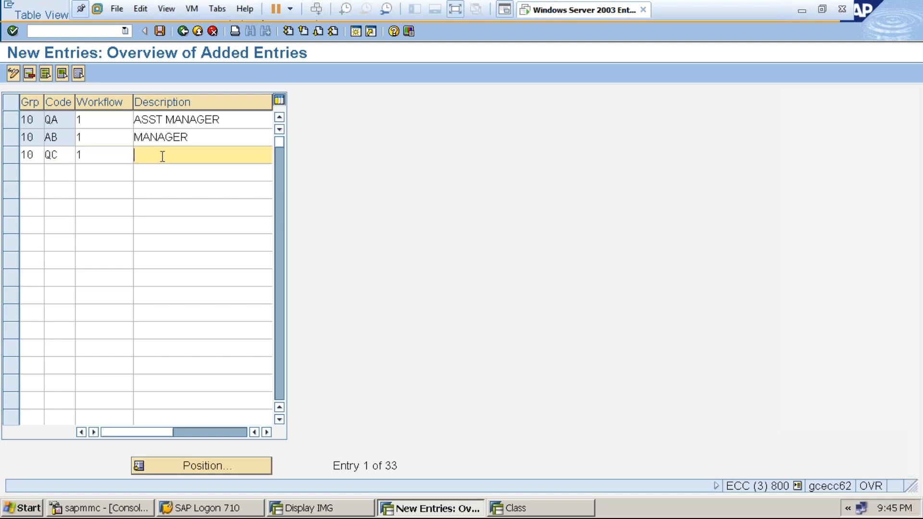
pyautogui.write('P')
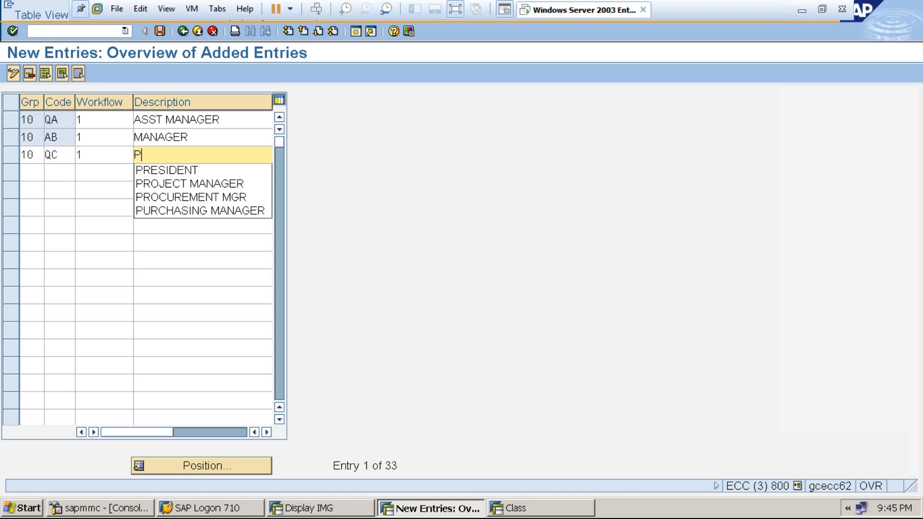
pyautogui.press('BackSpace')
pyautogui.write('V')
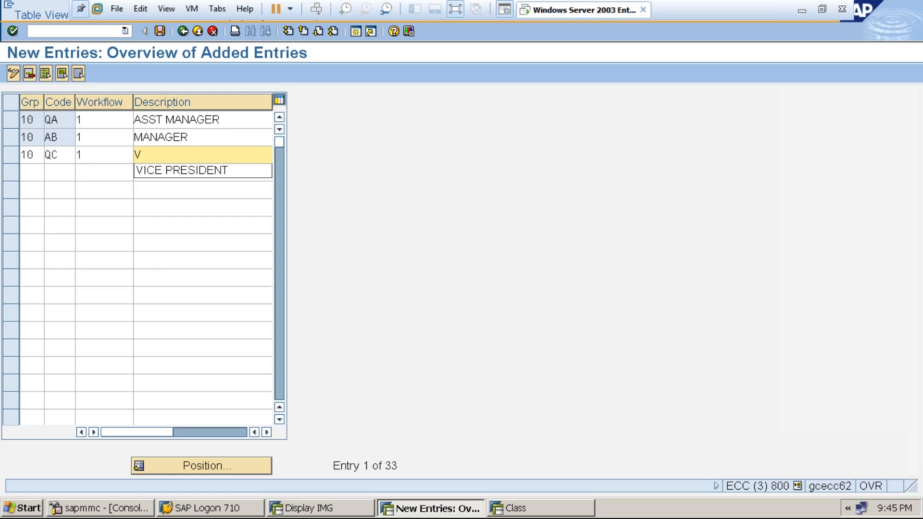
pyautogui.click(164, 175)
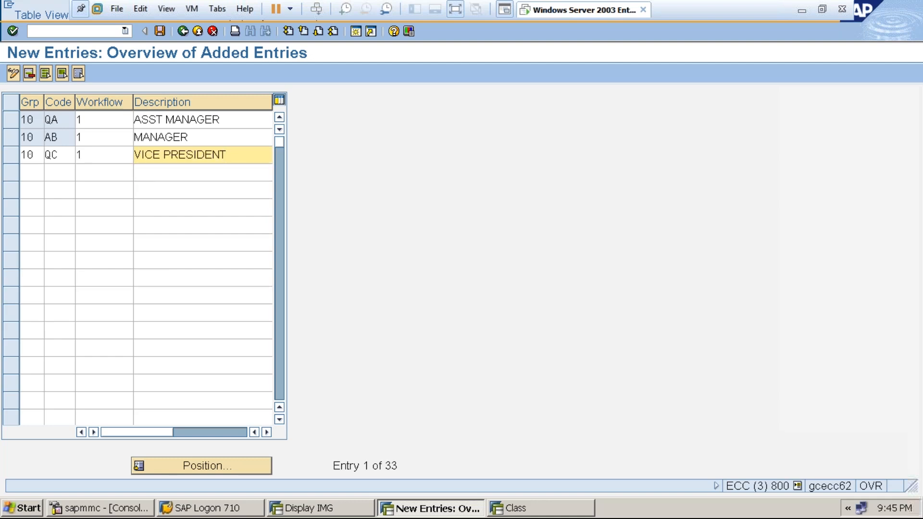
pyautogui.press('Return')
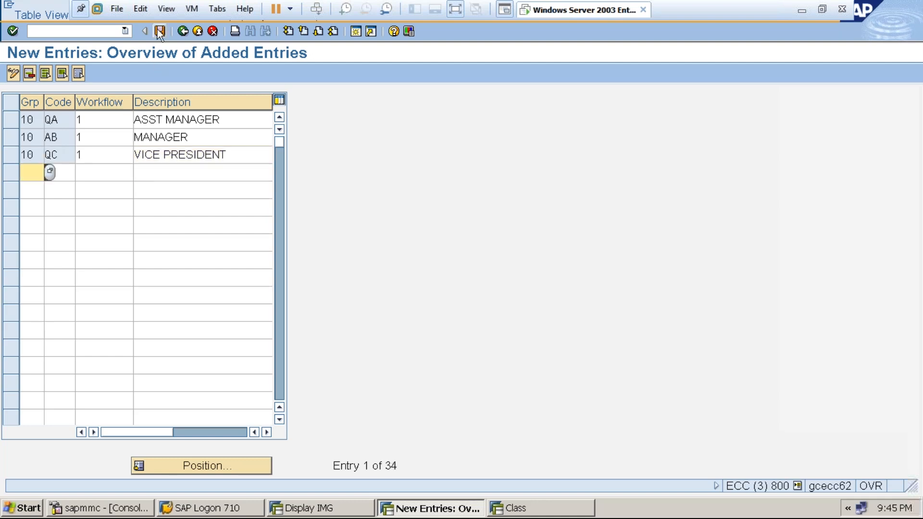
# Save the release codes to customizing request ECCK900040 and return to the list of release procedure activities
pyautogui.click(159, 32)
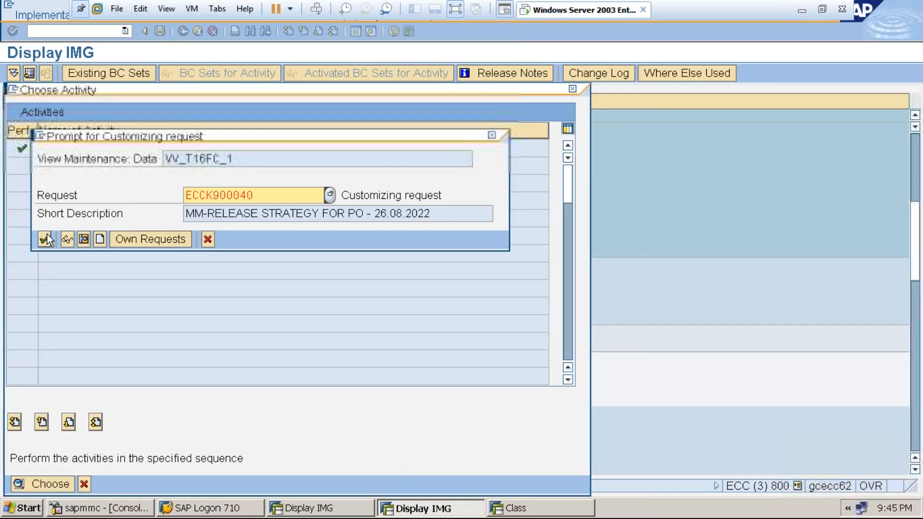
pyautogui.click(46, 239)
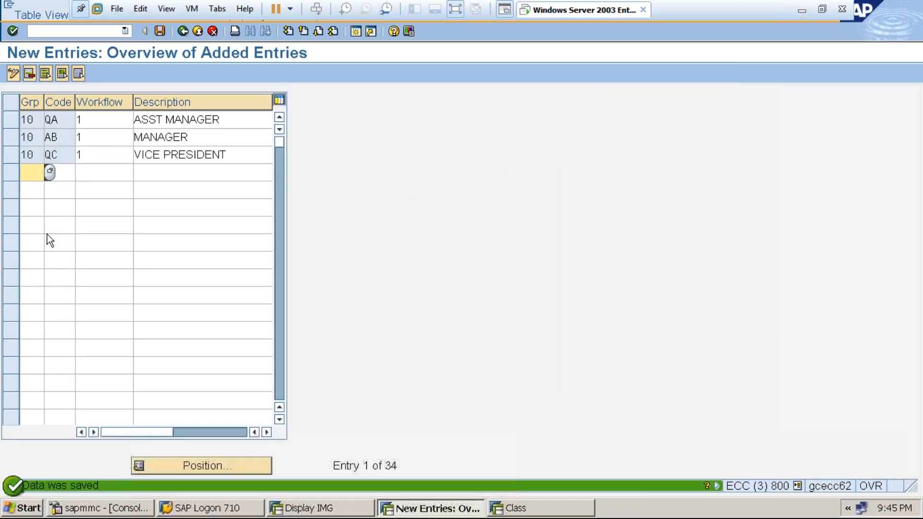
pyautogui.click(162, 32)
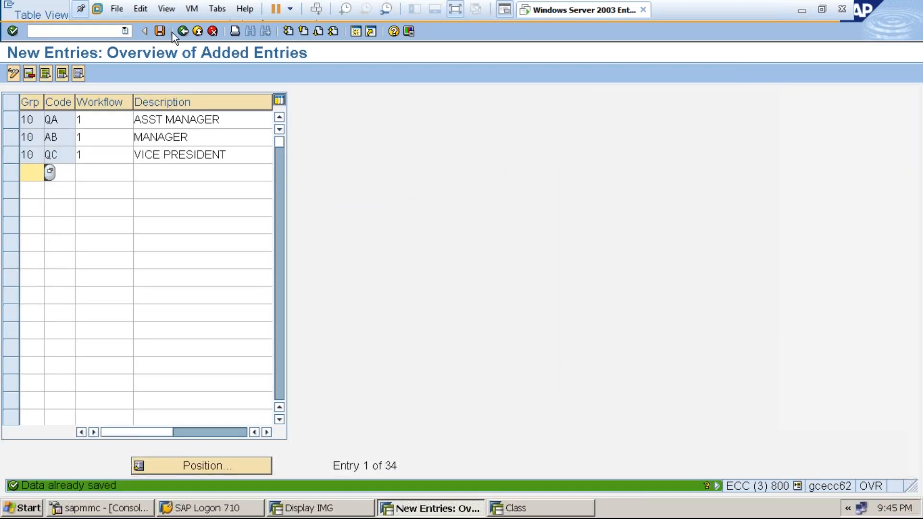
pyautogui.click(184, 31)
pyautogui.click(184, 31)
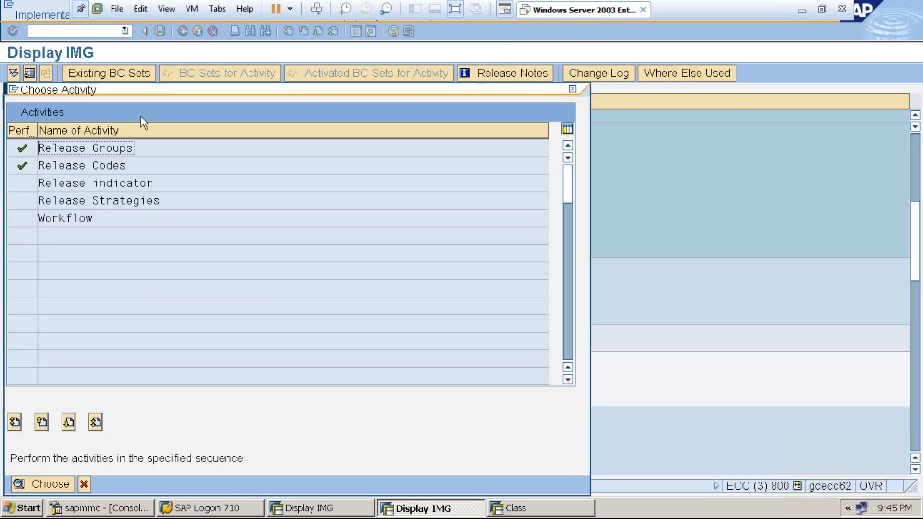
# Open the release indicators, examine the entries for Release IDs 1 and 2, and return to the activity list
pyautogui.doubleClick(75, 182)
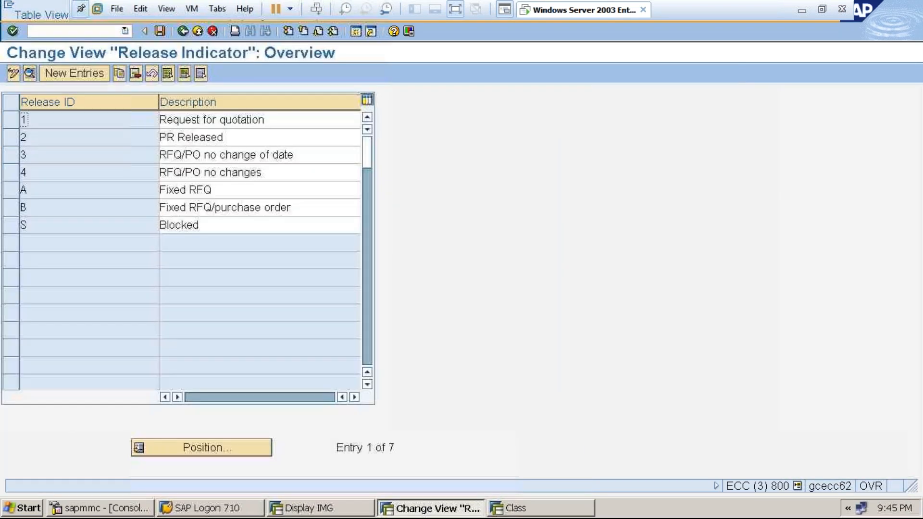
pyautogui.click(15, 120)
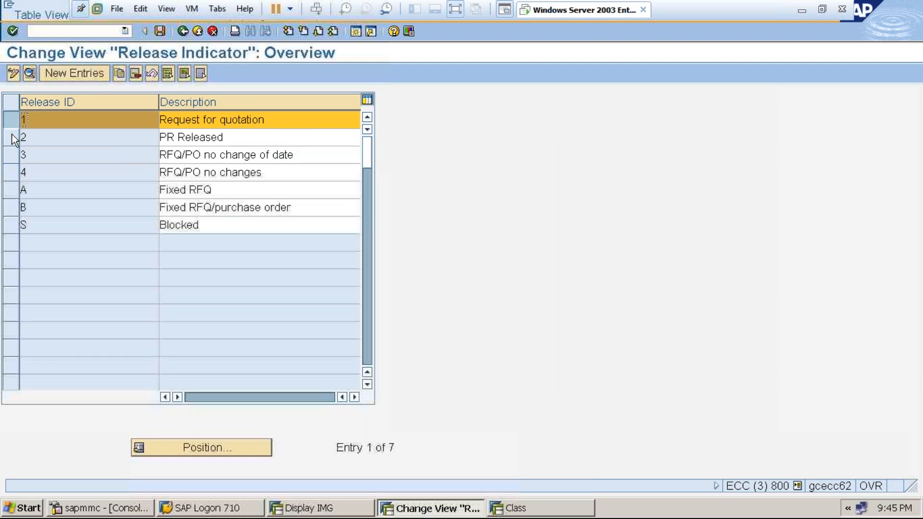
pyautogui.click(13, 138)
pyautogui.click(16, 120)
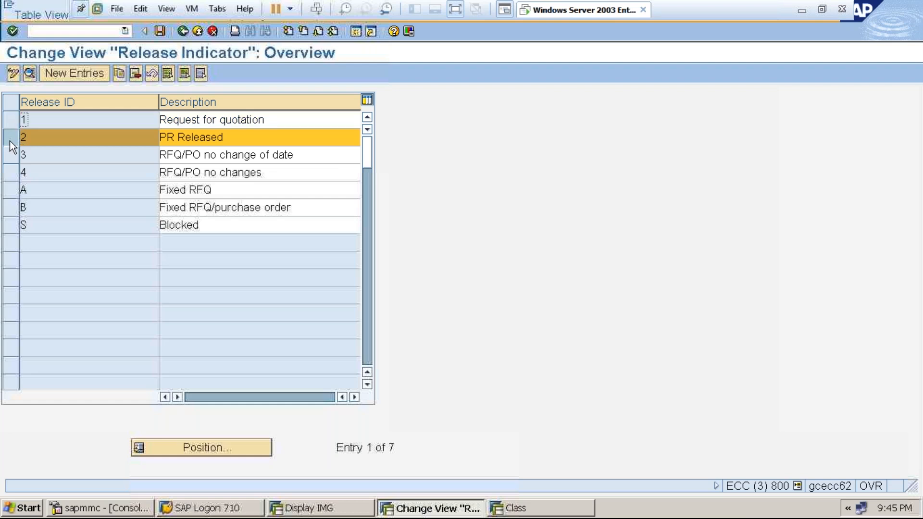
pyautogui.click(12, 140)
pyautogui.click(184, 30)
# Create a new release strategy S1 for group 10 with description 0 TO 1 LAKH and release code QA
pyautogui.doubleClick(68, 201)
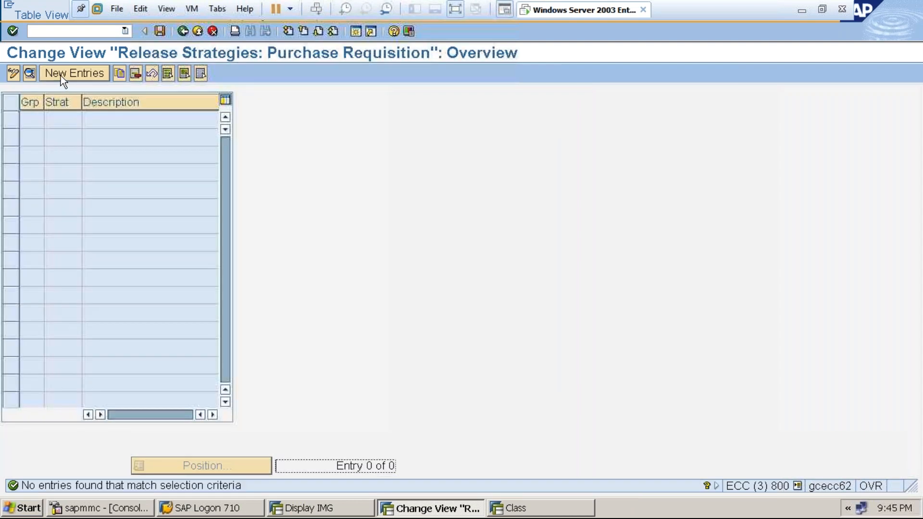
pyautogui.click(60, 73)
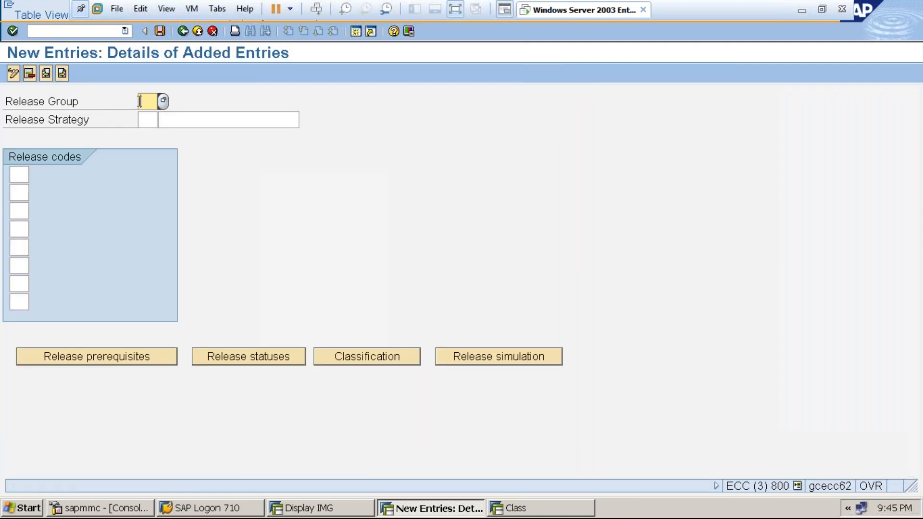
pyautogui.write('10')
pyautogui.click(149, 119)
pyautogui.write('S1')
pyautogui.click(180, 120)
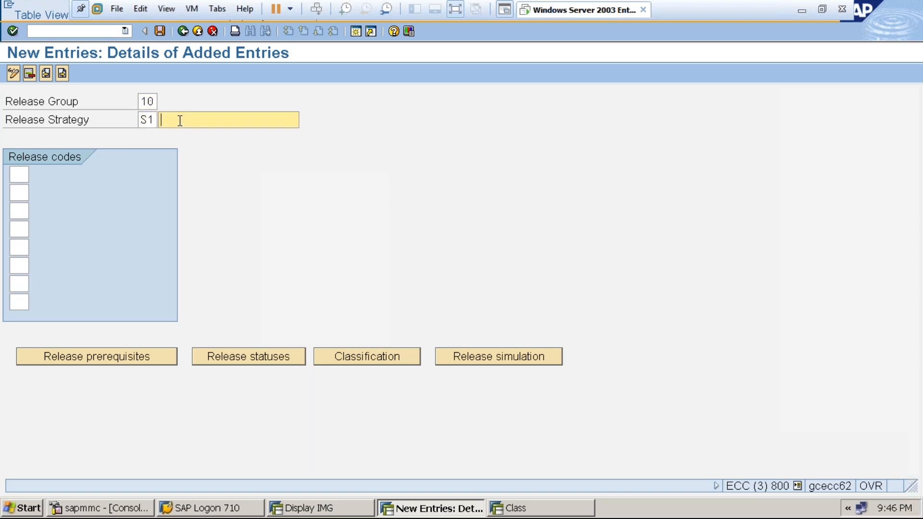
pyautogui.write('0')
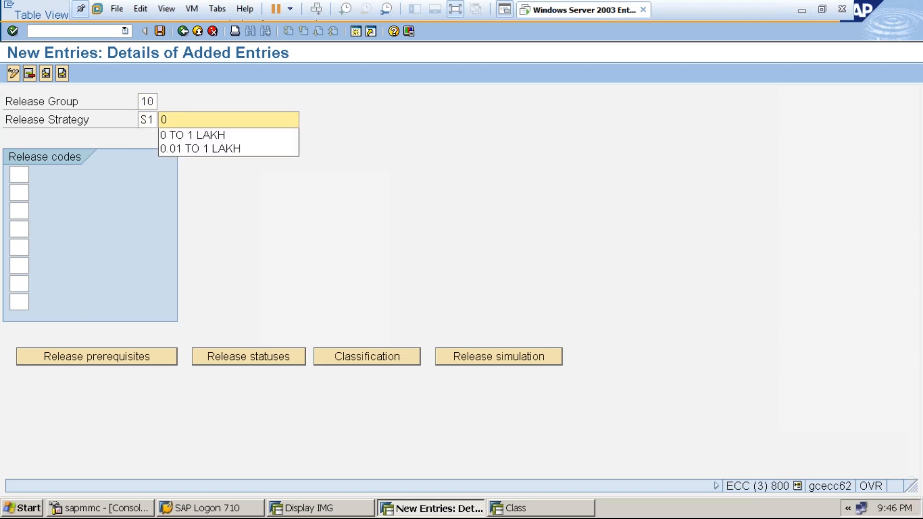
pyautogui.click(183, 134)
pyautogui.click(24, 175)
pyautogui.write('QA')
pyautogui.press('Return')
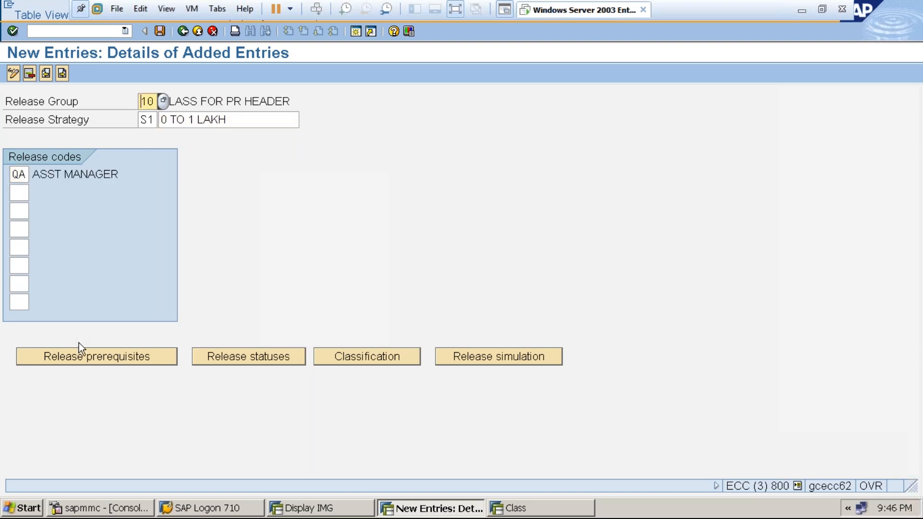
# Accept the proposed release prerequisites and release statuses for strategy S1, and save it to customizing request ECCK900040
pyautogui.click(84, 353)
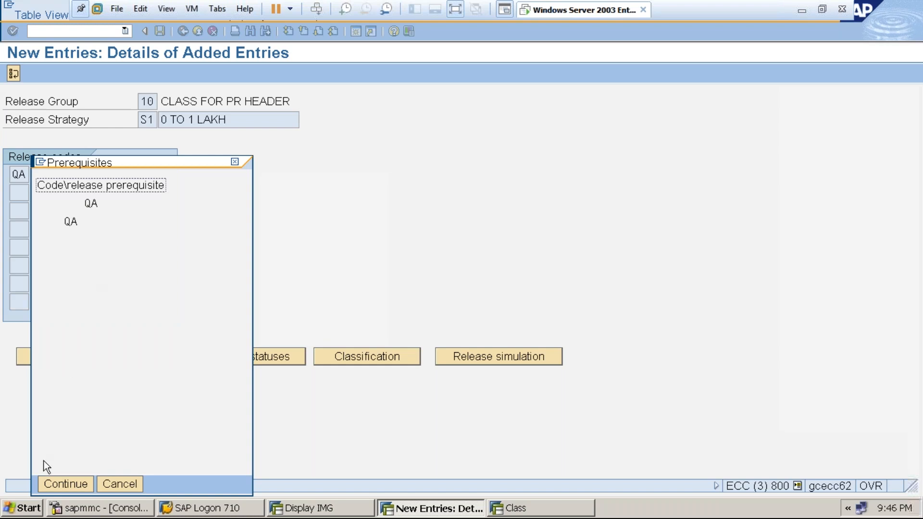
pyautogui.click(67, 484)
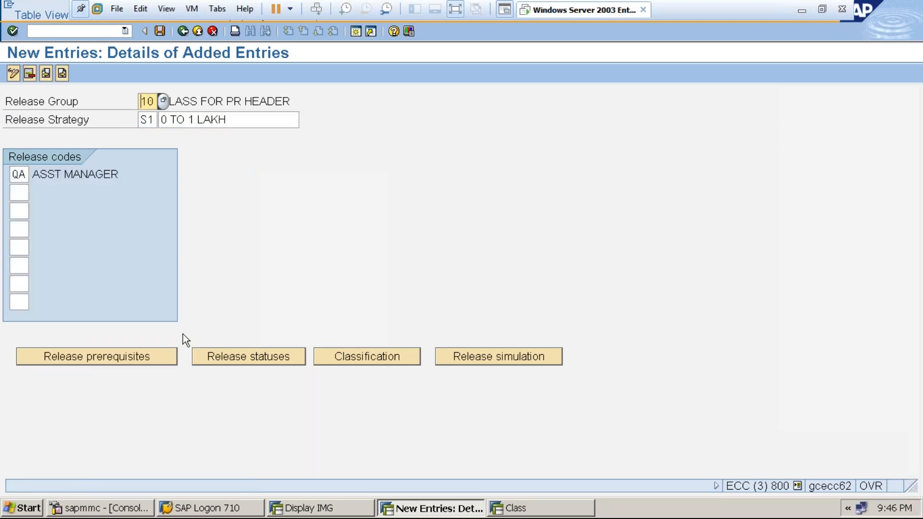
pyautogui.click(222, 359)
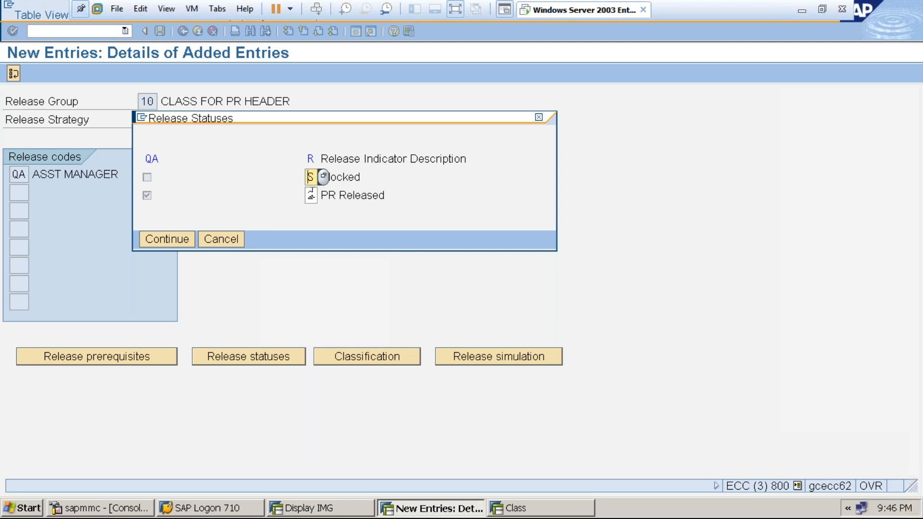
pyautogui.click(172, 242)
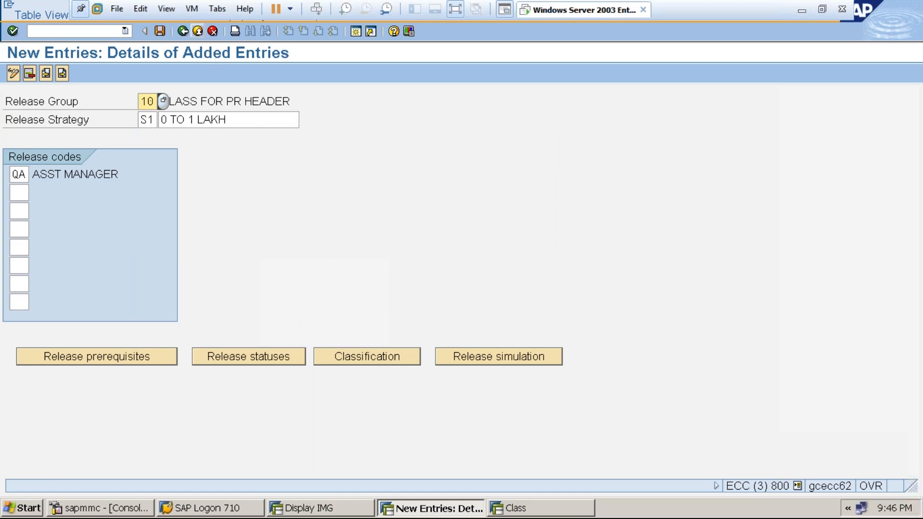
pyautogui.click(159, 31)
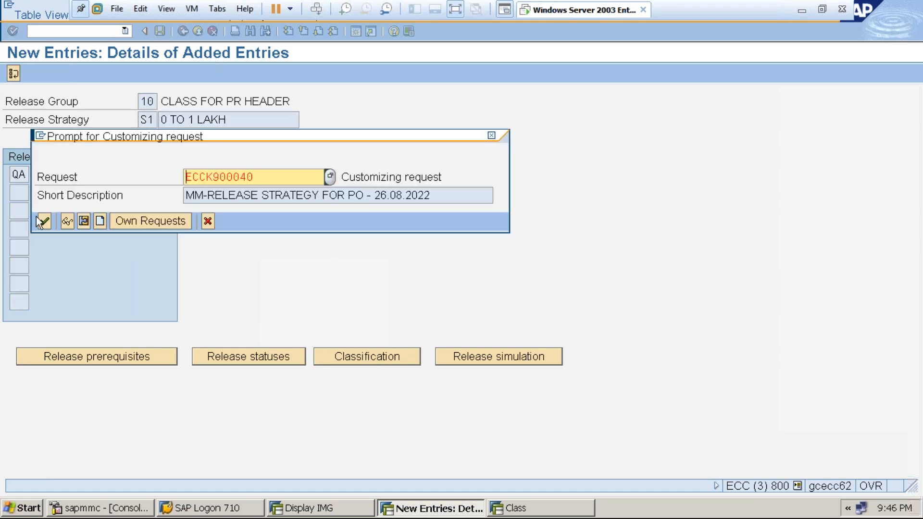
pyautogui.click(43, 221)
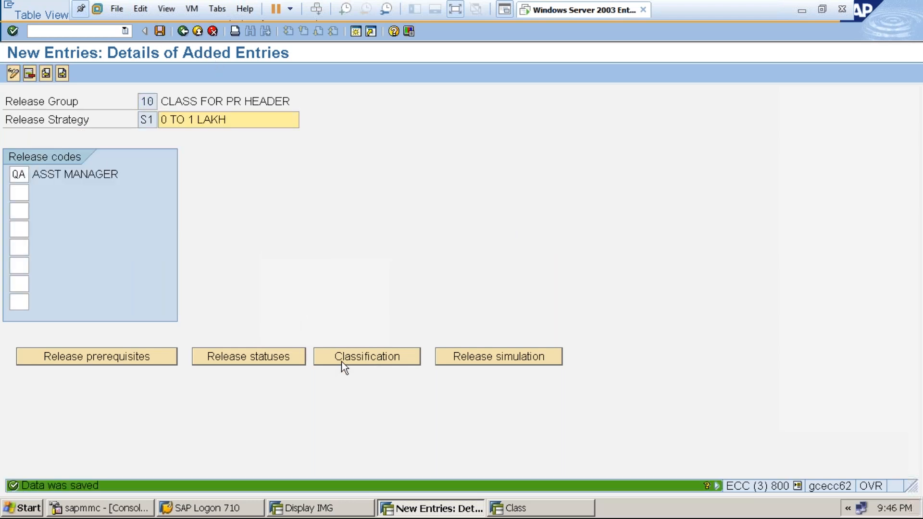
# Open the classification of strategy S1 and assign 0.01 - 200000.00 INR as the total requisition value
pyautogui.click(343, 365)
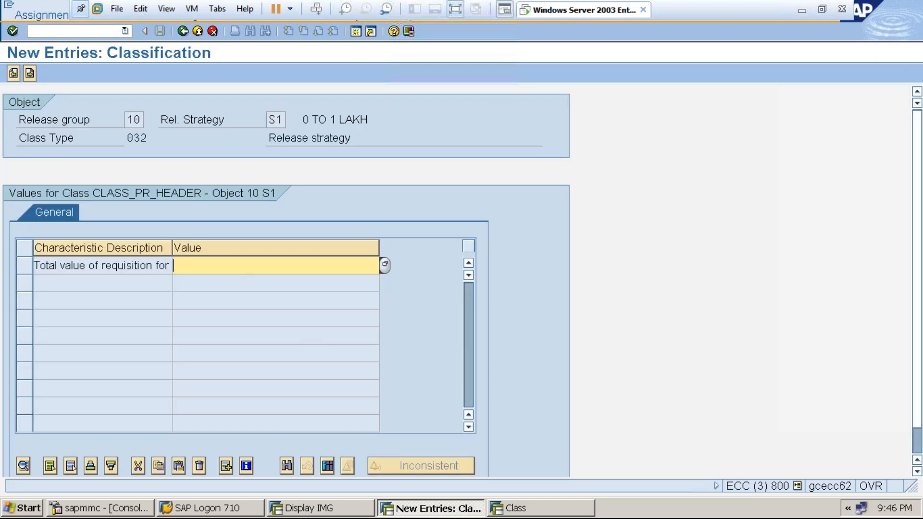
pyautogui.click(387, 266)
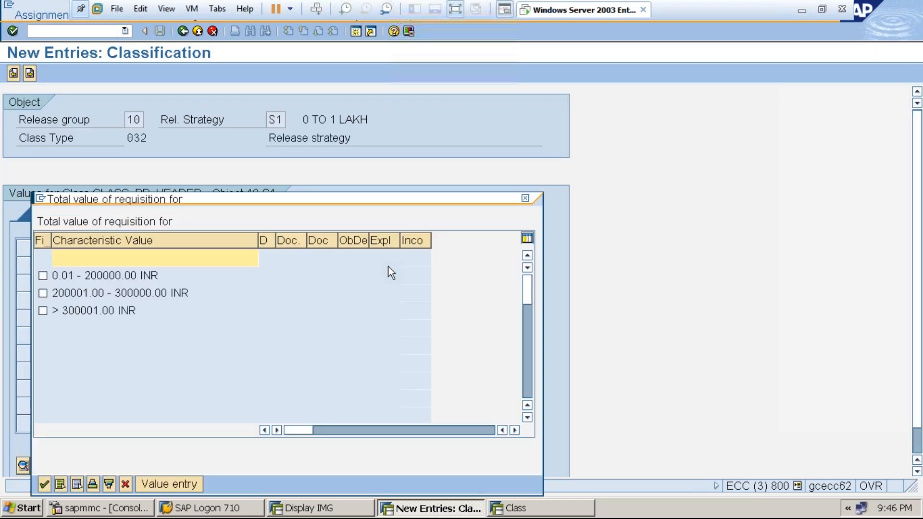
pyautogui.click(43, 275)
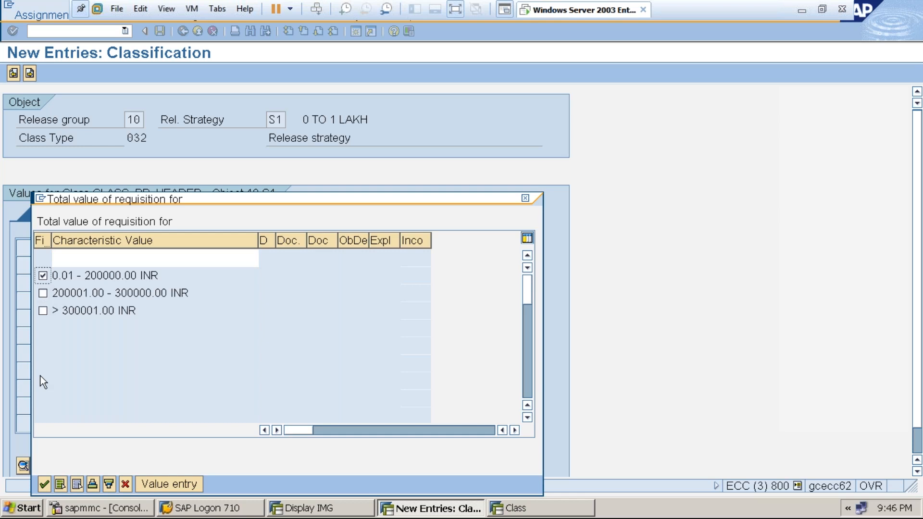
pyautogui.click(44, 483)
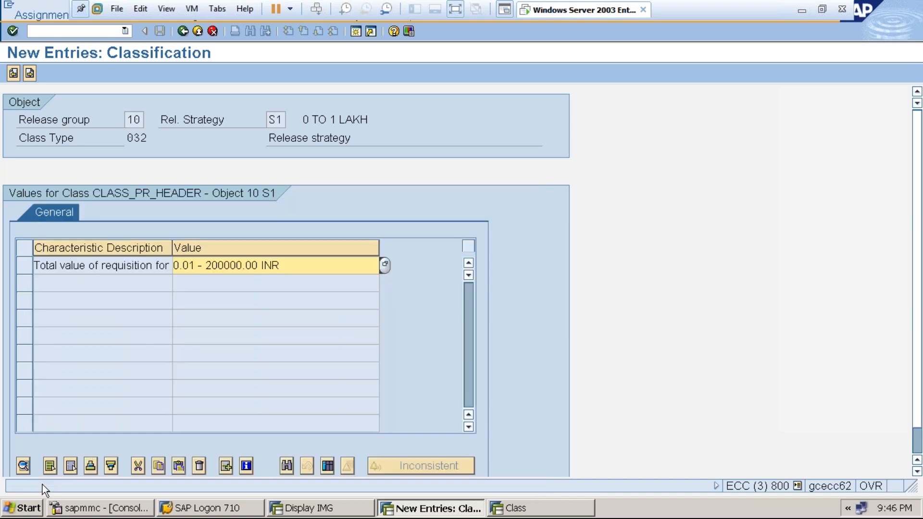
pyautogui.click(309, 120)
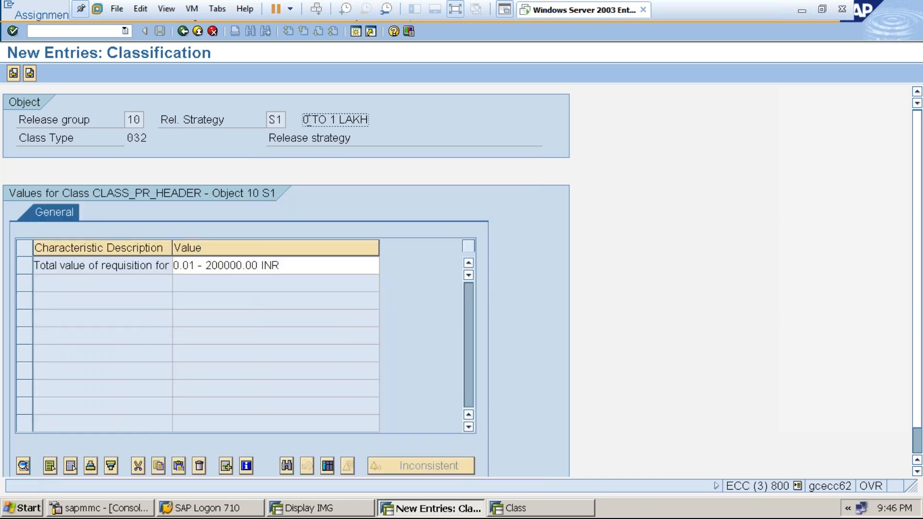
pyautogui.click(247, 265)
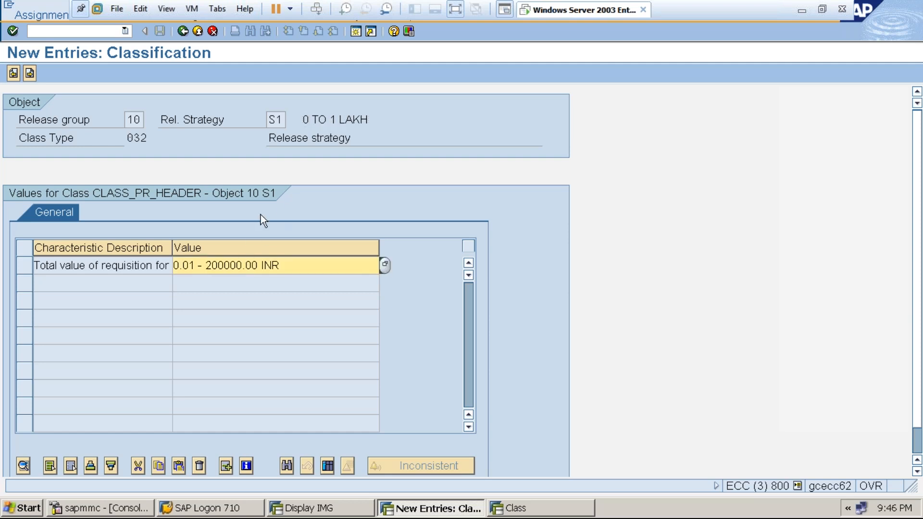
# Leave the classification of strategy S1 and change the strategy's description to 0 TO 2 LAKHS
pyautogui.click(28, 69)
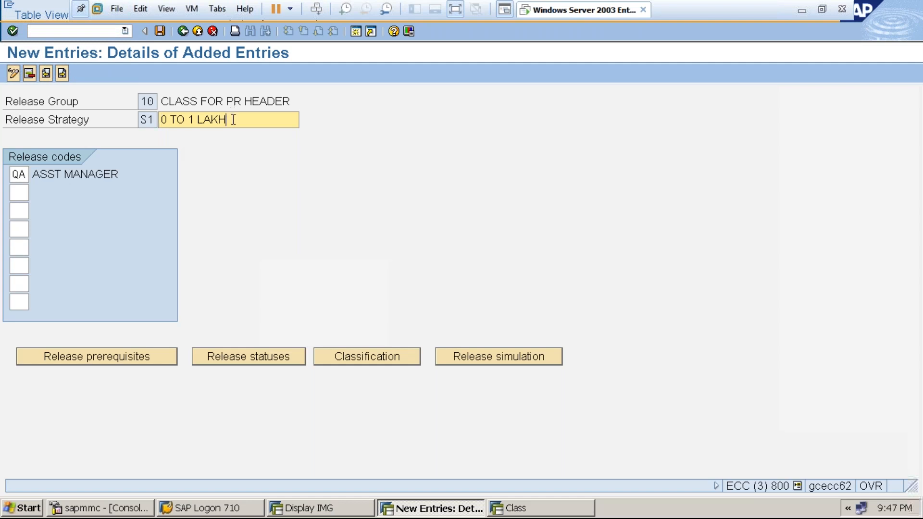
pyautogui.press('BackSpace')
pyautogui.press('BackSpace')
pyautogui.press('BackSpace')
pyautogui.press('BackSpace')
pyautogui.press('BackSpace')
pyautogui.press('BackSpace')
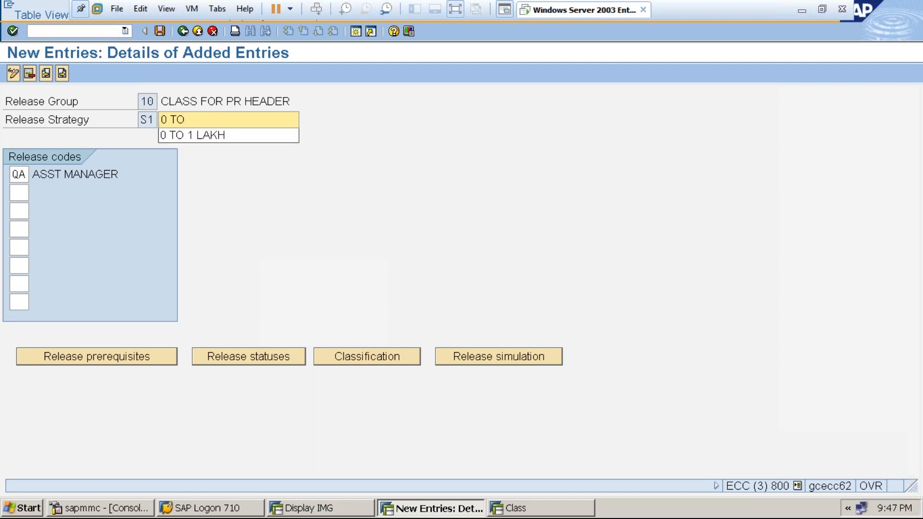
pyautogui.write('2 LAKHS')
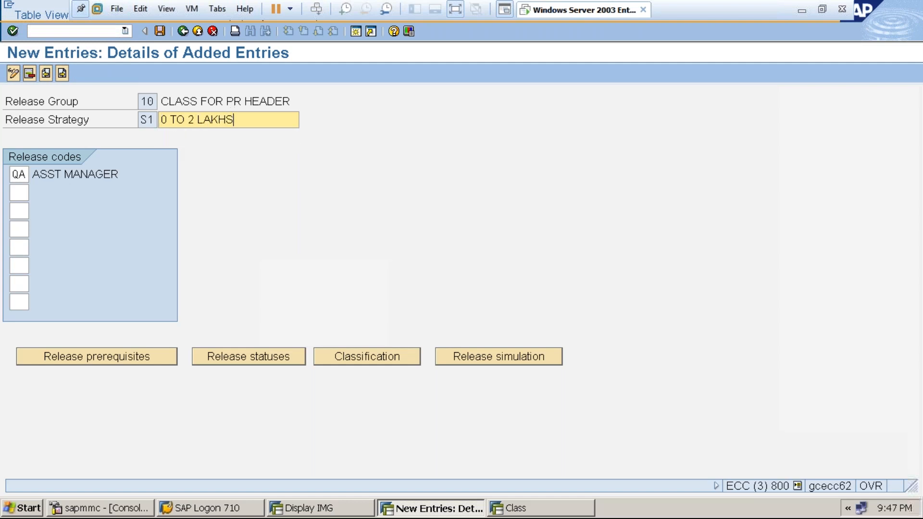
# Simulate the release of strategy S1 with release code QA and close the simulation
pyautogui.click(454, 358)
pyautogui.click(253, 330)
pyautogui.doubleClick(150, 213)
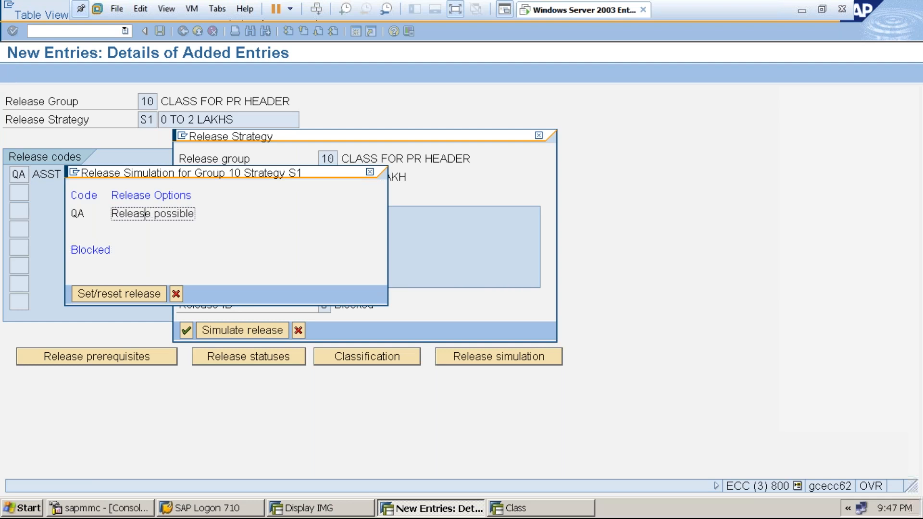
pyautogui.click(370, 173)
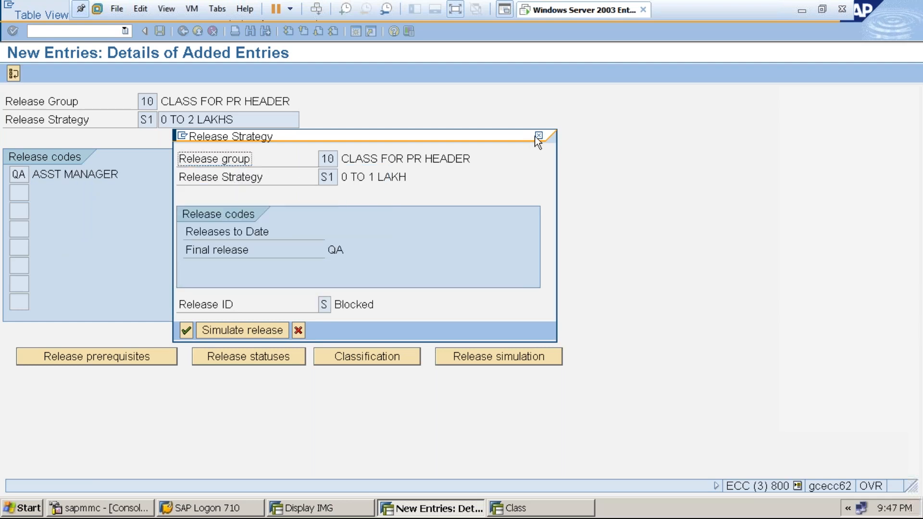
pyautogui.click(540, 136)
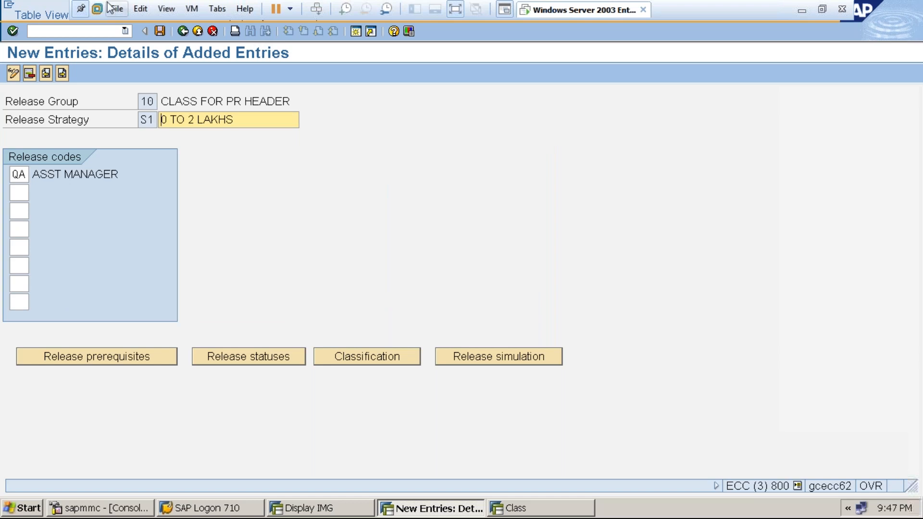
# Save strategy S1 and return to the release strategies overview
pyautogui.click(159, 32)
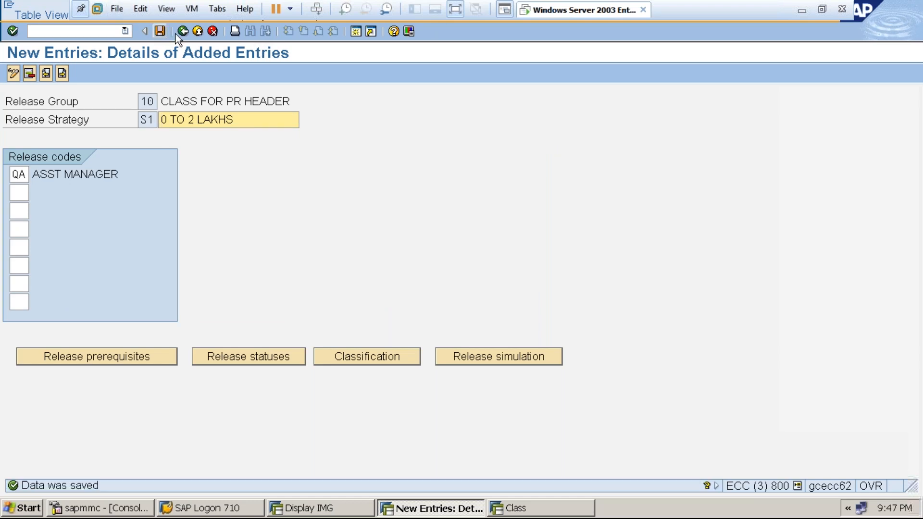
pyautogui.click(183, 31)
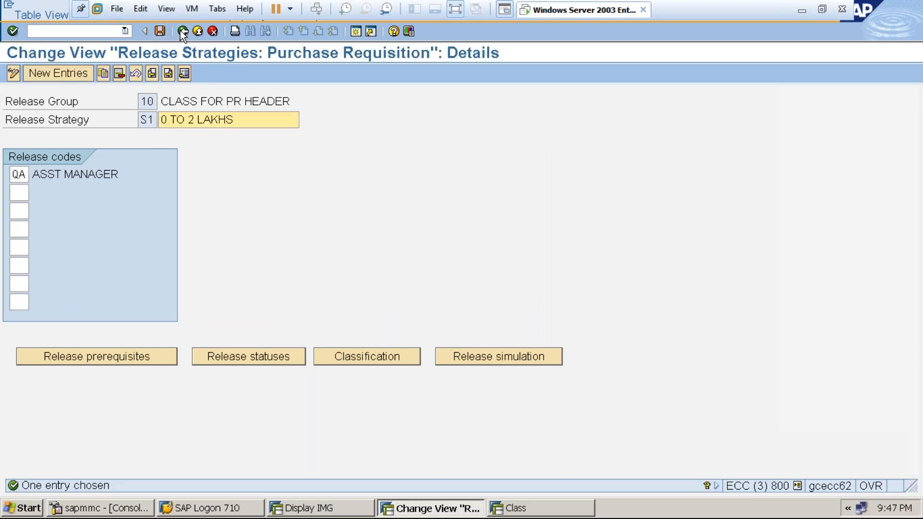
pyautogui.click(183, 31)
# Create a new release strategy S2 for release group 10 with description 200001 TO 300000
pyautogui.click(91, 72)
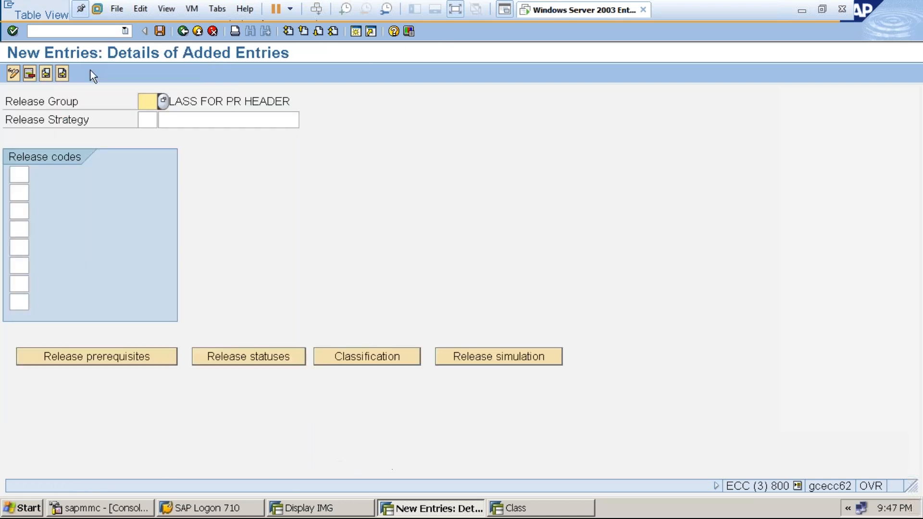
pyautogui.write('10')
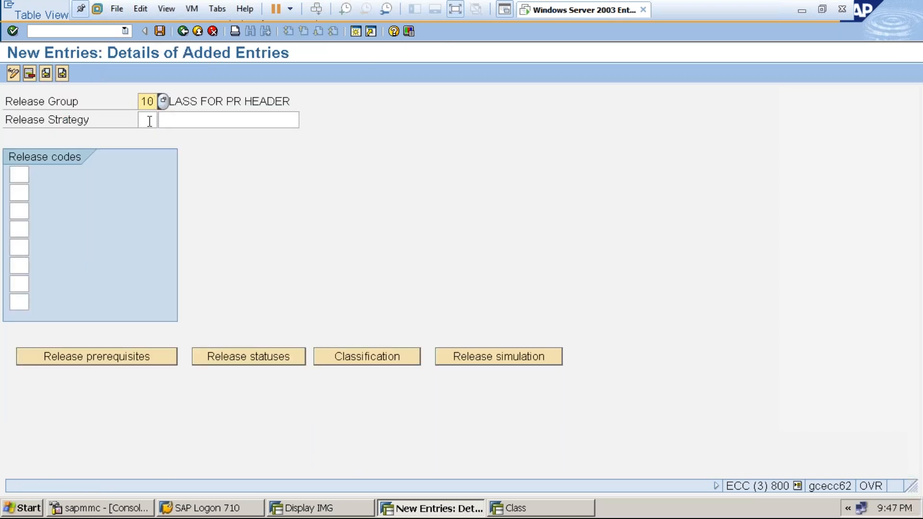
pyautogui.click(149, 123)
pyautogui.write('S2')
pyautogui.click(178, 120)
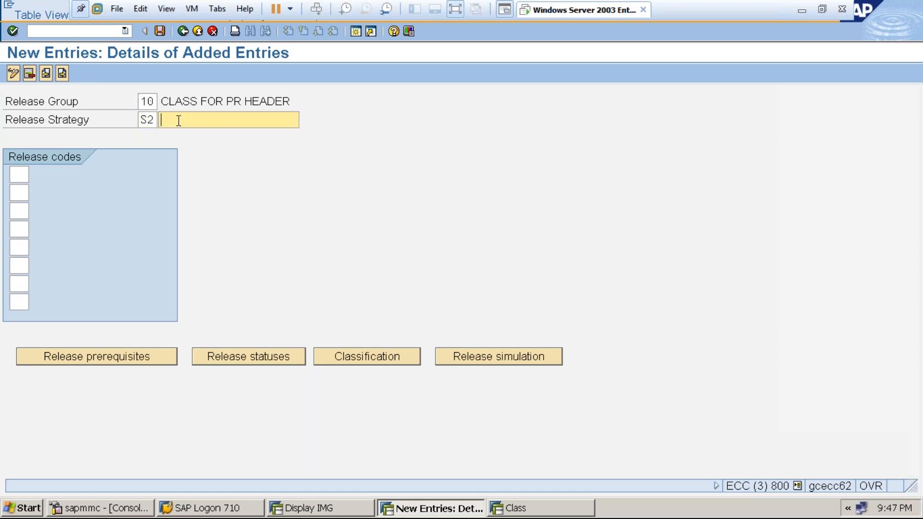
pyautogui.write('2')
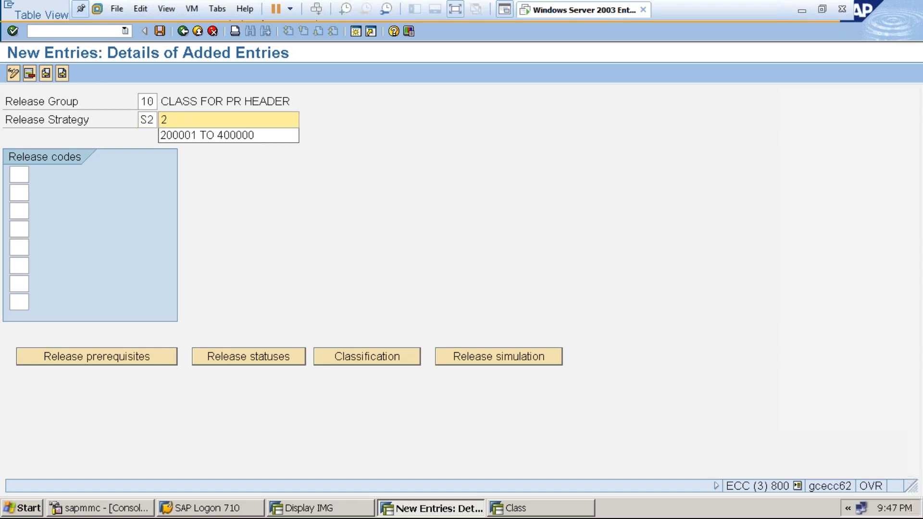
pyautogui.write('00001 TO 300000')
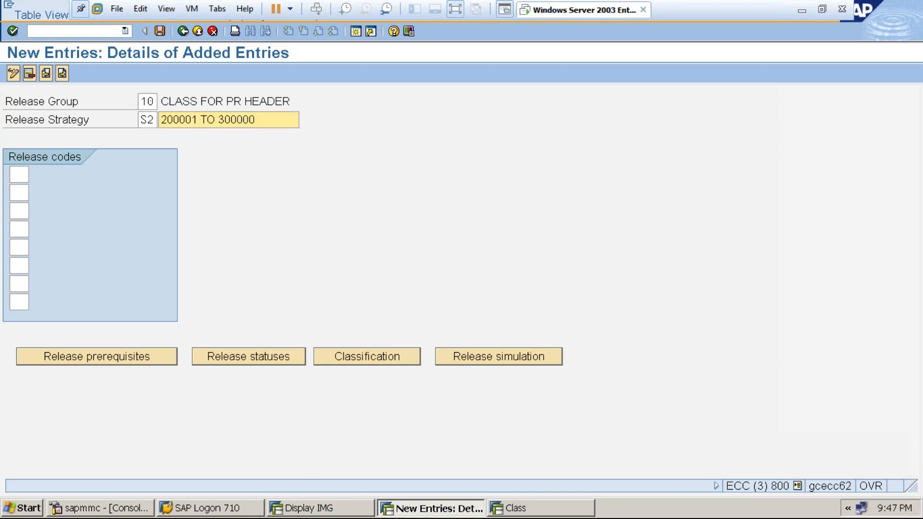
pyautogui.press('Return')
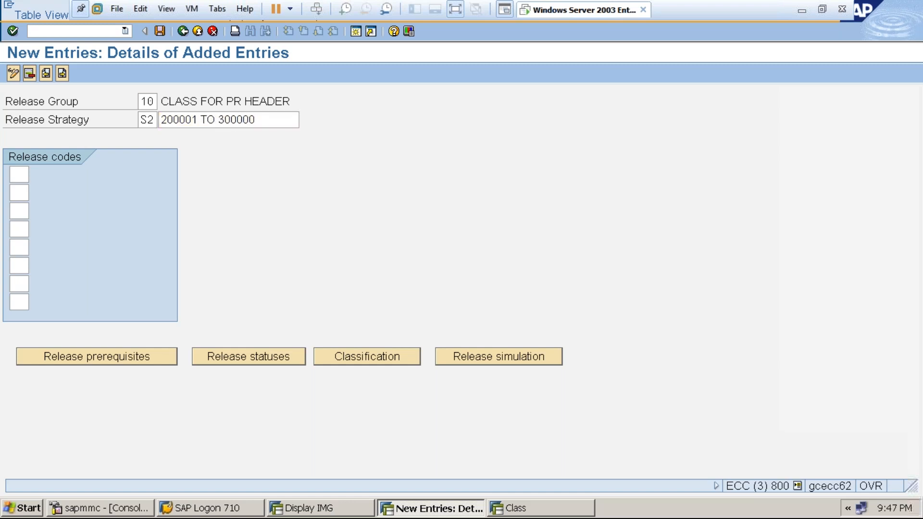
# Assign release codes QA and AB, in that order, to strategy S2
pyautogui.click(22, 173)
pyautogui.write('QA')
pyautogui.click(20, 192)
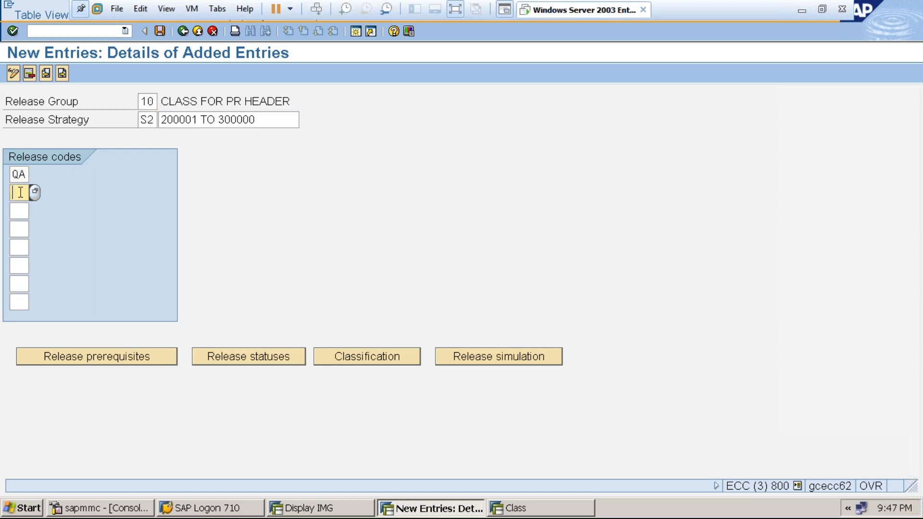
pyautogui.write('AB')
pyautogui.press('Return')
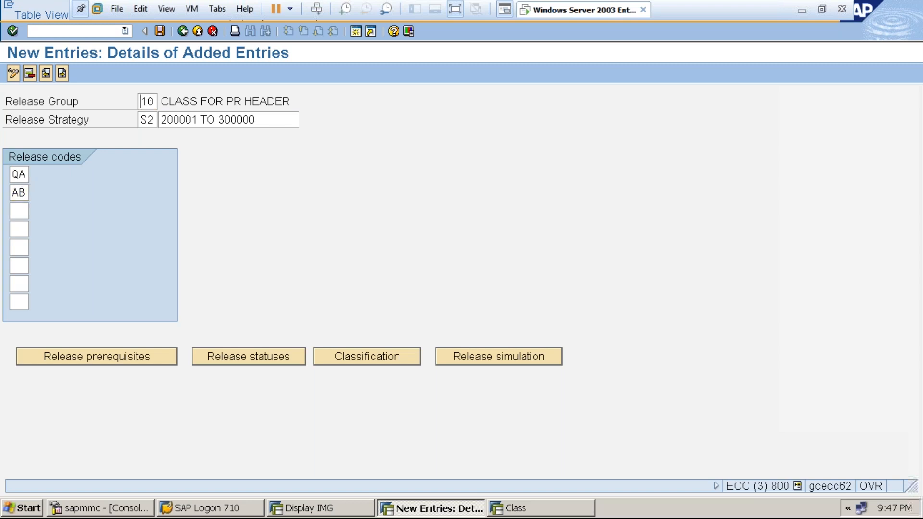
# Set the release prerequisites of strategy S2 so that code AB requires prior release by QA
pyautogui.click(97, 354)
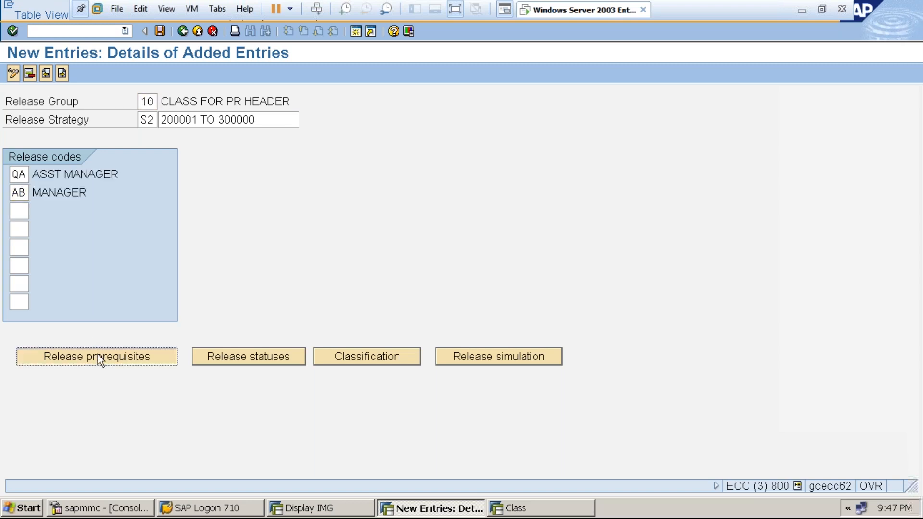
pyautogui.click(86, 239)
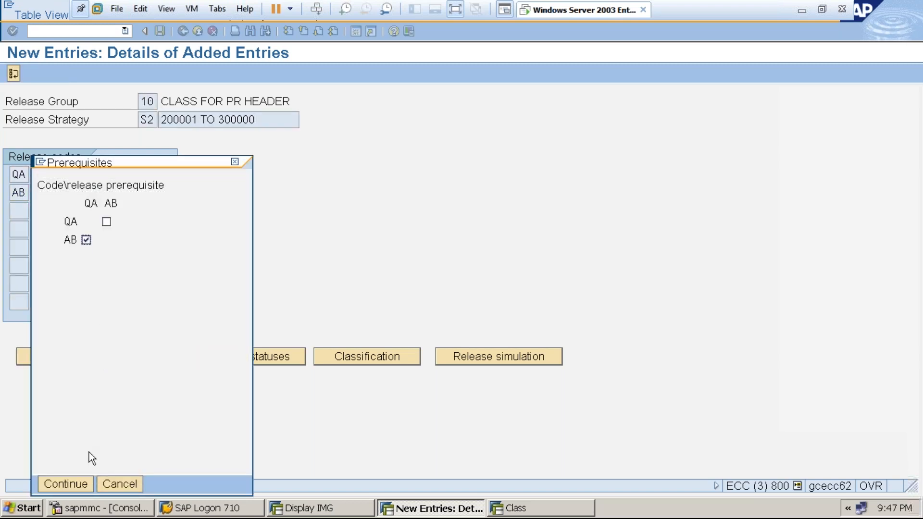
pyautogui.click(107, 222)
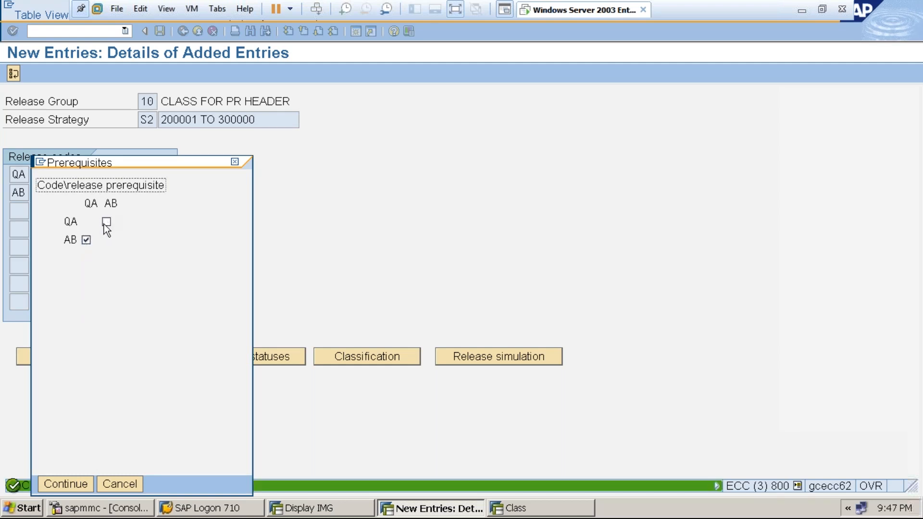
pyautogui.click(68, 481)
# Accept the proposed release statuses for strategy S2 and save the strategy
pyautogui.click(218, 358)
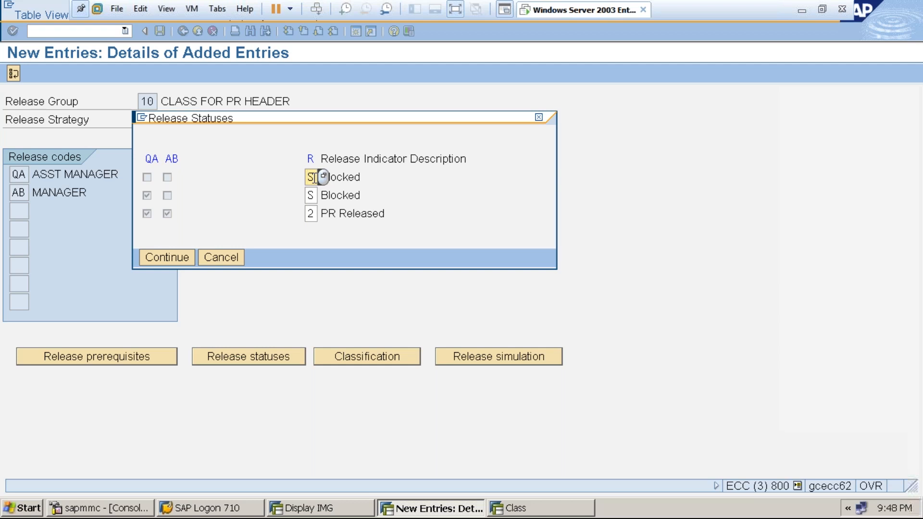
pyautogui.click(313, 213)
pyautogui.click(182, 256)
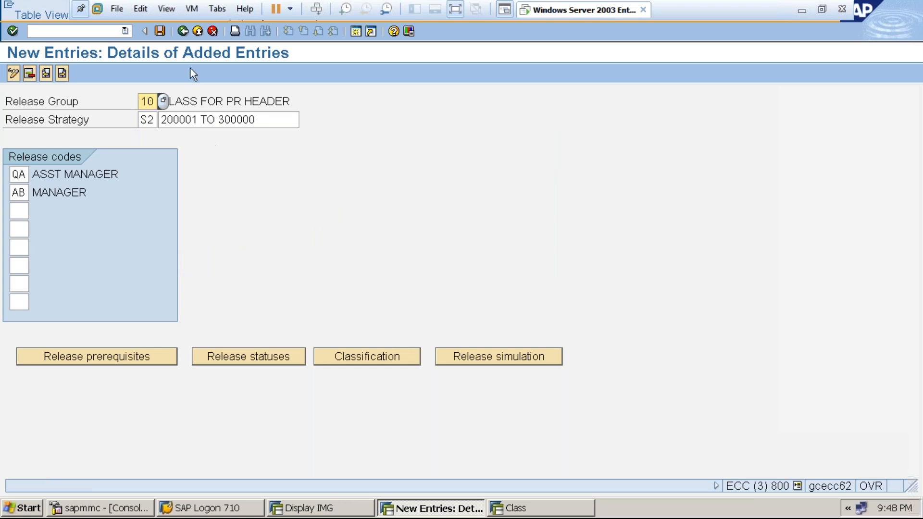
pyautogui.click(160, 30)
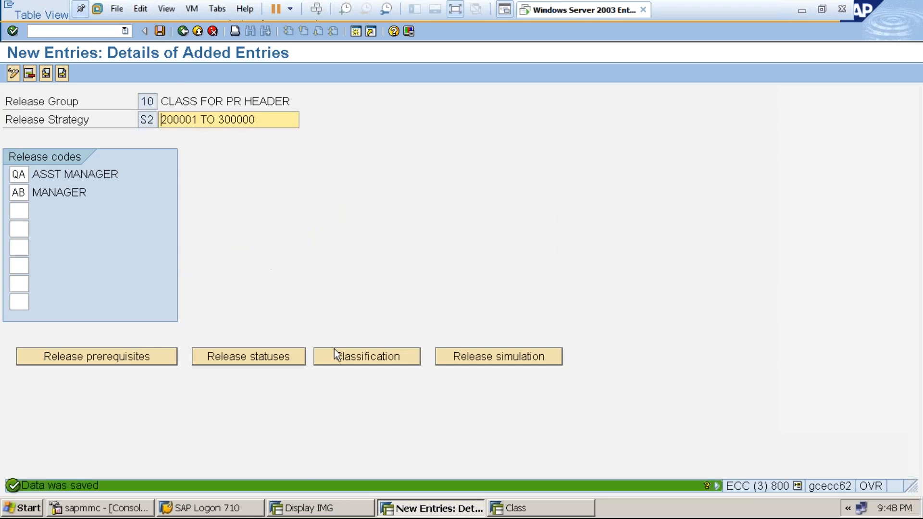
# Open the classification of strategy S2 and assign 200001.00 - 300000.00 INR as the total requisition value
pyautogui.click(347, 365)
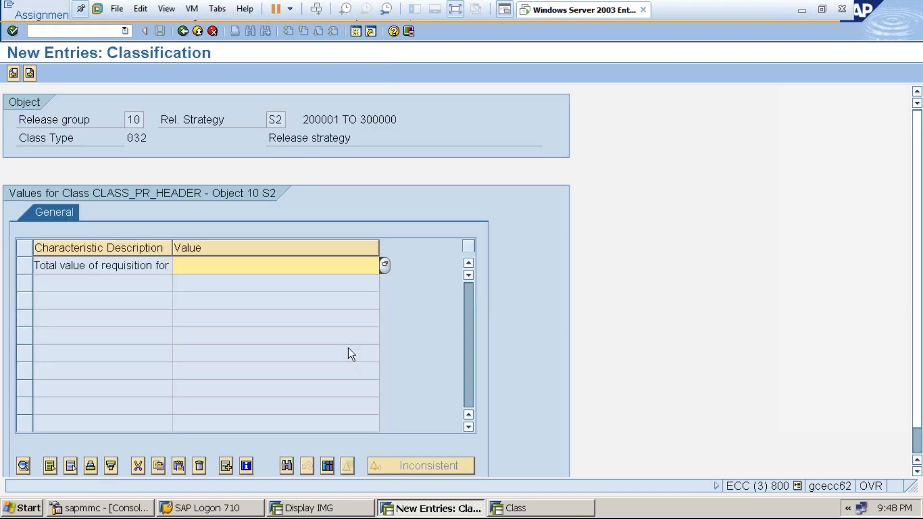
pyautogui.click(385, 264)
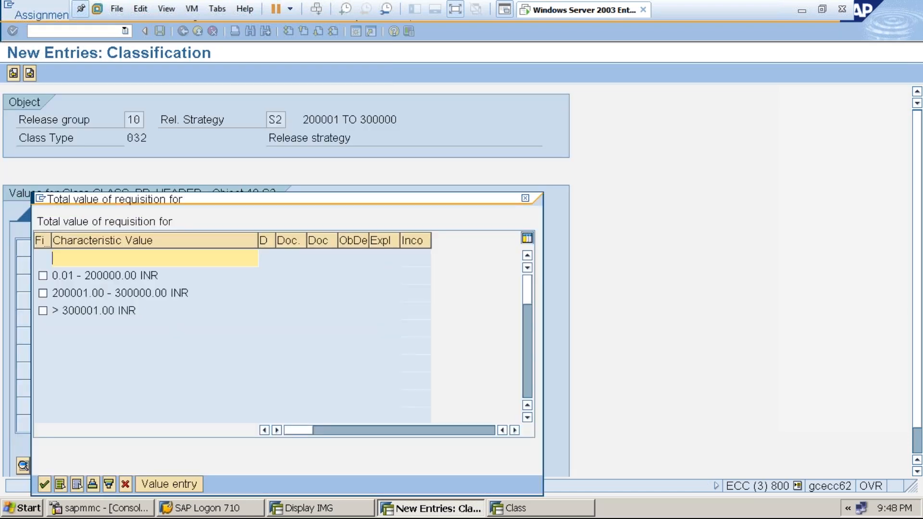
pyautogui.click(43, 293)
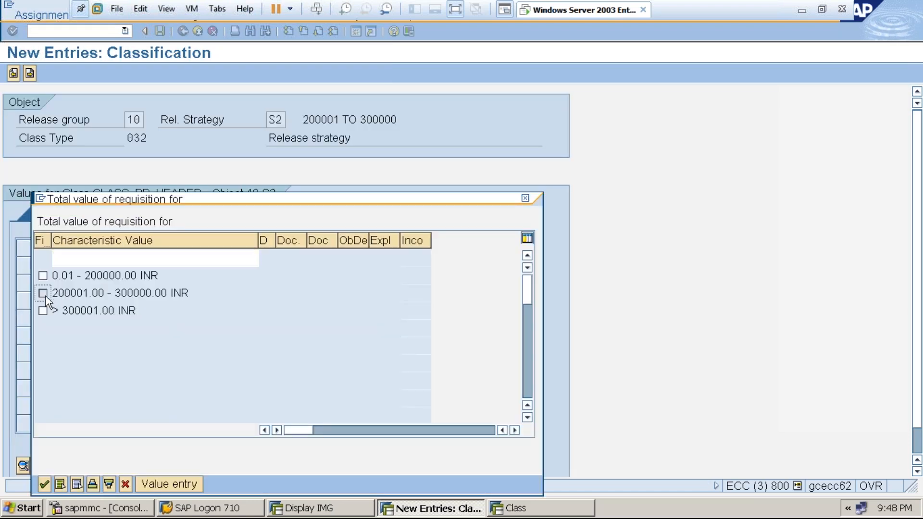
pyautogui.click(44, 483)
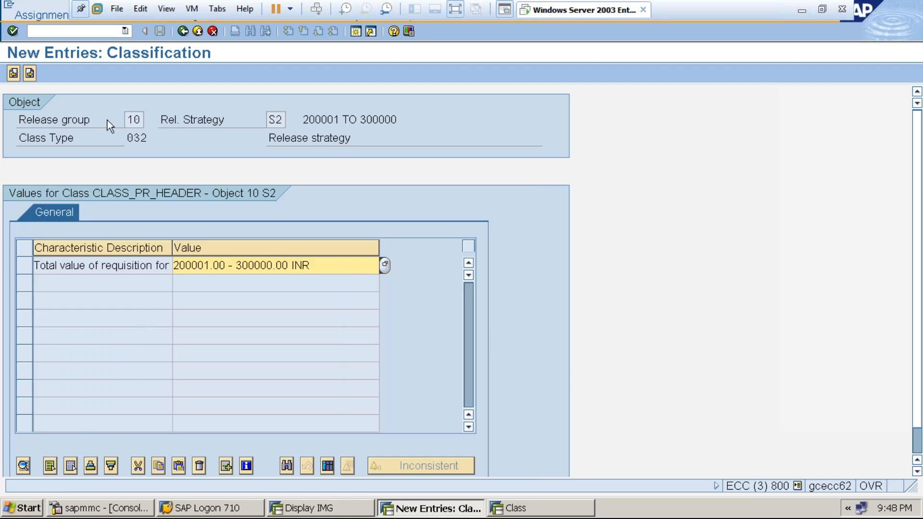
pyautogui.click(29, 73)
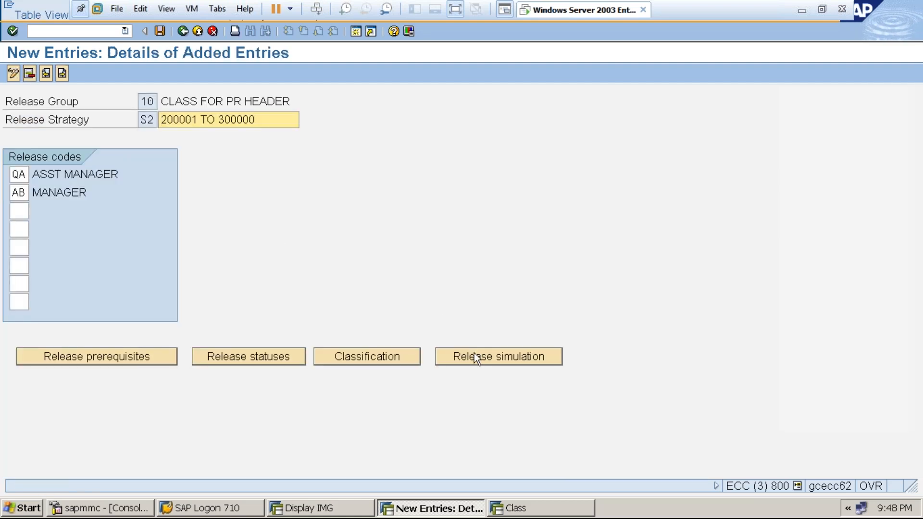
# Simulate the release of strategy S2 with codes QA and AB, and save the strategy
pyautogui.click(474, 356)
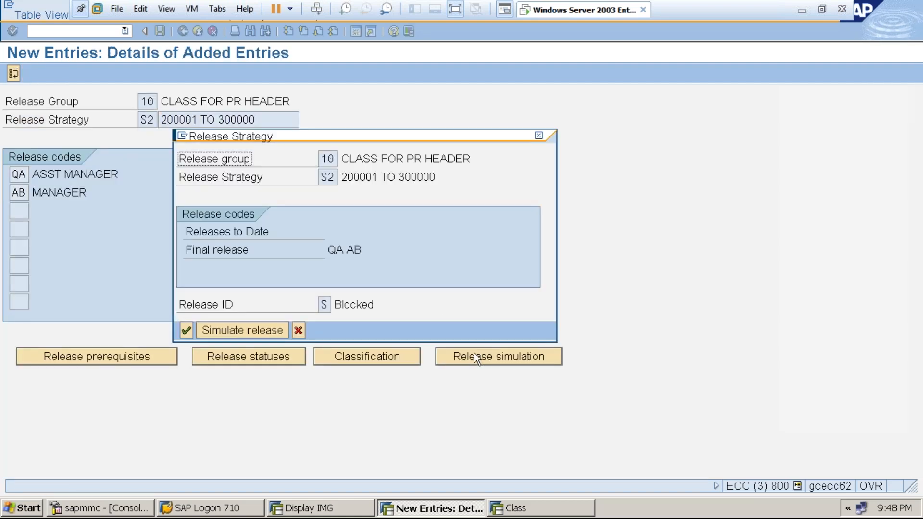
pyautogui.click(232, 332)
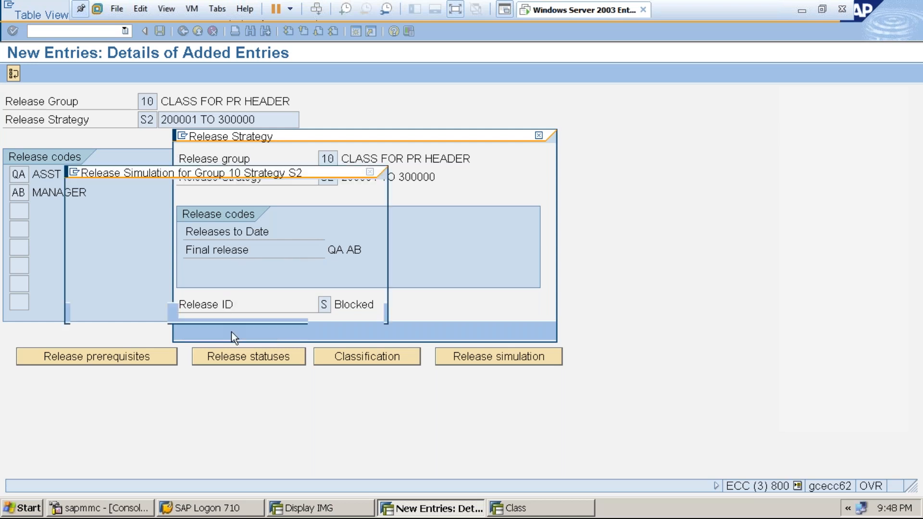
pyautogui.doubleClick(178, 213)
pyautogui.doubleClick(184, 232)
pyautogui.click(370, 171)
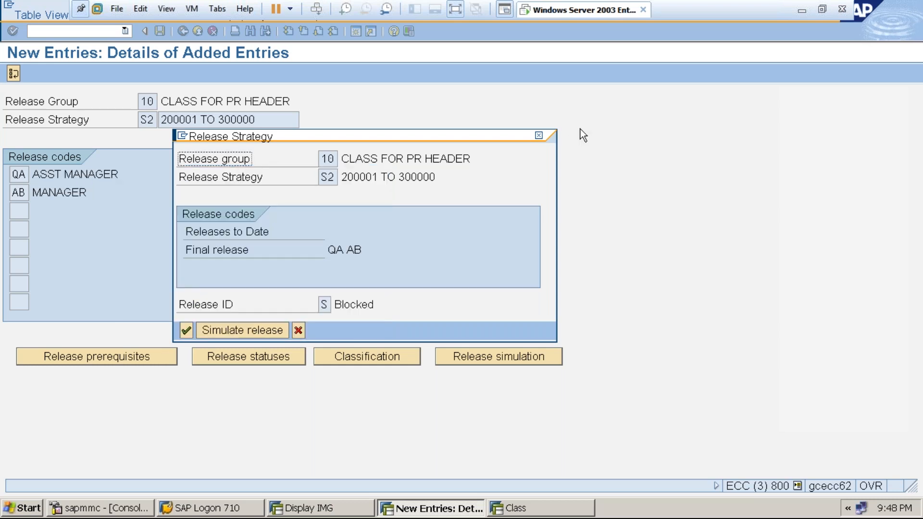
pyautogui.click(539, 135)
pyautogui.click(161, 31)
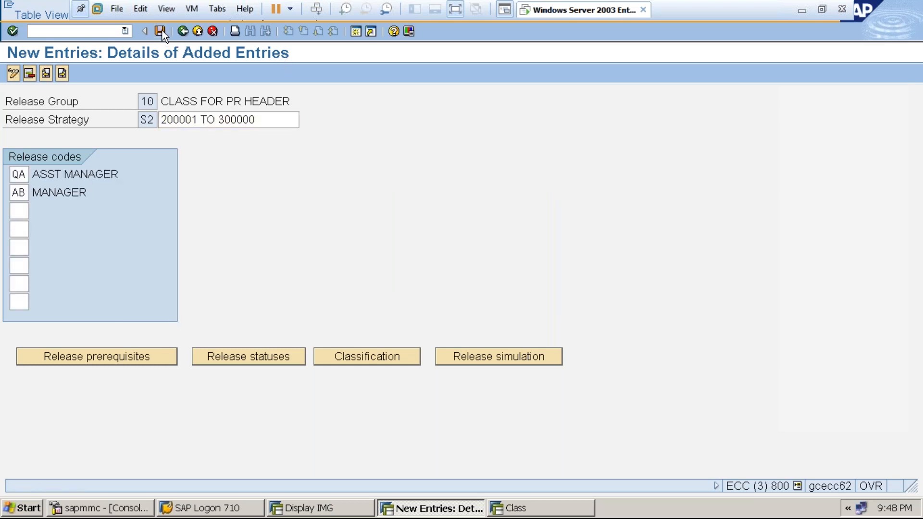
pyautogui.click(183, 31)
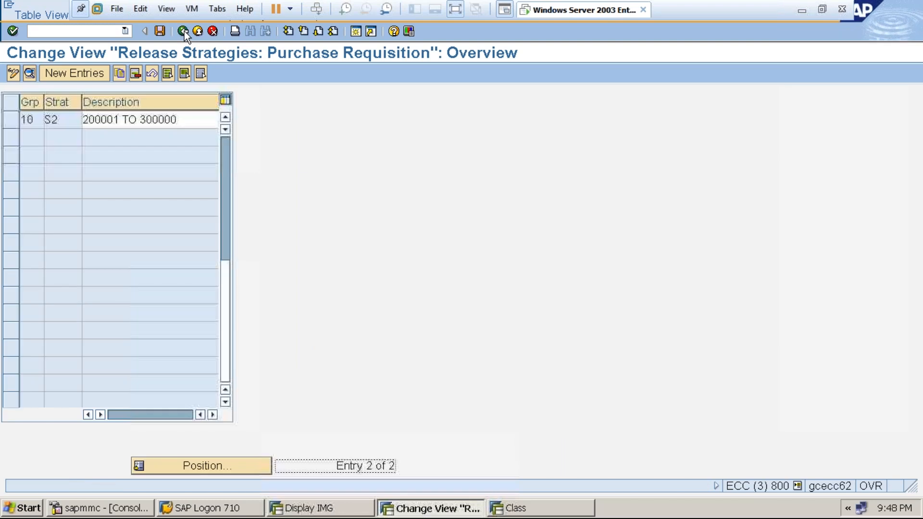
# Create a new release strategy S3 in release group 10 with the description "> 300001"
pyautogui.click(74, 75)
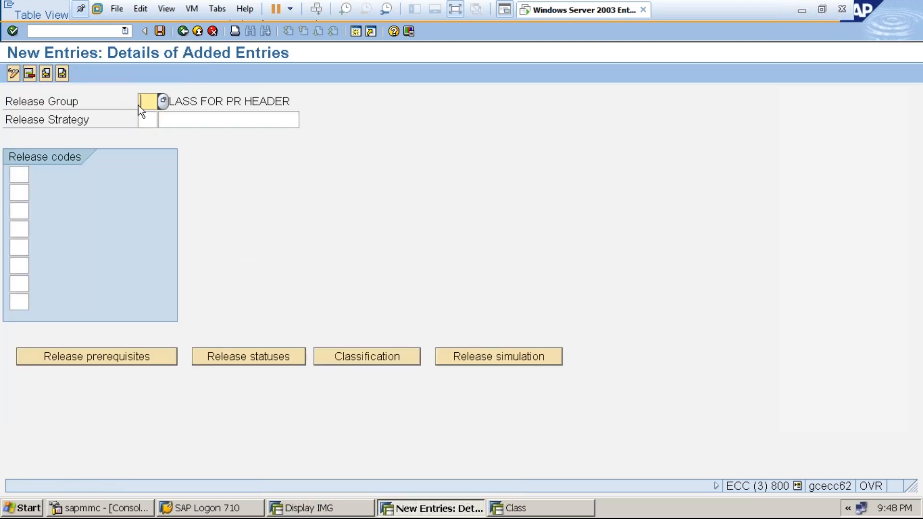
pyautogui.write('10')
pyautogui.click(153, 120)
pyautogui.write('S')
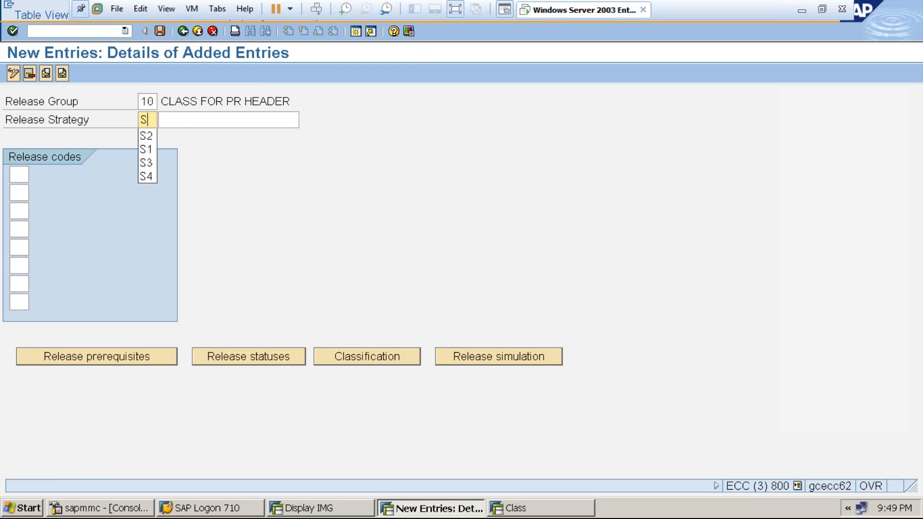
pyautogui.write('2')
pyautogui.click(181, 121)
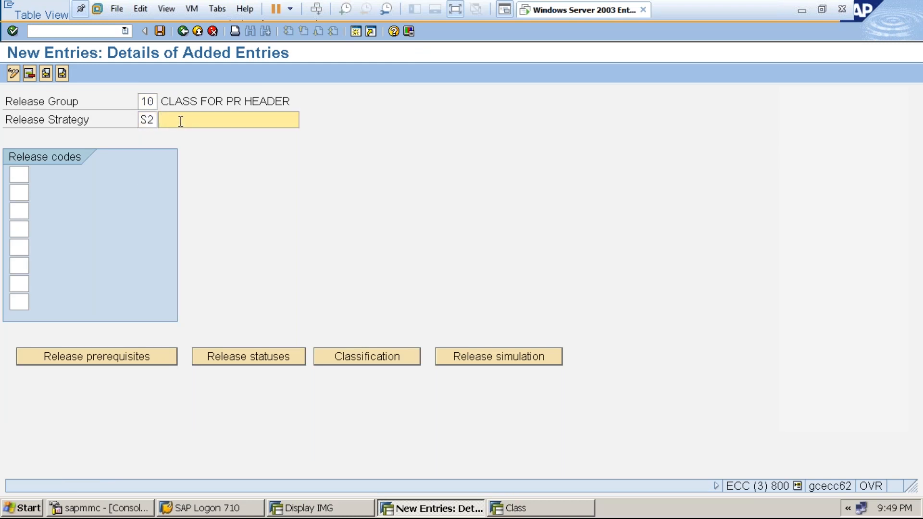
pyautogui.click(150, 120)
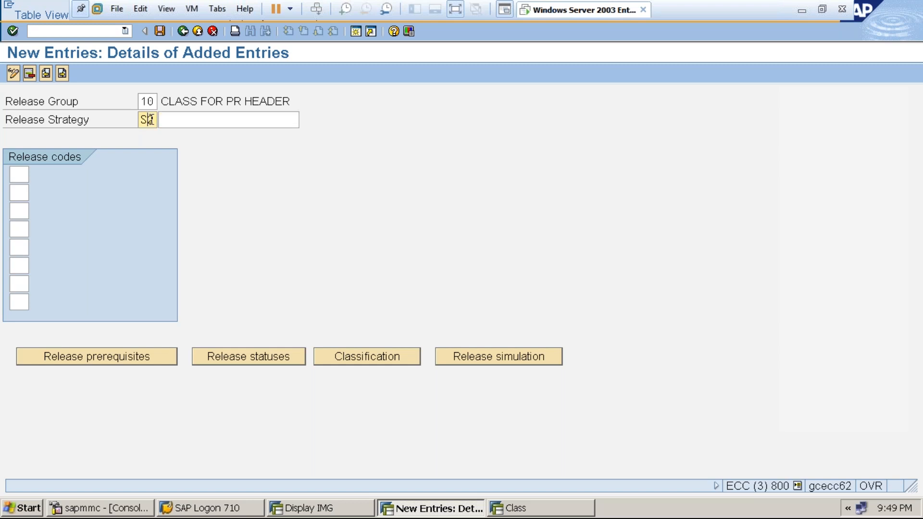
pyautogui.write('3')
pyautogui.click(170, 121)
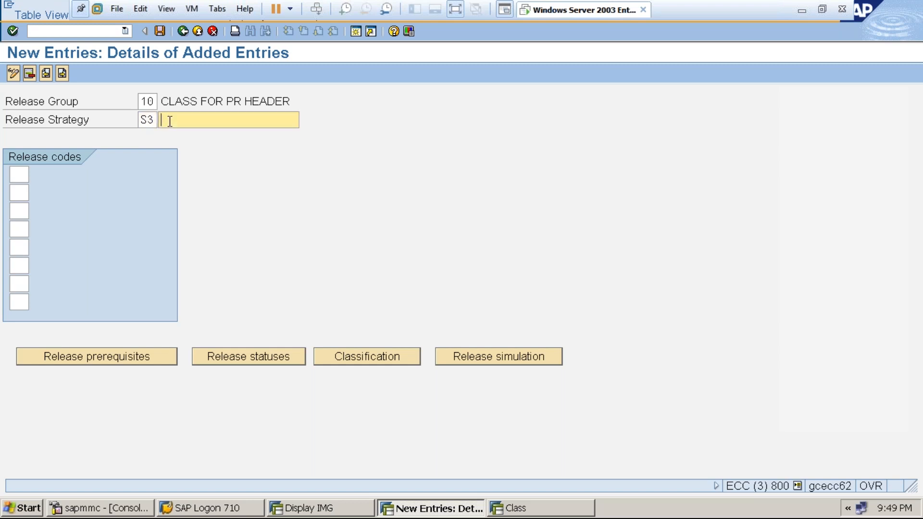
pyautogui.write('> 300001')
# Assign release codes QA, AB and QC to strategy S3
pyautogui.click(16, 175)
pyautogui.write('QA')
pyautogui.click(18, 191)
pyautogui.write('AB')
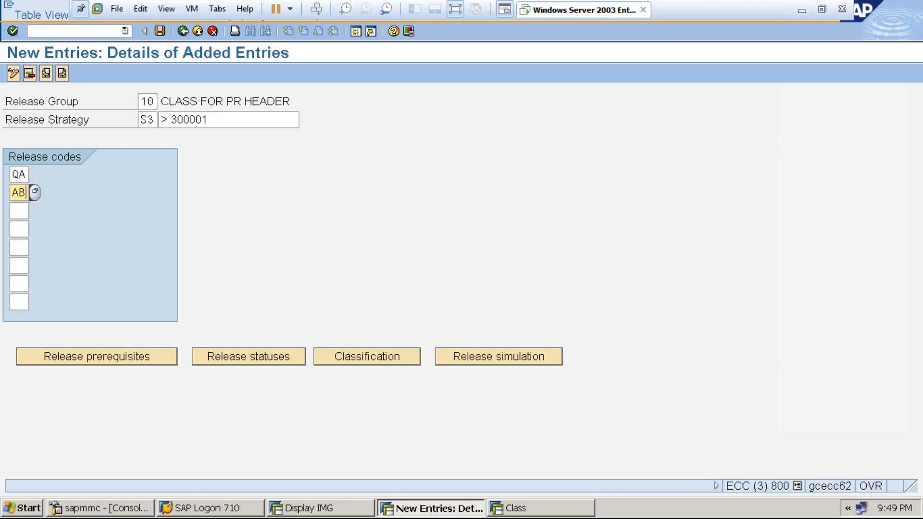
pyautogui.click(22, 209)
pyautogui.write('QC')
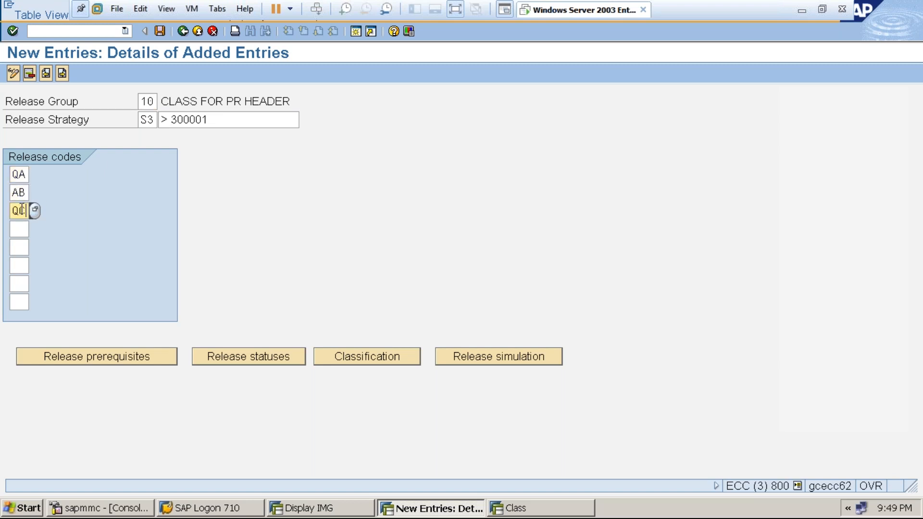
pyautogui.press('Return')
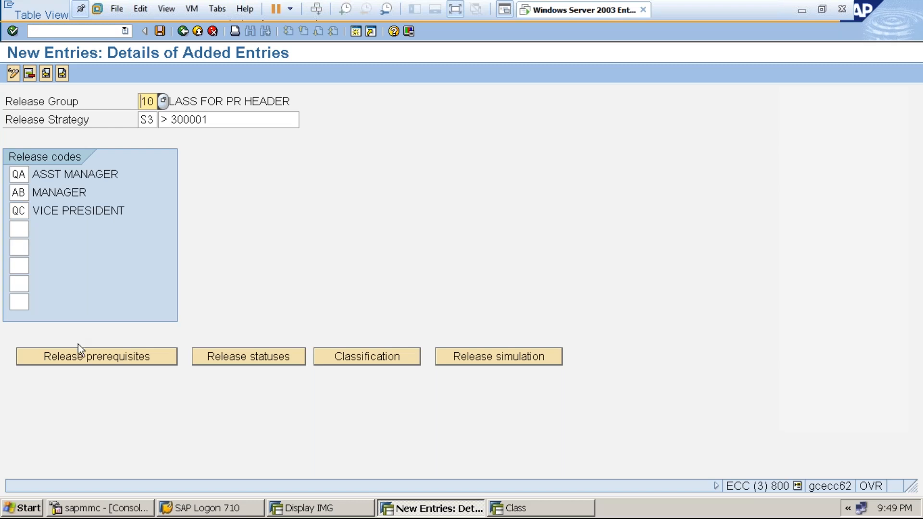
# Set the release prerequisites of strategy S3 so that AB requires QA, and QC requires both QA and AB
pyautogui.click(81, 355)
pyautogui.click(86, 239)
pyautogui.click(87, 259)
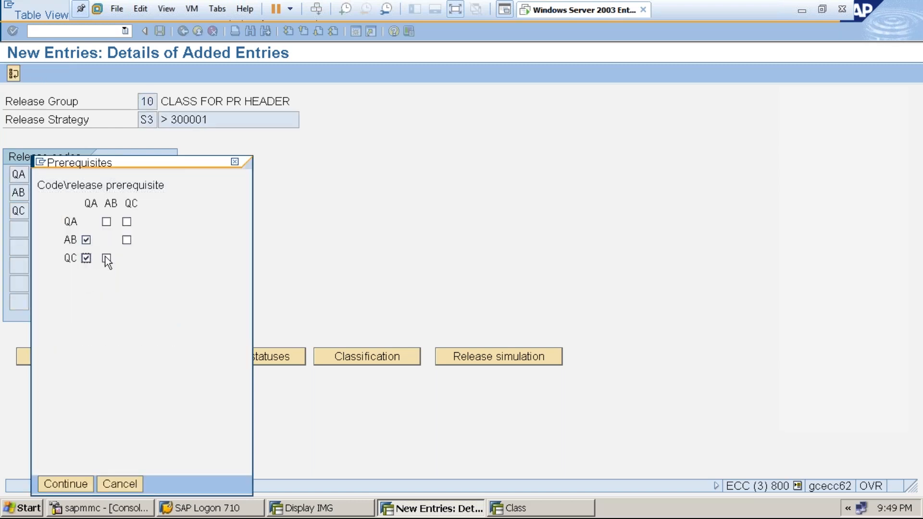
pyautogui.click(66, 485)
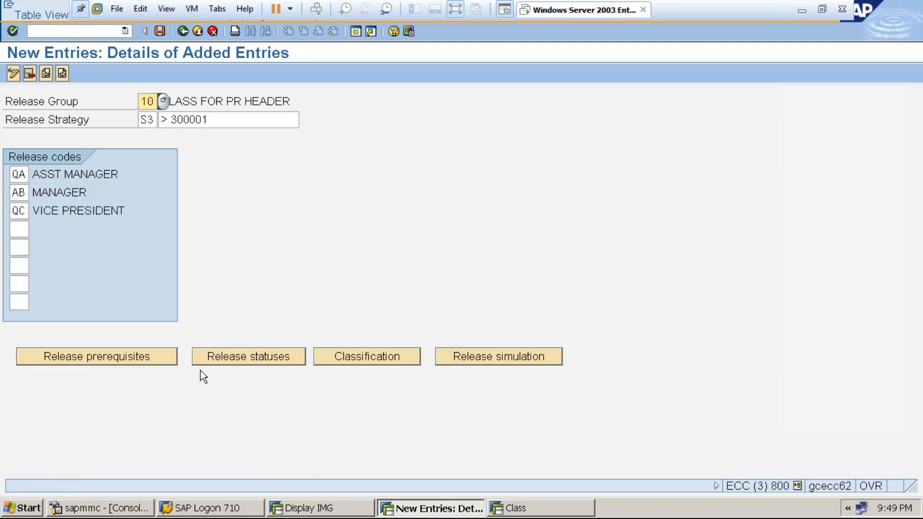
# Accept the proposed release statuses for strategy S3 and save the strategy
pyautogui.click(235, 357)
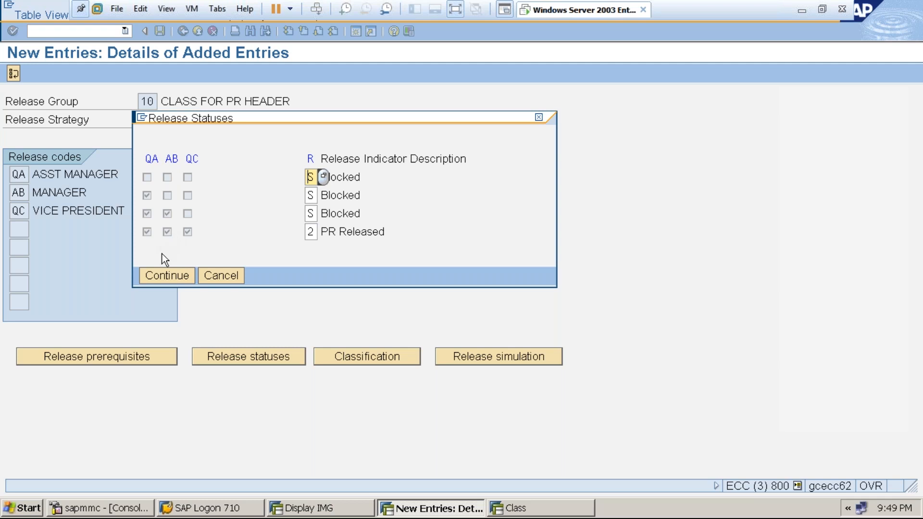
pyautogui.click(175, 270)
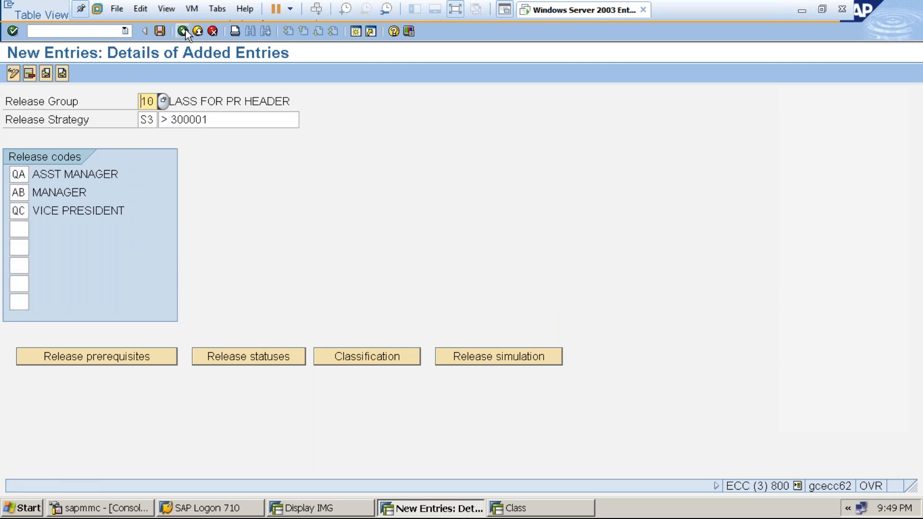
pyautogui.click(159, 31)
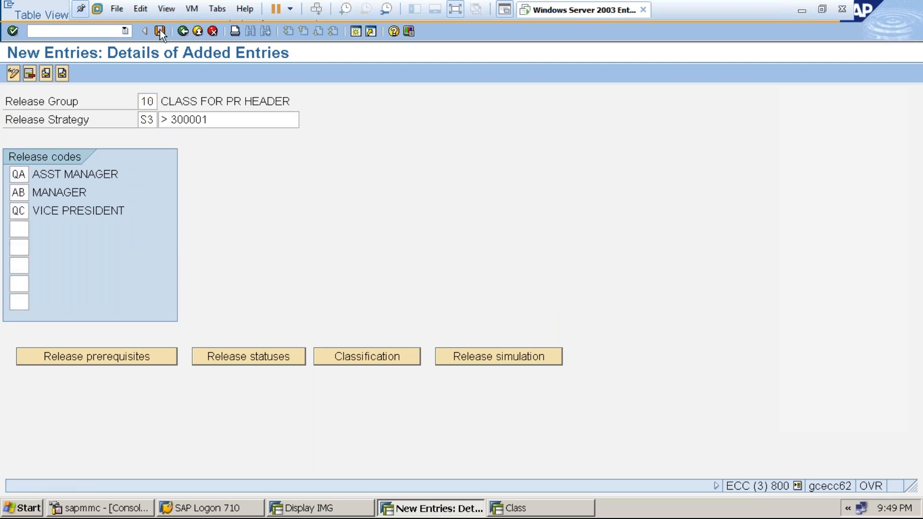
# Classify strategy S3 with > 300001.00 INR as the total requisition value and return to its details
pyautogui.click(342, 357)
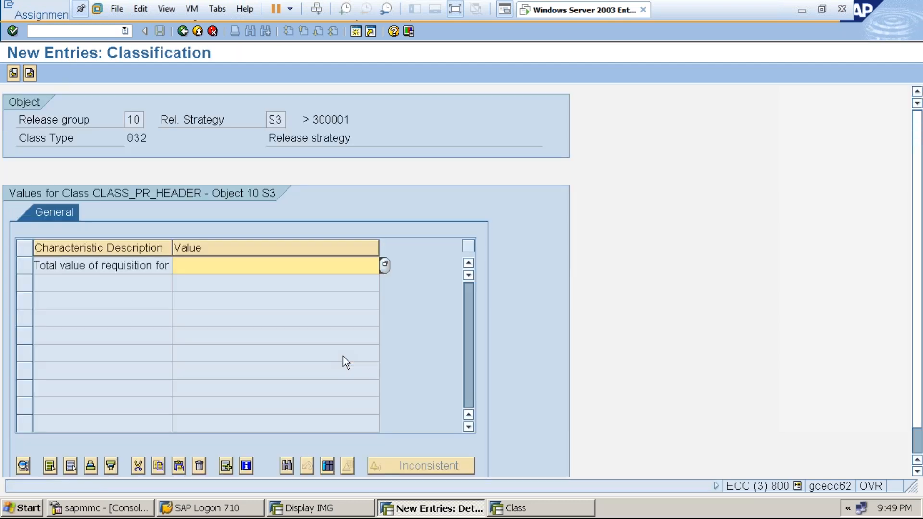
pyautogui.click(385, 268)
pyautogui.click(43, 311)
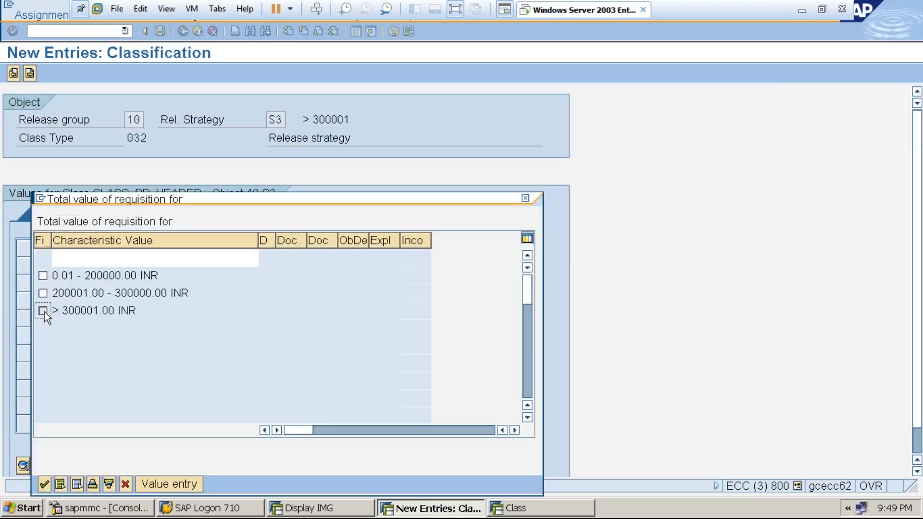
pyautogui.click(44, 483)
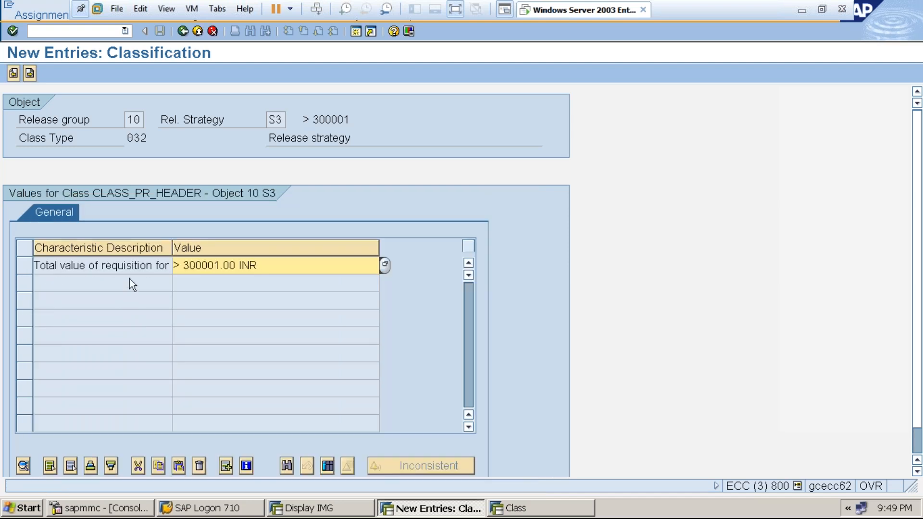
pyautogui.click(31, 73)
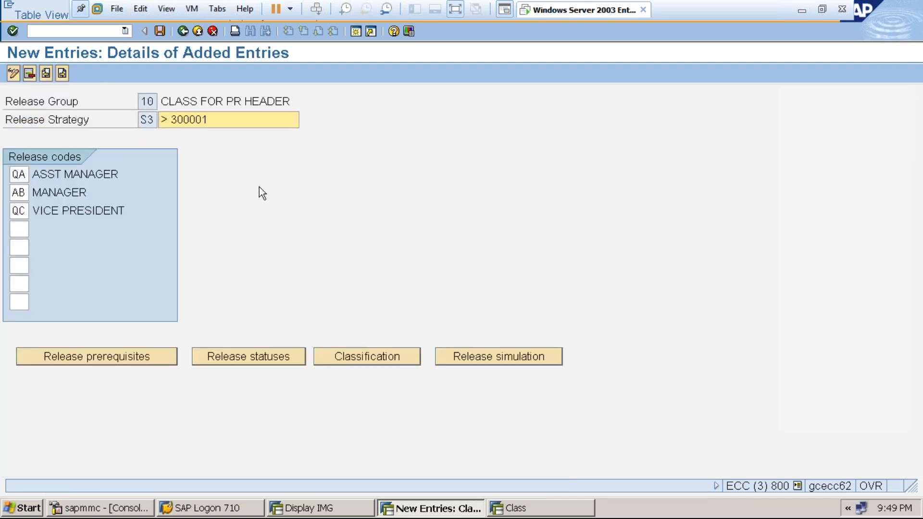
# Simulate the release of strategy S3 with codes QA, AB and QC, and close the simulation
pyautogui.click(492, 357)
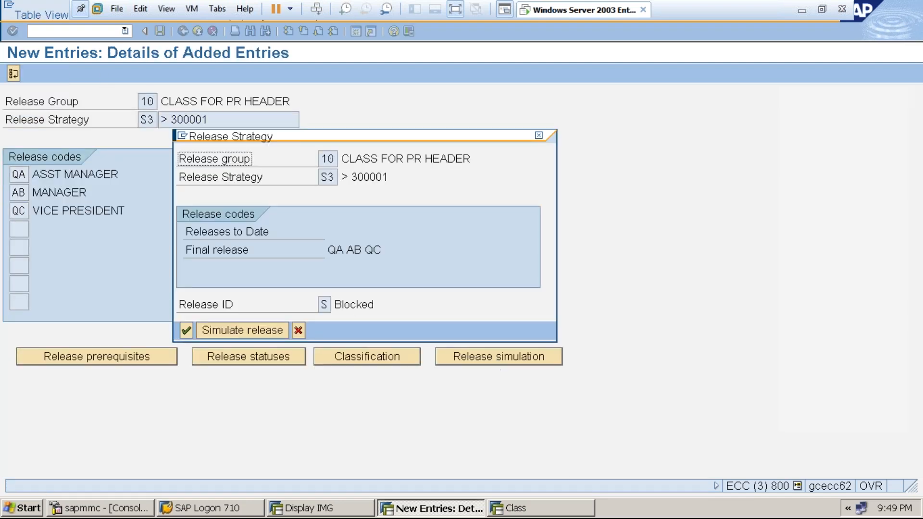
pyautogui.click(241, 329)
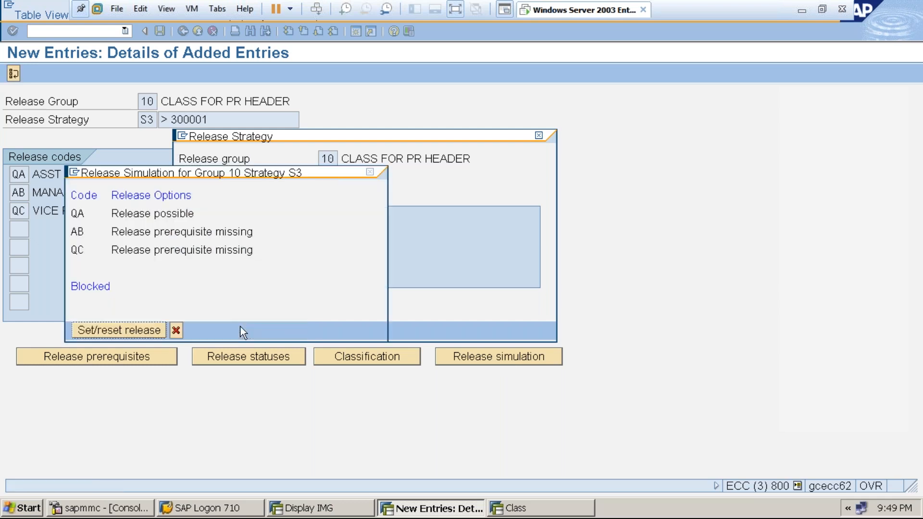
pyautogui.doubleClick(179, 216)
pyautogui.doubleClick(175, 233)
pyautogui.doubleClick(176, 250)
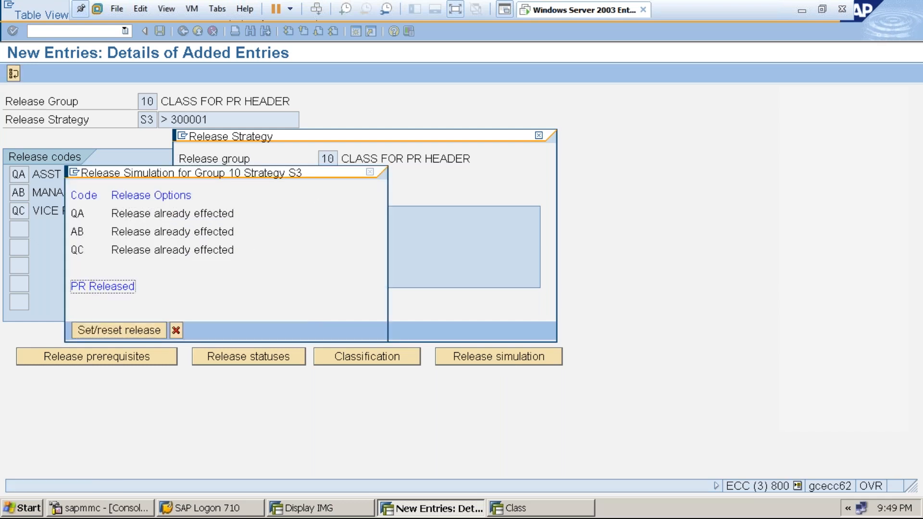
pyautogui.click(371, 172)
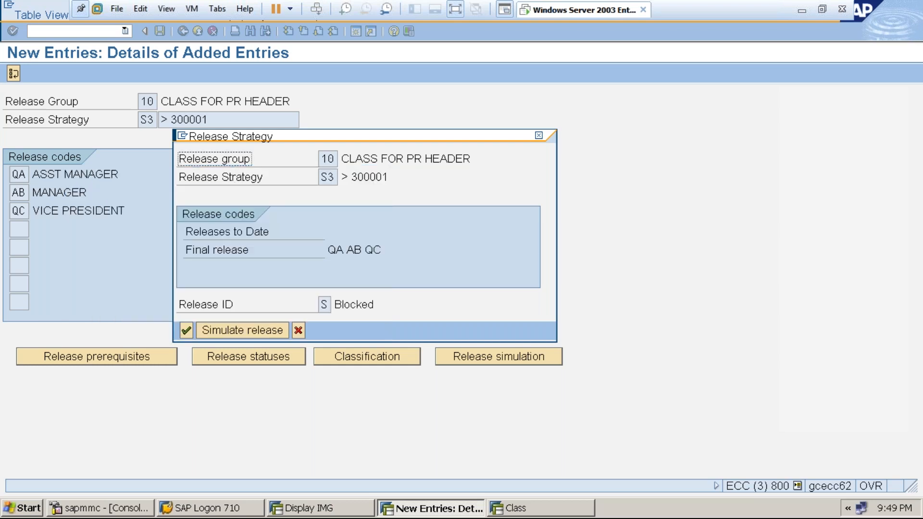
pyautogui.click(539, 136)
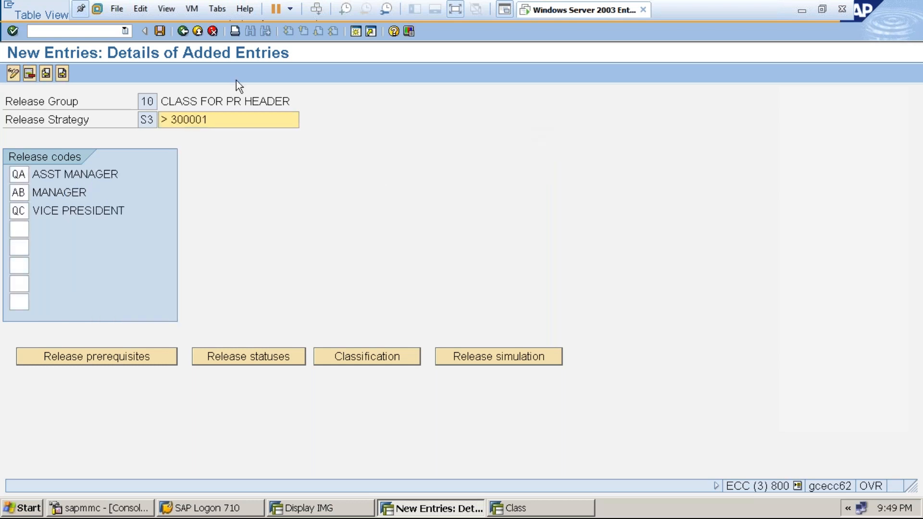
# Save strategy S3 and leave customizing for the SAP Easy Access screen
pyautogui.click(160, 29)
pyautogui.click(182, 32)
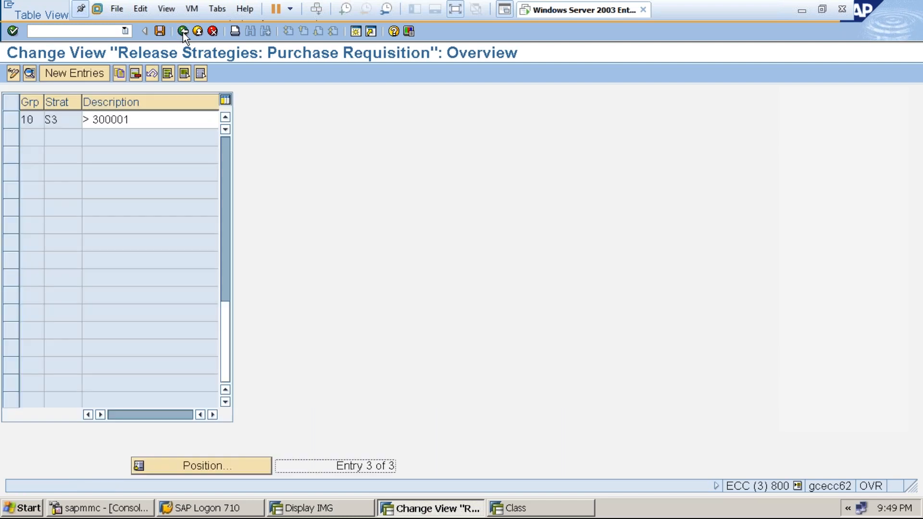
pyautogui.click(183, 31)
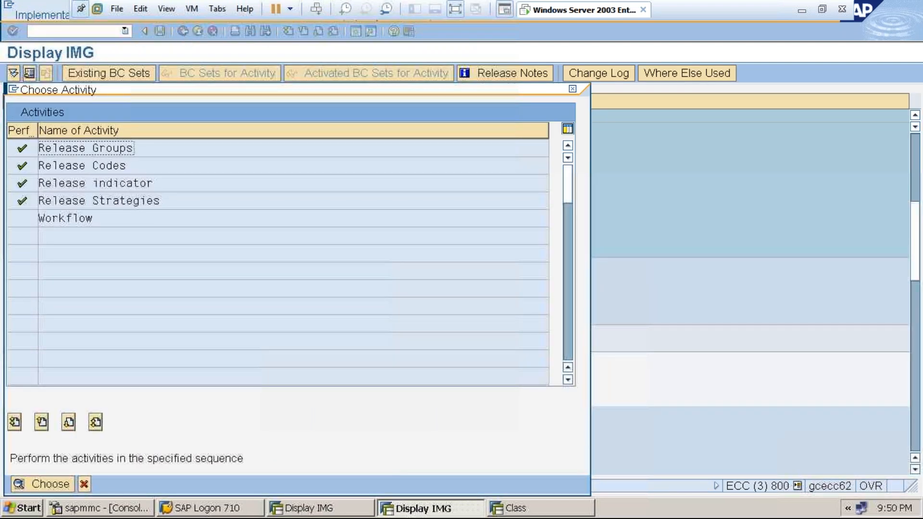
pyautogui.click(575, 90)
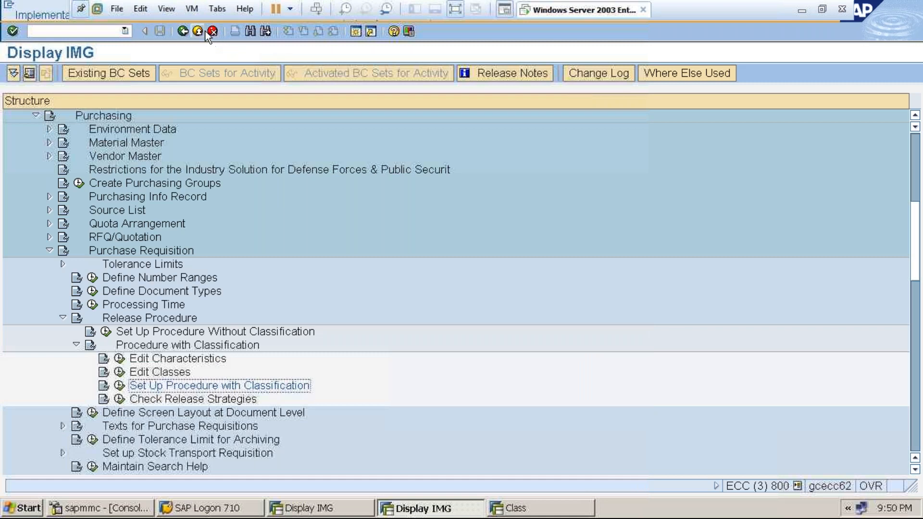
pyautogui.click(203, 31)
pyautogui.click(203, 31)
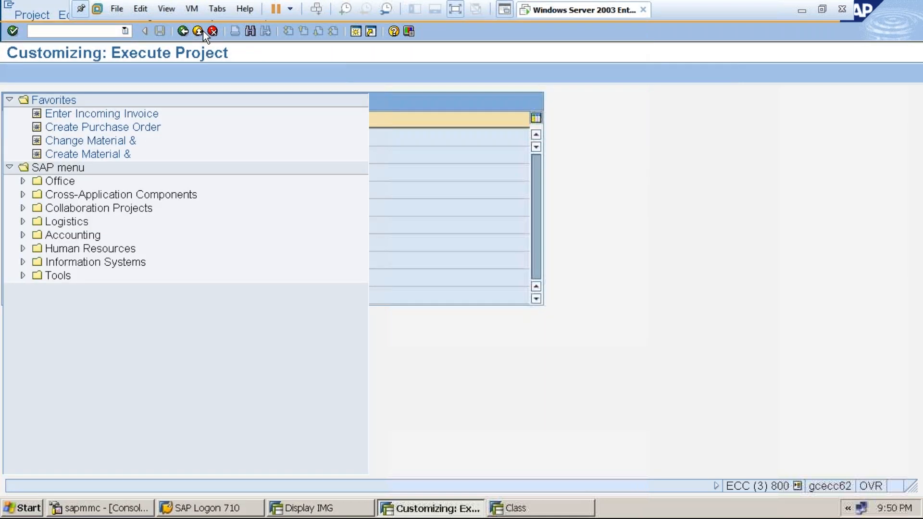
# Start the Create Purchase Requisition transaction and expand its item overview
pyautogui.click(90, 31)
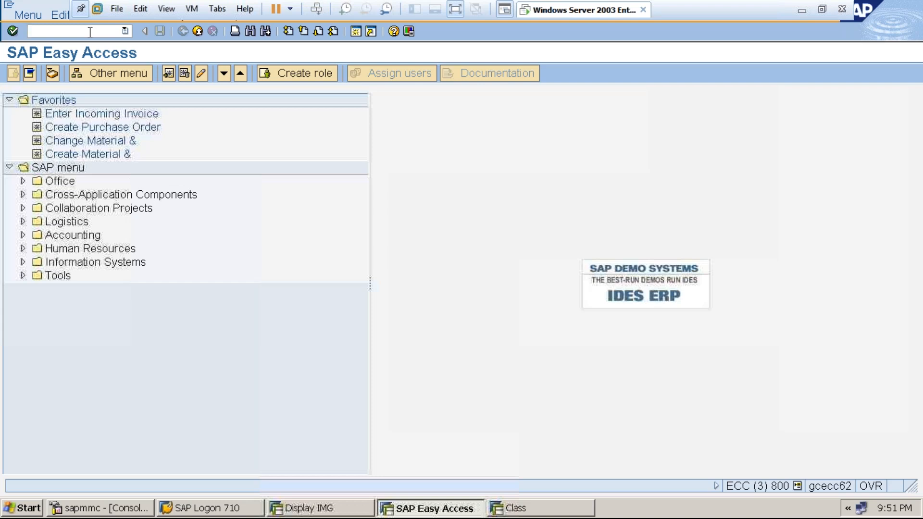
pyautogui.write('ME')
pyautogui.write('21N')
pyautogui.press('Return')
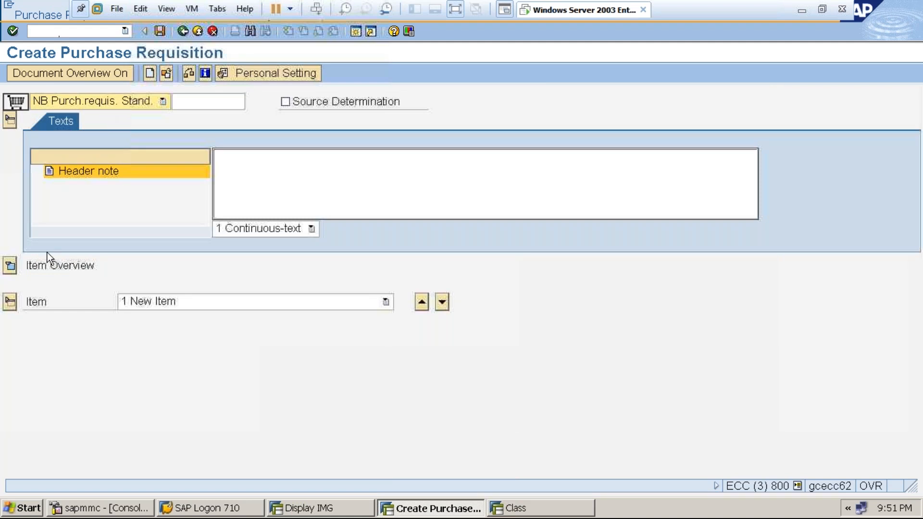
pyautogui.click(10, 266)
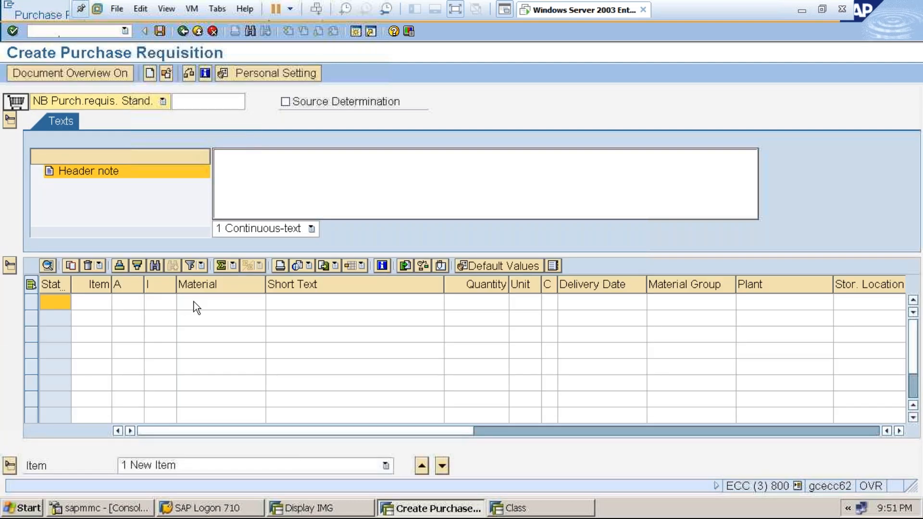
# Enter a first requisition item with quantity 1000, plant 2000 and storage location 0001
pyautogui.click(195, 306)
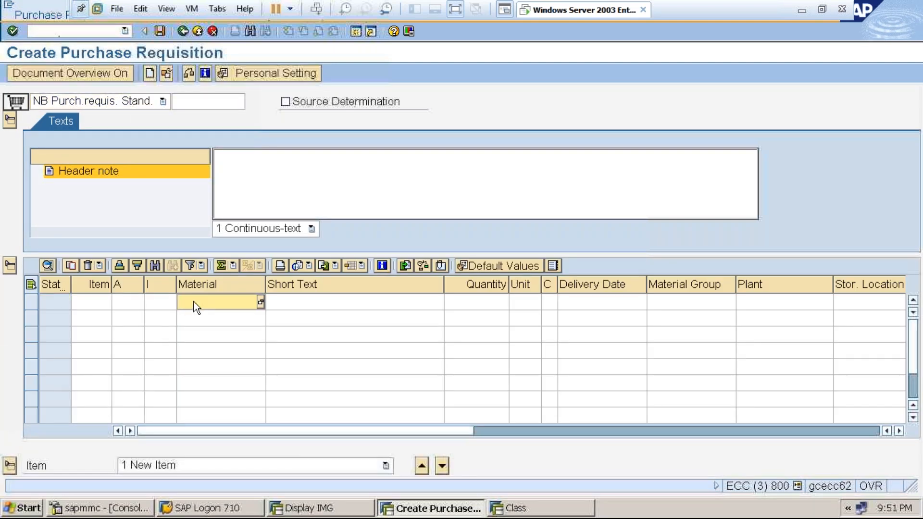
pyautogui.click(485, 304)
pyautogui.write('1000')
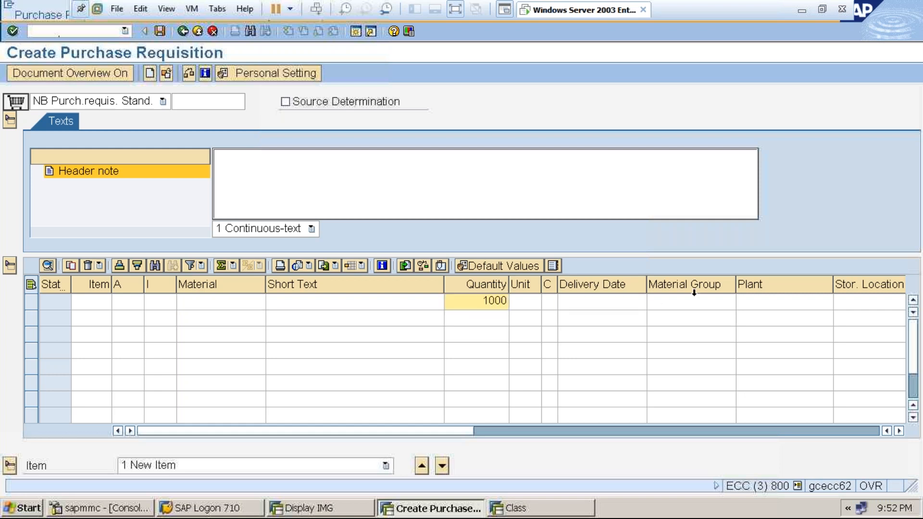
pyautogui.click(758, 305)
pyautogui.write('2000')
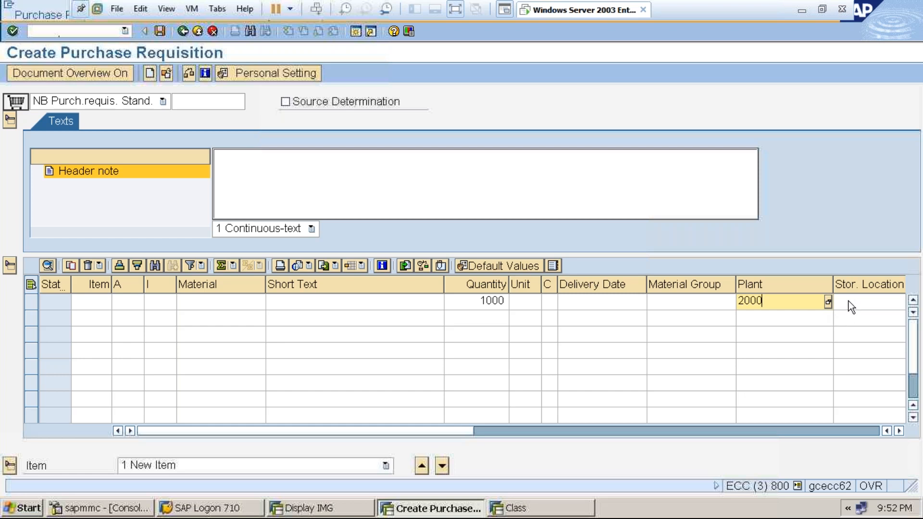
pyautogui.click(849, 301)
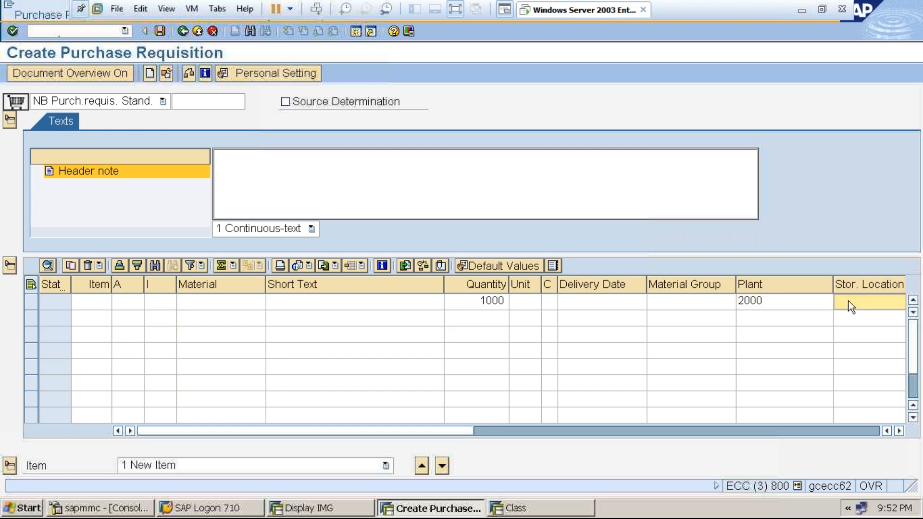
pyautogui.write('0001')
pyautogui.press('Return')
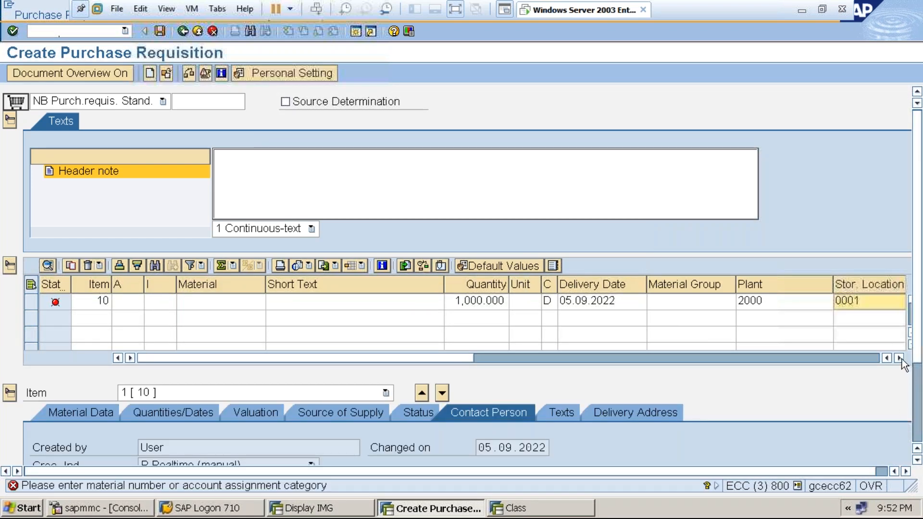
# Assign purchasing group 000 to the first requisition item
pyautogui.click(900, 359)
pyautogui.click(901, 359)
pyautogui.click(901, 359)
pyautogui.click(901, 359)
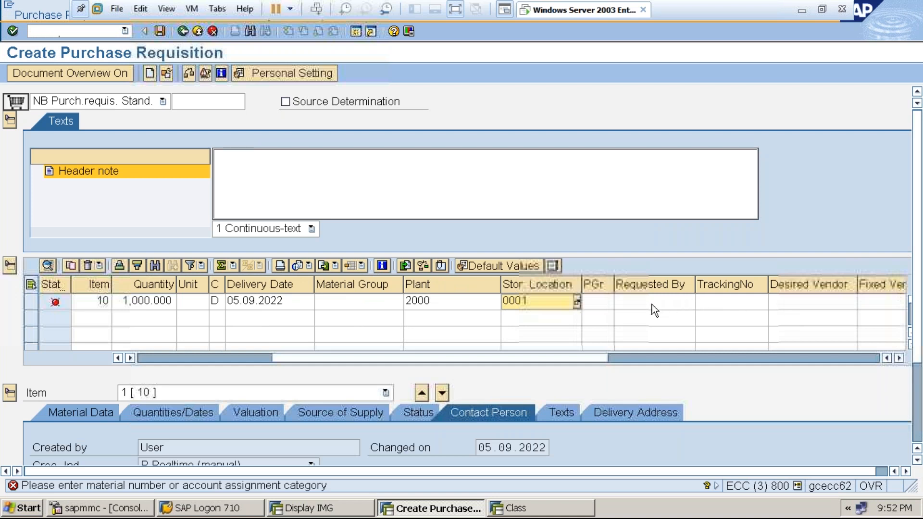
pyautogui.click(603, 304)
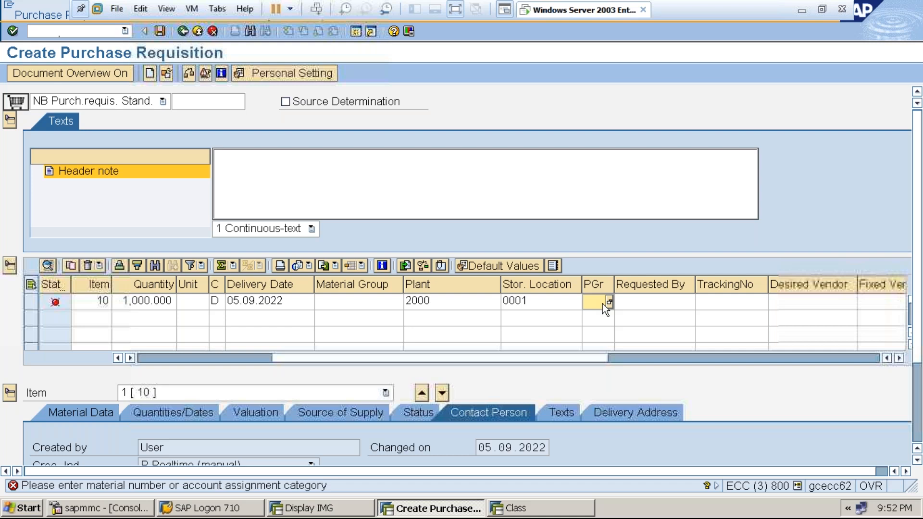
pyautogui.write('000')
# Look up the materials of plant 2000 and choose Acid, material 1547, for the first item
pyautogui.click(169, 356)
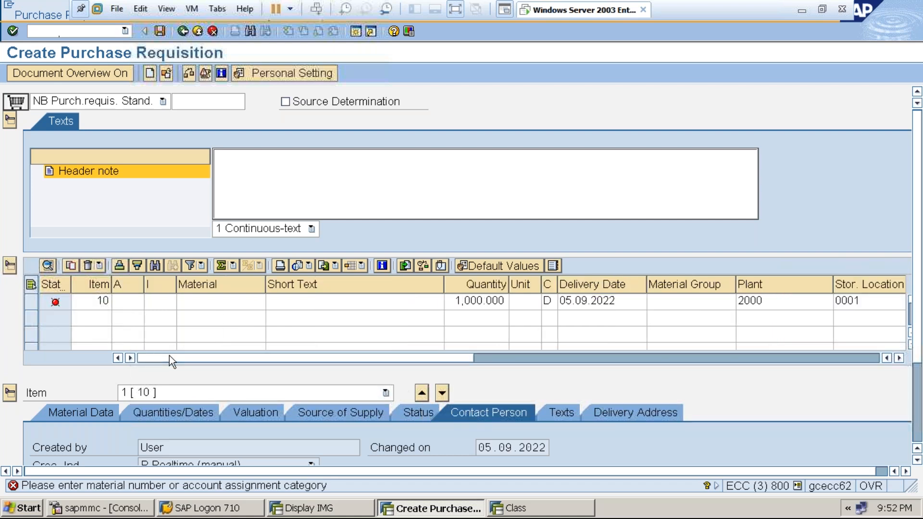
pyautogui.click(201, 299)
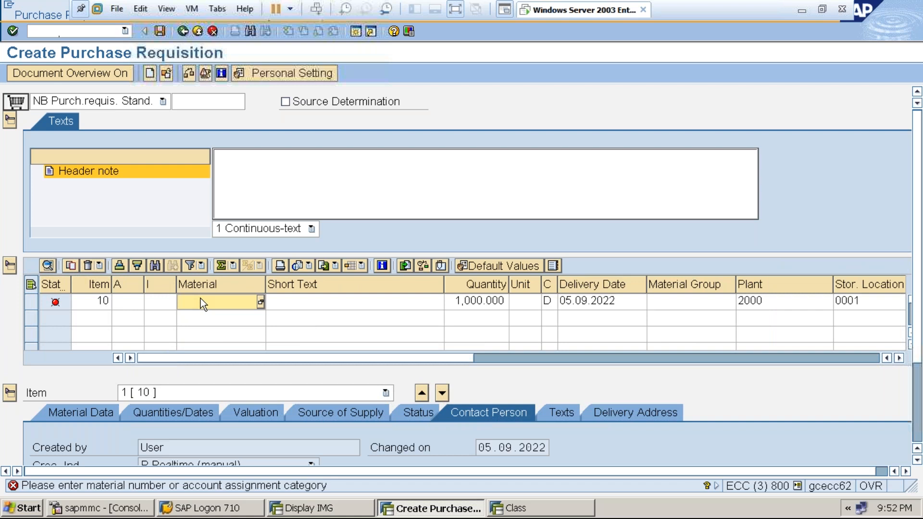
pyautogui.click(261, 302)
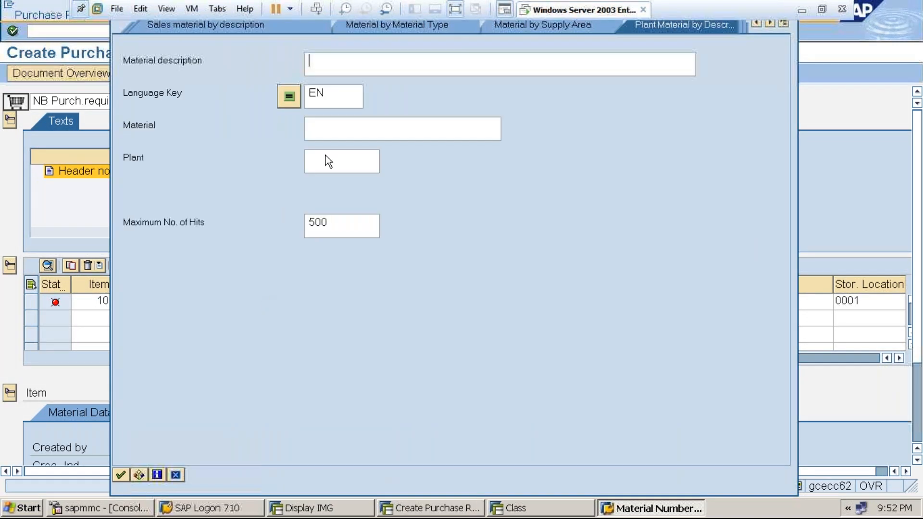
pyautogui.click(324, 159)
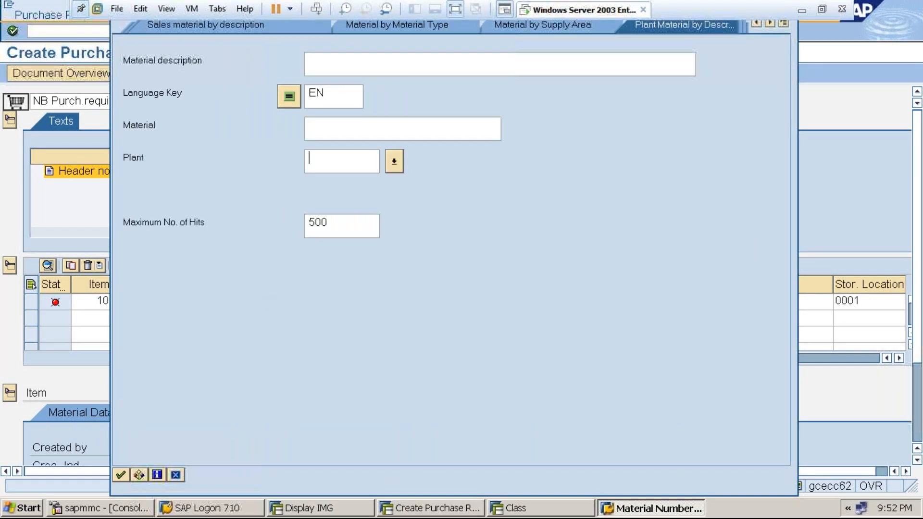
pyautogui.write('2000')
pyautogui.press('Return')
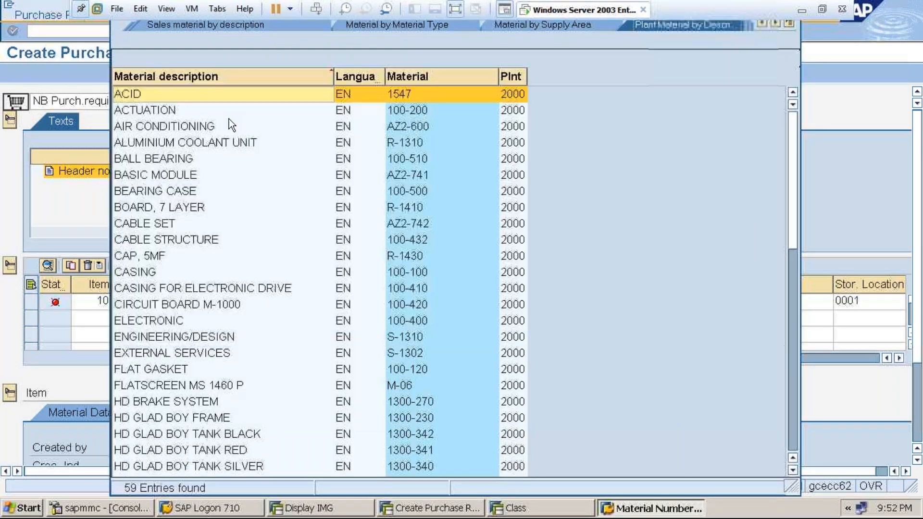
pyautogui.press('Return')
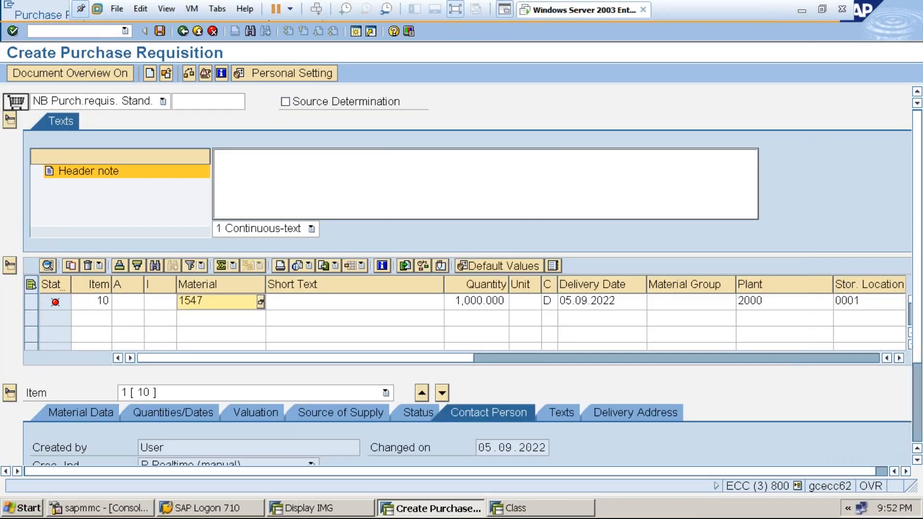
# Set the first item's valuation price to 1000 and its currency to INR
pyautogui.click(258, 412)
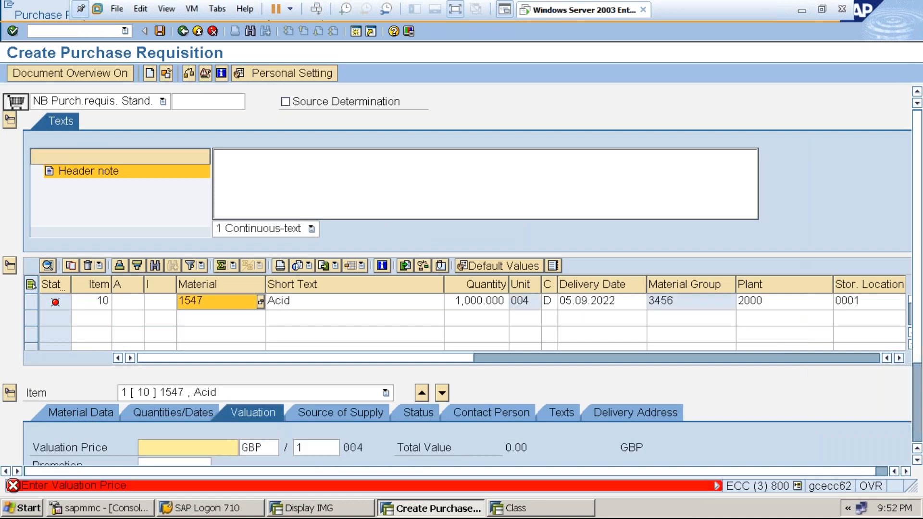
pyautogui.write('1000')
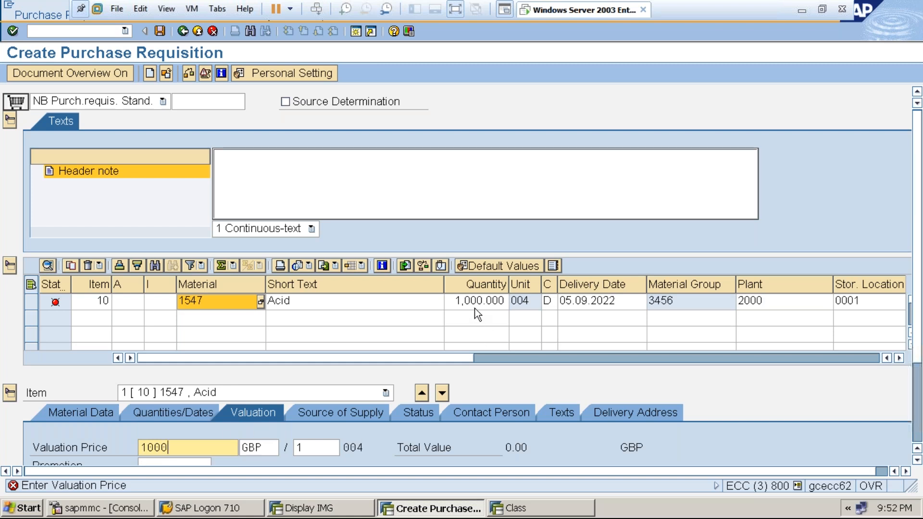
pyautogui.press('Return')
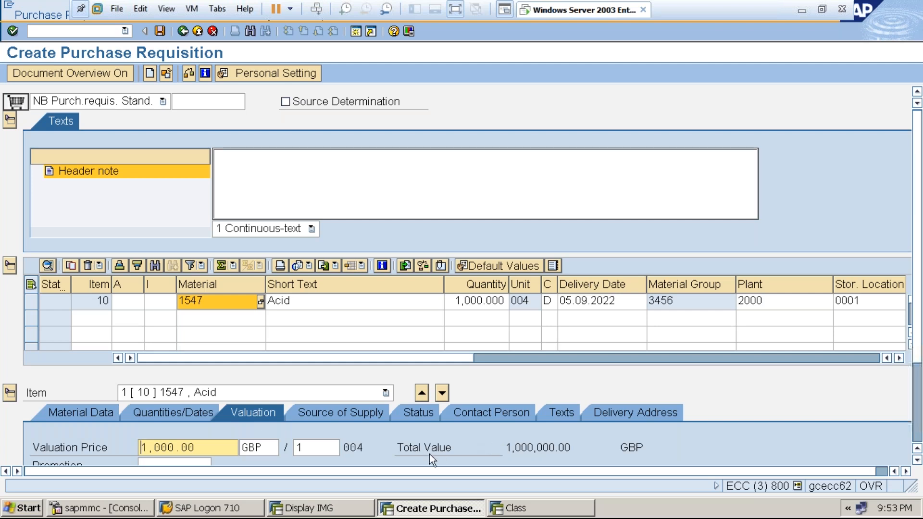
pyautogui.click(267, 446)
pyautogui.press('BackSpace')
pyautogui.press('BackSpace')
pyautogui.press('BackSpace')
pyautogui.write('INR')
pyautogui.press('Return')
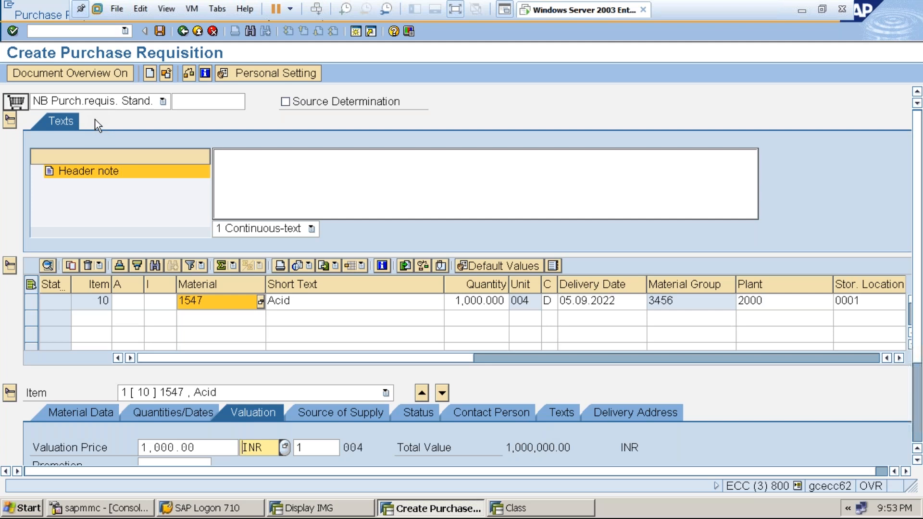
# Check the requisition and display its header release strategy
pyautogui.click(189, 76)
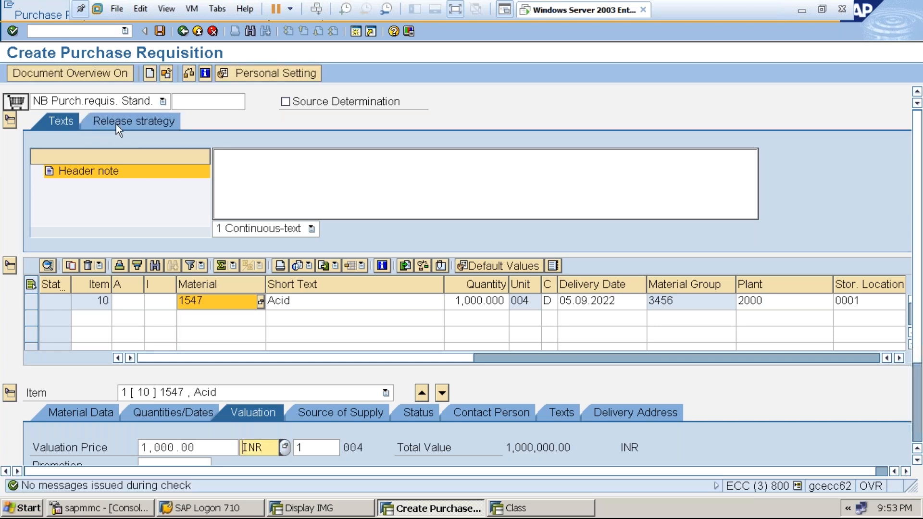
pyautogui.click(116, 124)
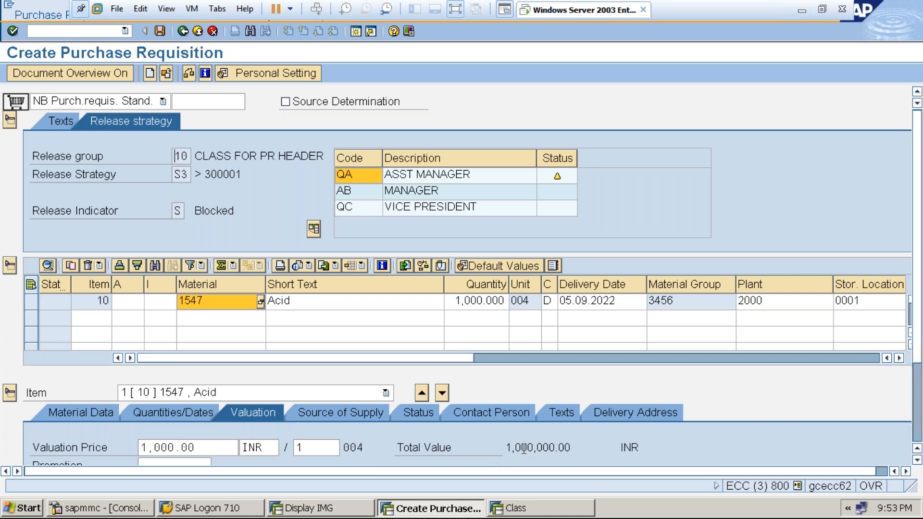
# Lower the first item's valuation price to 10 INR and check the requisition to redetermine its release strategy
pyautogui.click(212, 449)
pyautogui.press('BackSpace')
pyautogui.press('BackSpace')
pyautogui.press('BackSpace')
pyautogui.press('BackSpace')
pyautogui.press('BackSpace')
pyautogui.press('BackSpace')
pyautogui.press('BackSpace')
pyautogui.press('BackSpace')
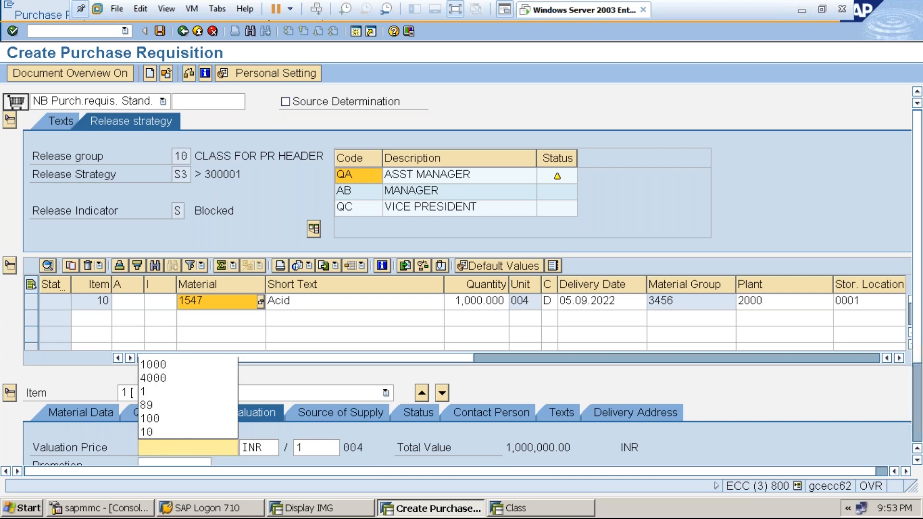
pyautogui.write('10')
pyautogui.press('Return')
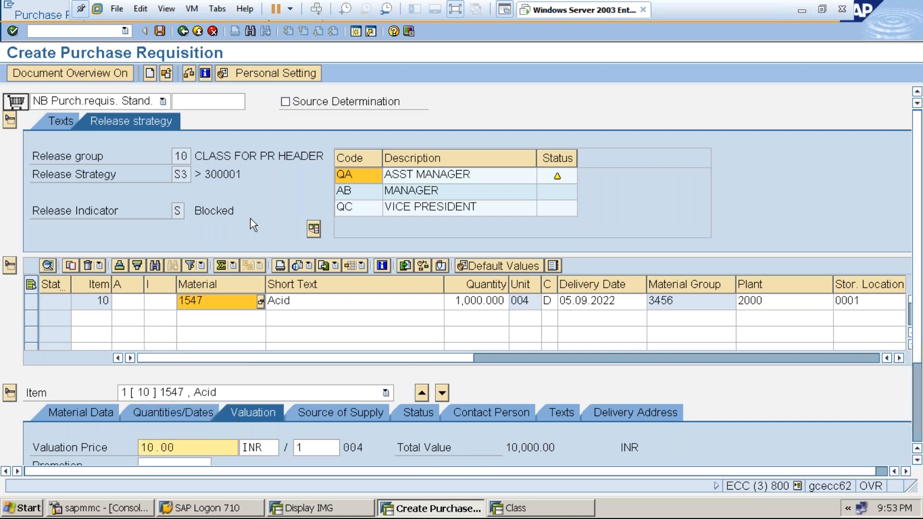
pyautogui.click(188, 72)
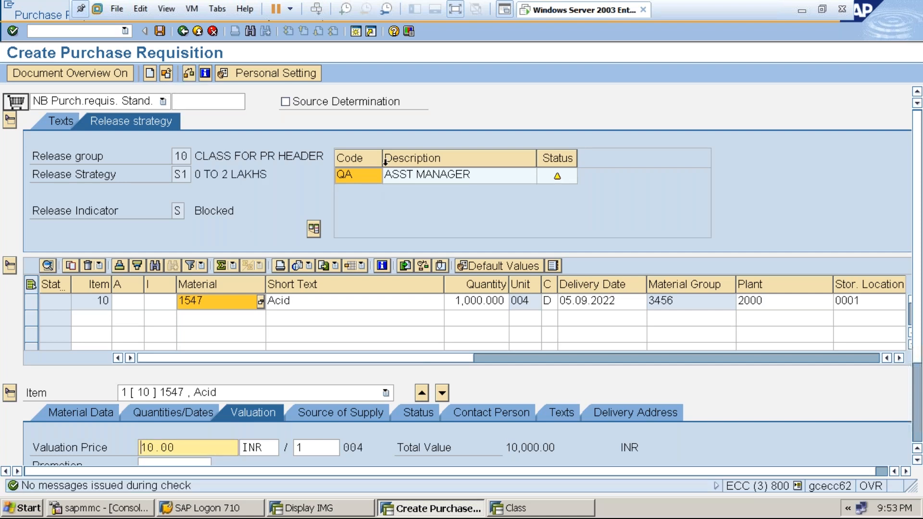
# Add a second item for material 1547 with quantity 2000, plant 2000 and storage location 0001
pyautogui.click(189, 318)
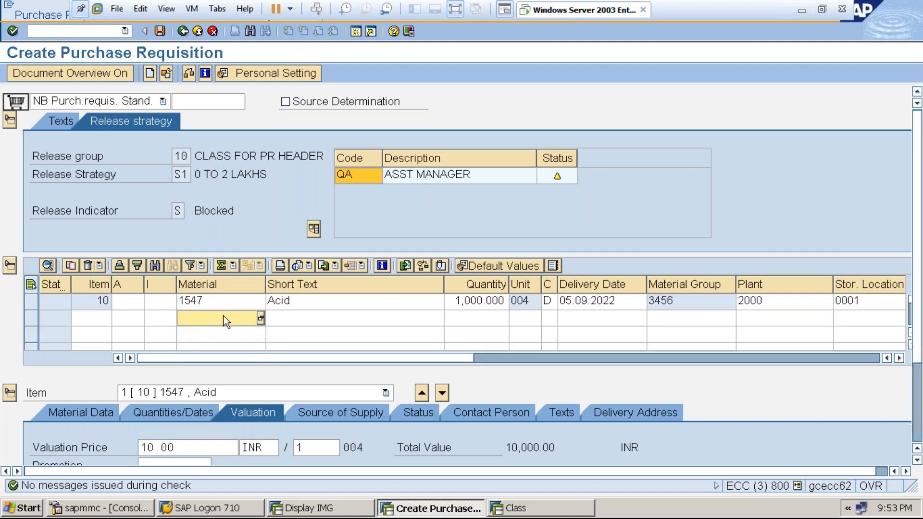
pyautogui.write('1547')
pyautogui.click(477, 322)
pyautogui.write('2000')
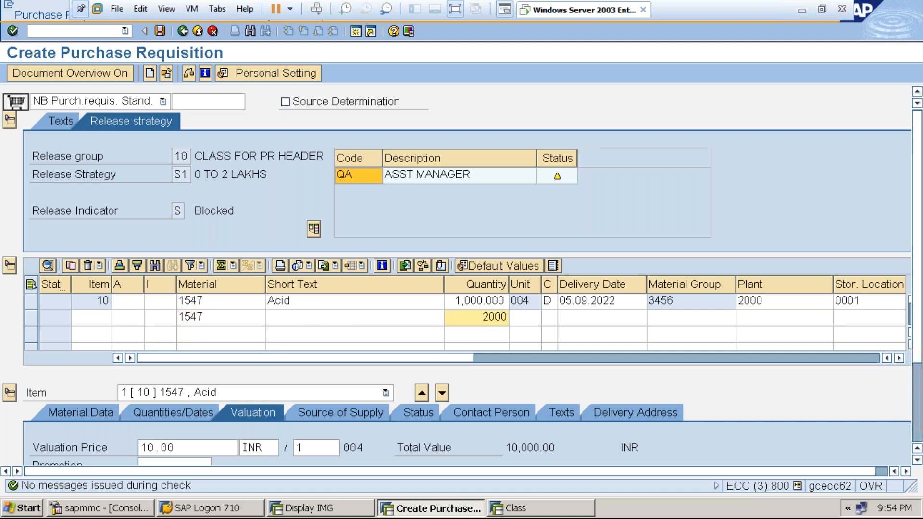
pyautogui.click(752, 317)
pyautogui.write('2000')
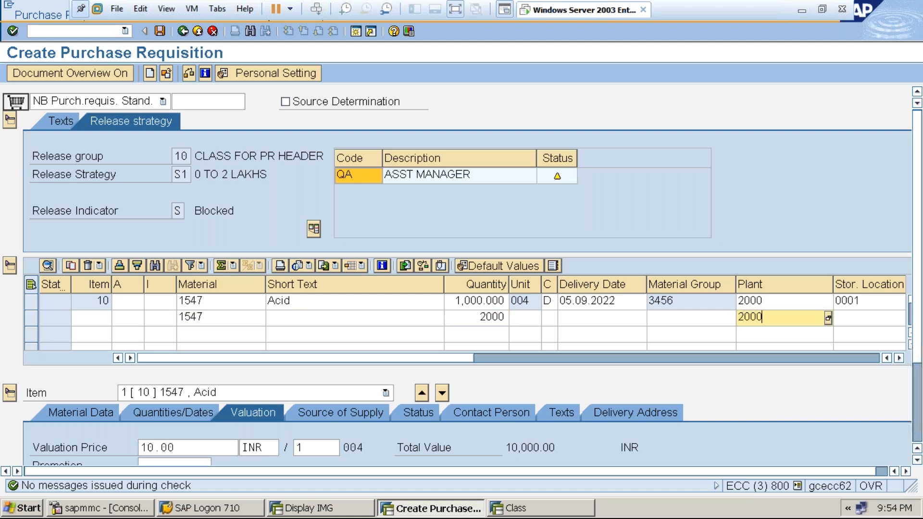
pyautogui.click(854, 316)
pyautogui.write('0001')
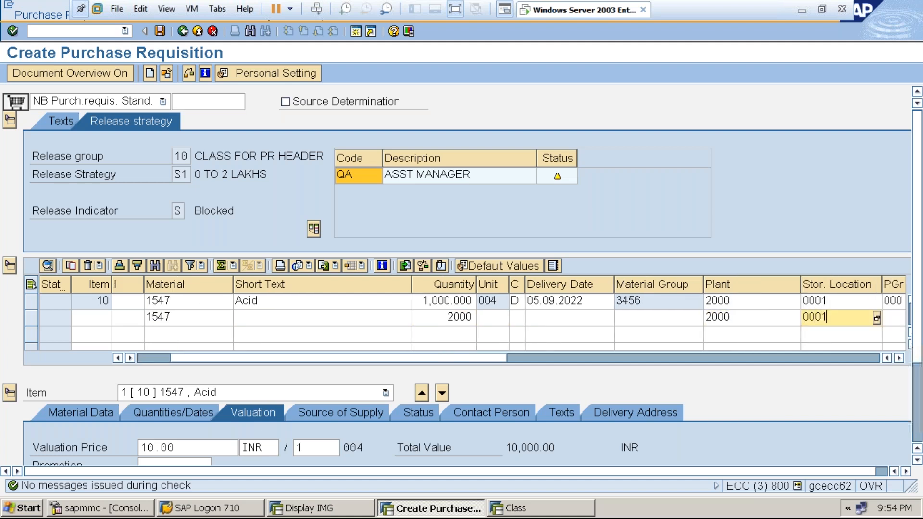
pyautogui.press('Return')
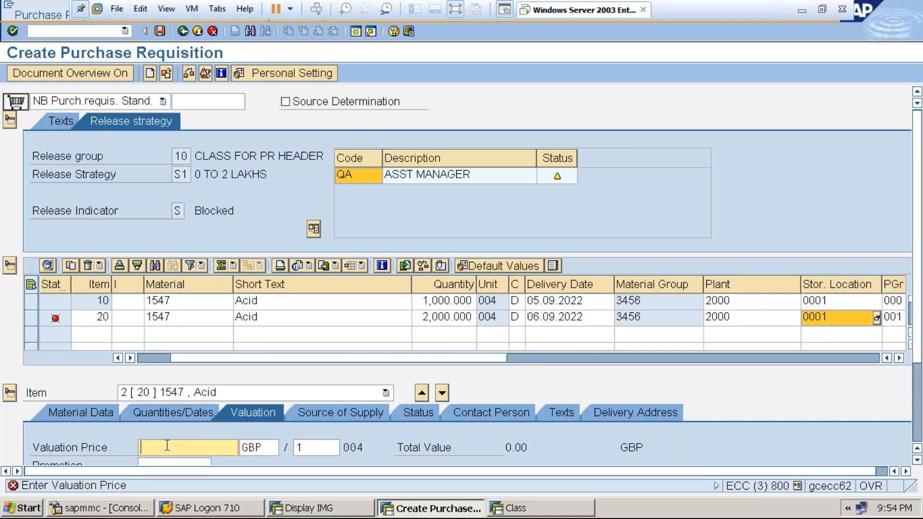
# Set the second item's valuation price to 5000, view the first item's valuation and recheck the requisition
pyautogui.write('5000')
pyautogui.press('Return')
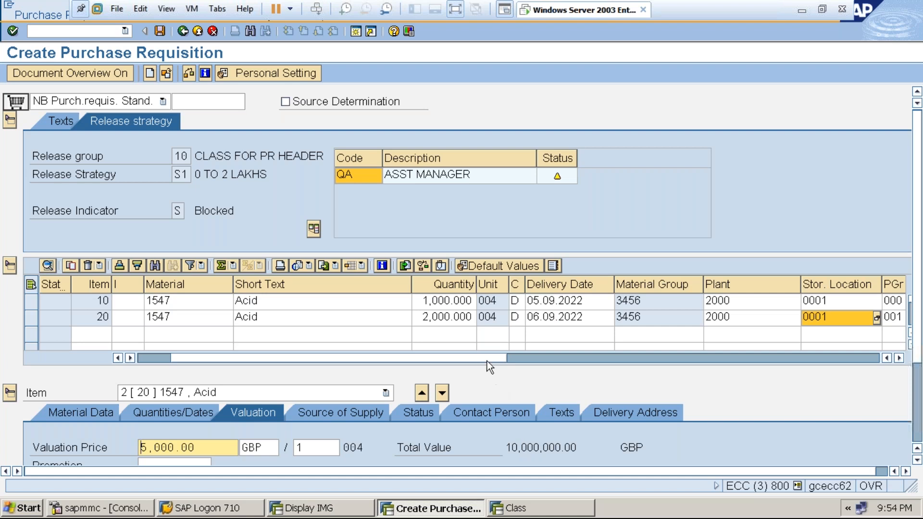
pyautogui.click(422, 394)
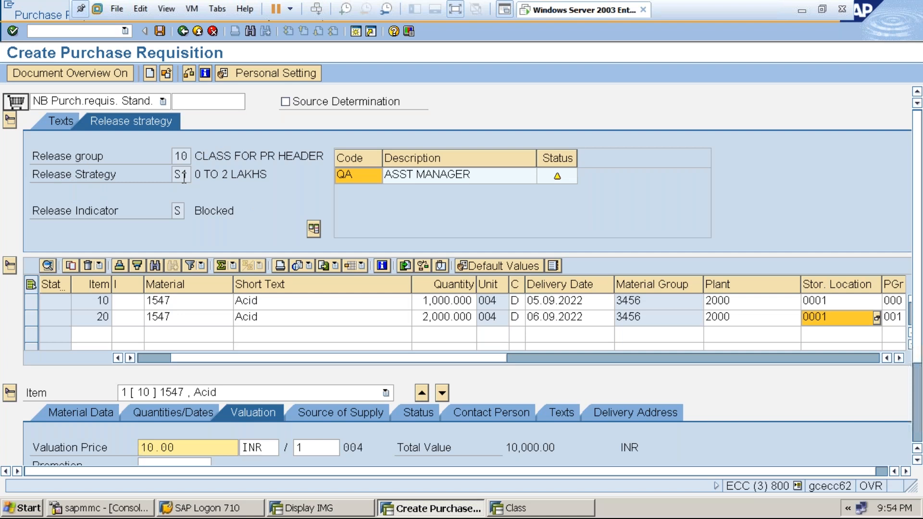
pyautogui.click(189, 72)
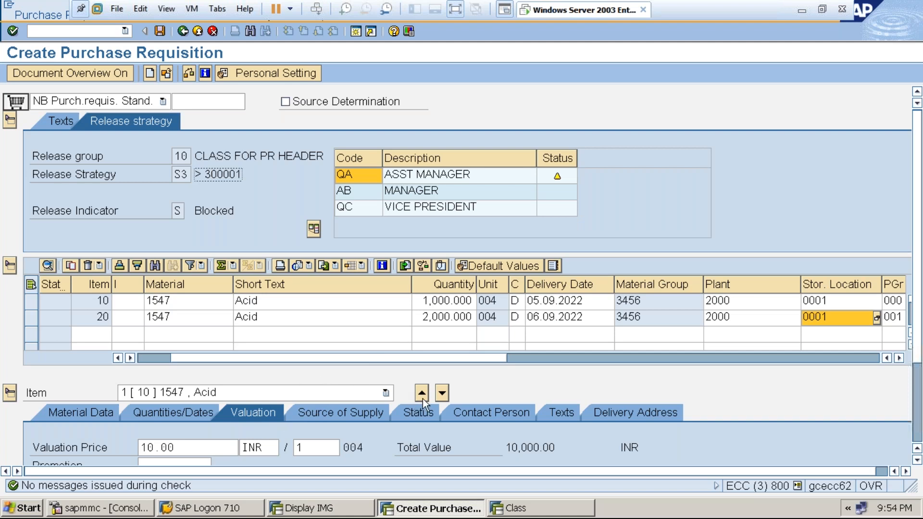
# Return to the second item's valuation and set its price to 1000
pyautogui.click(442, 393)
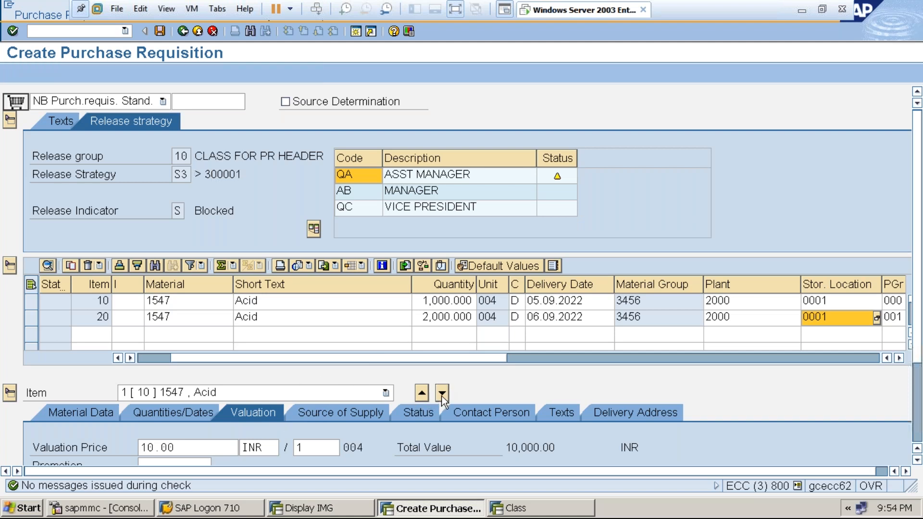
pyautogui.click(201, 442)
pyautogui.press('BackSpace')
pyautogui.press('BackSpace')
pyautogui.press('BackSpace')
pyautogui.press('BackSpace')
pyautogui.press('BackSpace')
pyautogui.press('BackSpace')
pyautogui.press('BackSpace')
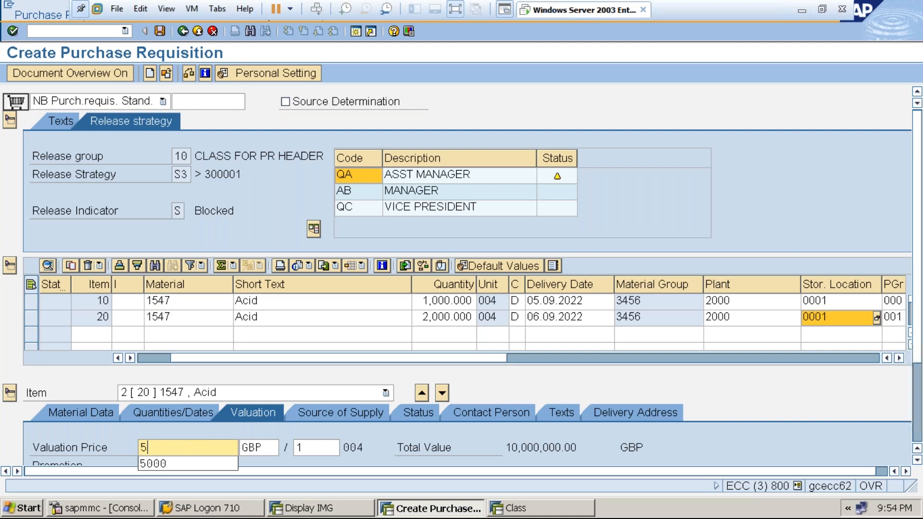
pyautogui.press('BackSpace')
pyautogui.write('1000')
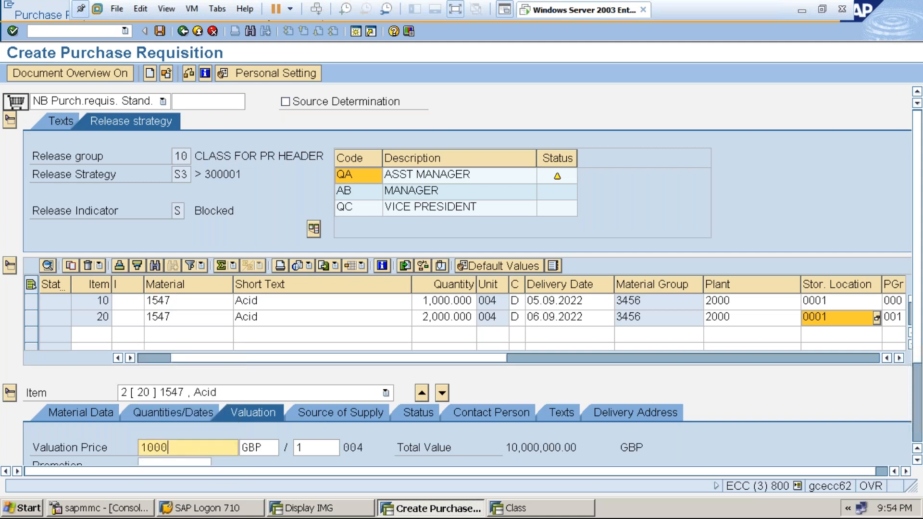
pyautogui.press('Return')
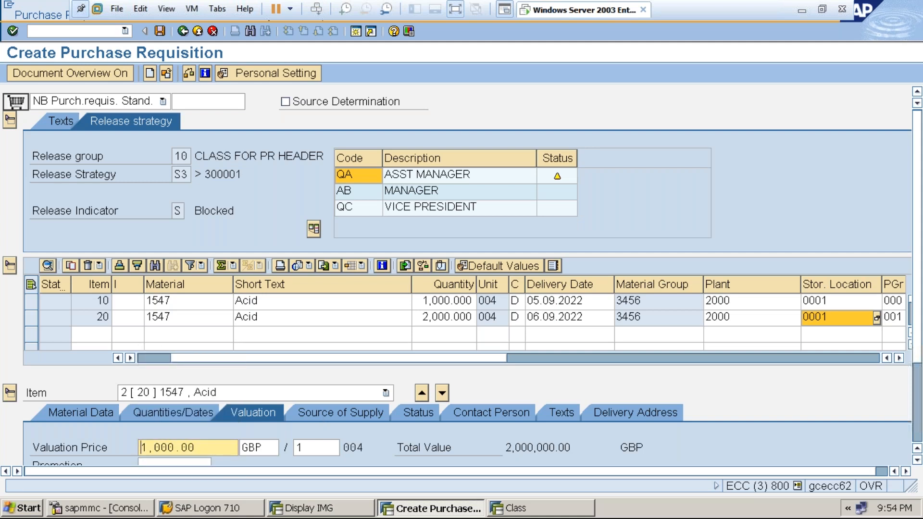
# Add a third item for material 1547 with quantity 3000, plant 2000, storage location 0001 and purchasing group 000
pyautogui.click(164, 333)
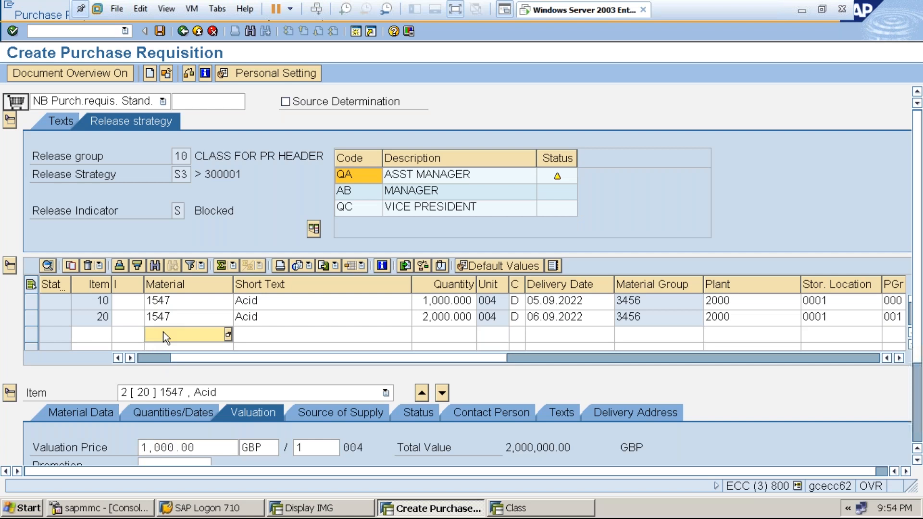
pyautogui.write('1547')
pyautogui.click(423, 339)
pyautogui.write('3000')
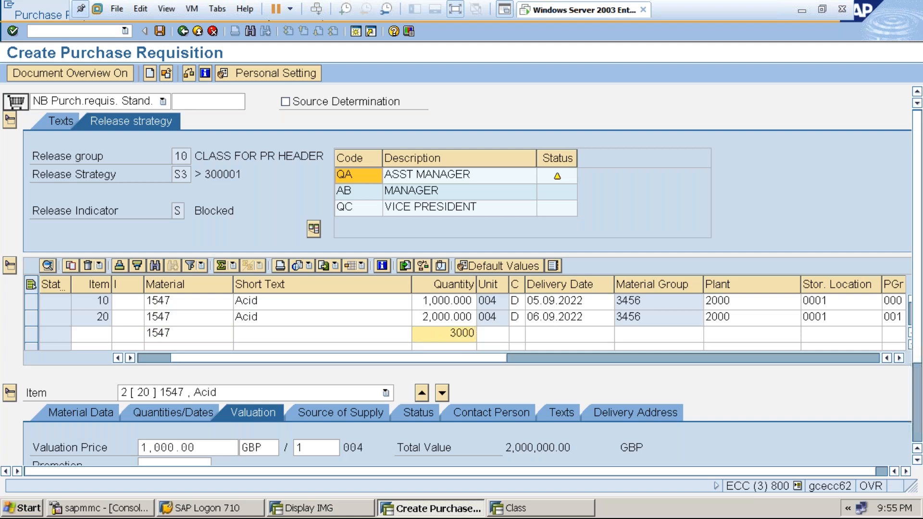
pyautogui.click(720, 339)
pyautogui.write('2000')
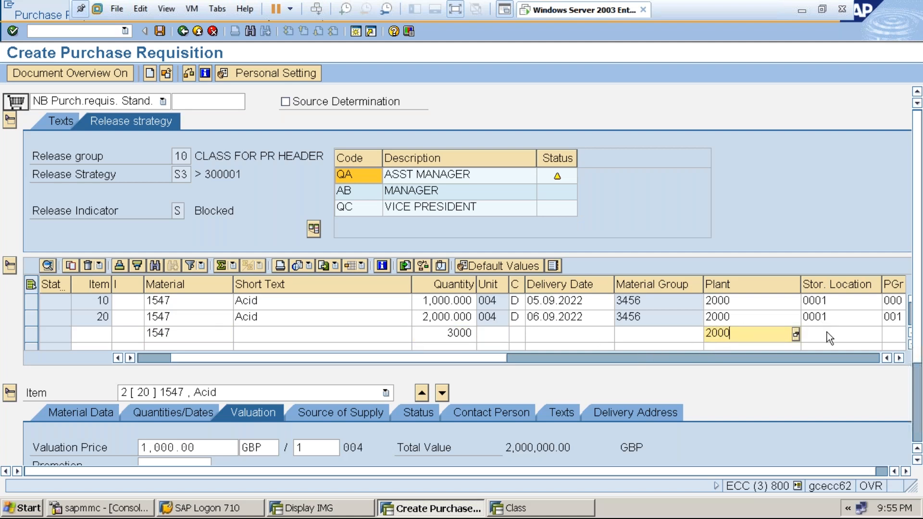
pyautogui.click(827, 333)
pyautogui.write('0001')
pyautogui.click(893, 332)
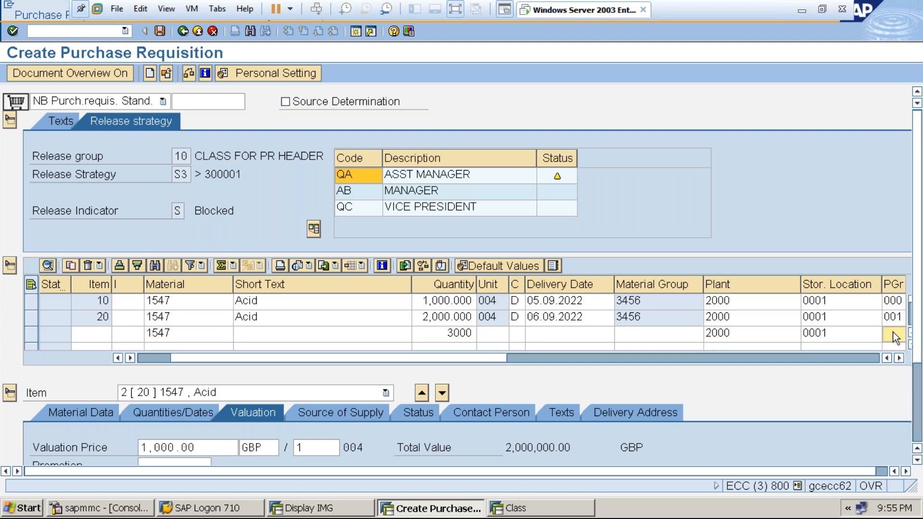
pyautogui.write('000')
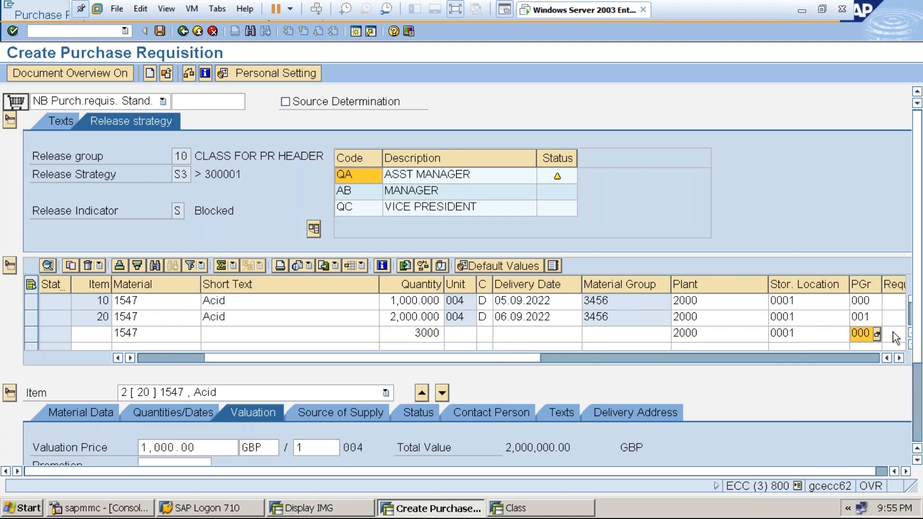
pyautogui.press('Return')
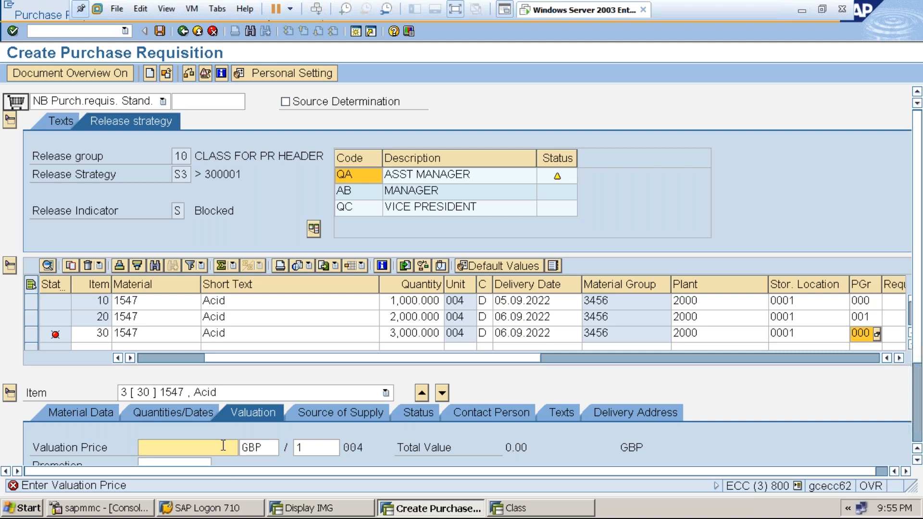
# Set the third item's valuation price to 1000
pyautogui.write('1000')
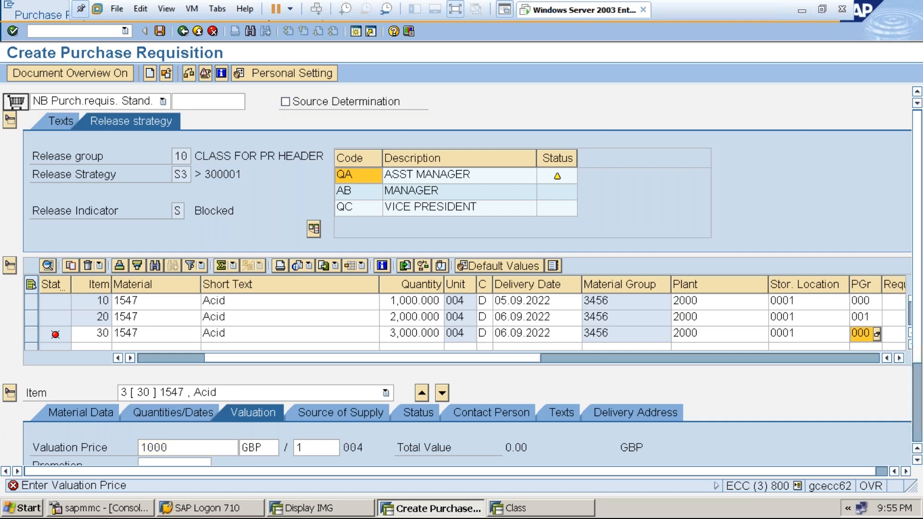
pyautogui.press('Return')
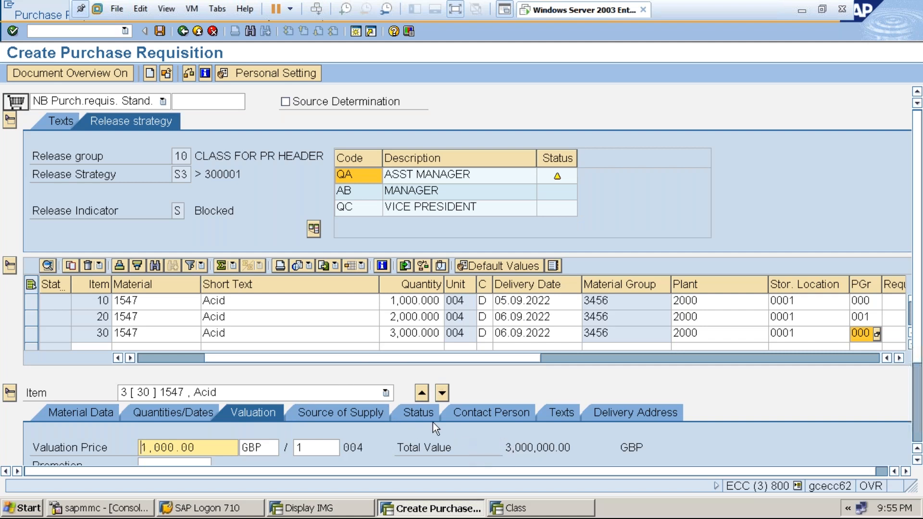
# Review the valuation price and total value of all three items, and check the requisition
pyautogui.click(423, 393)
pyautogui.click(422, 393)
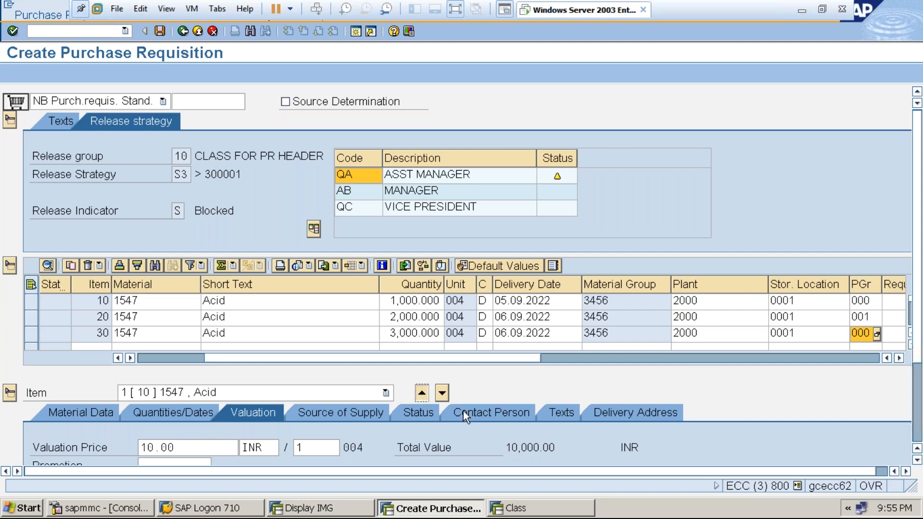
pyautogui.click(442, 392)
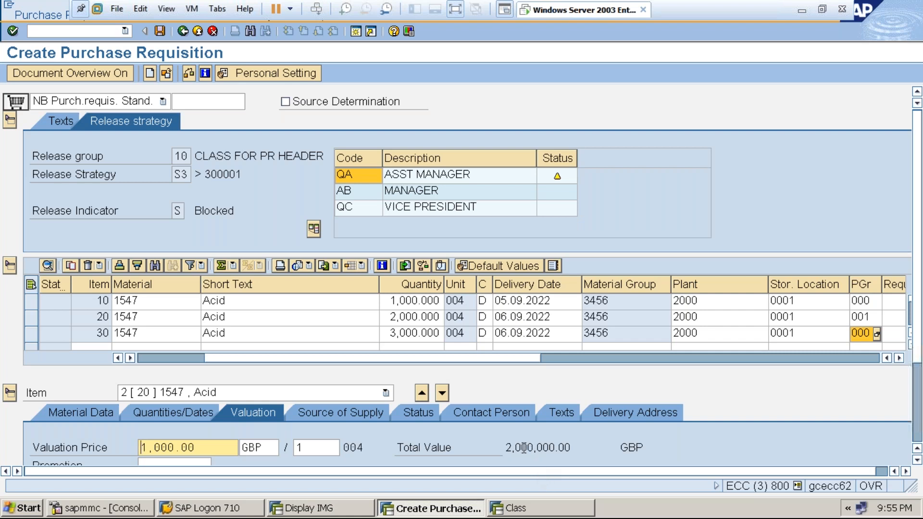
pyautogui.click(423, 394)
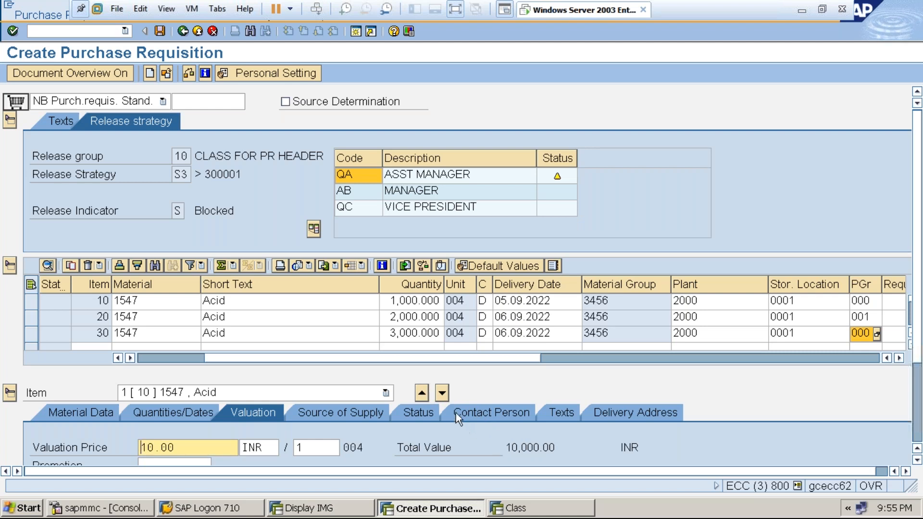
pyautogui.click(442, 393)
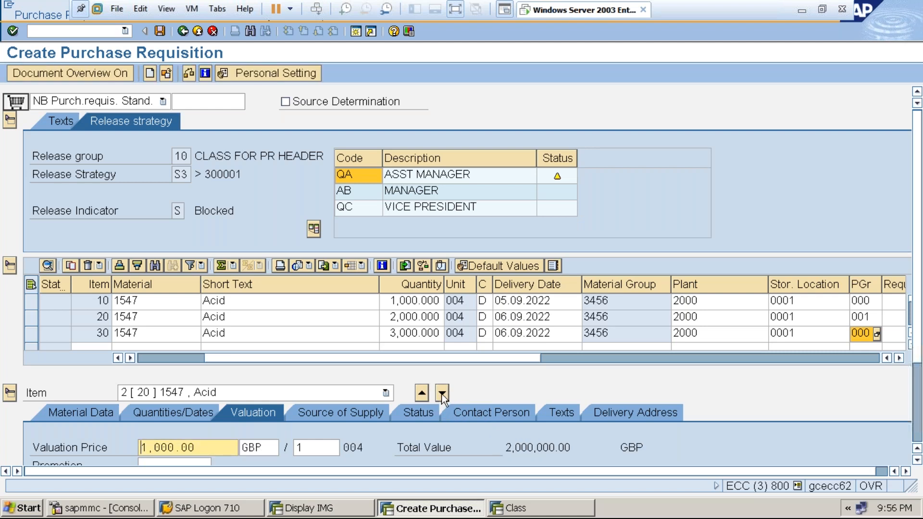
pyautogui.click(442, 394)
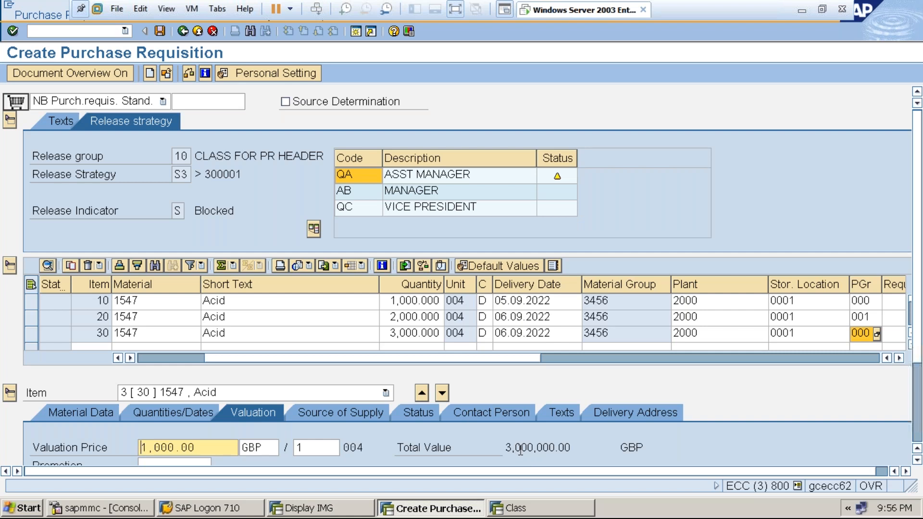
pyautogui.click(190, 72)
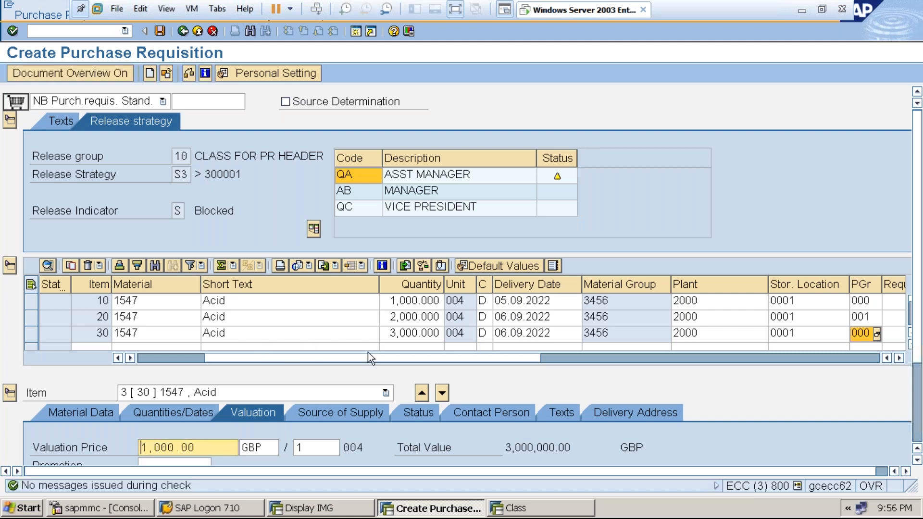
# Set the second item's quantity to 500
pyautogui.click(397, 317)
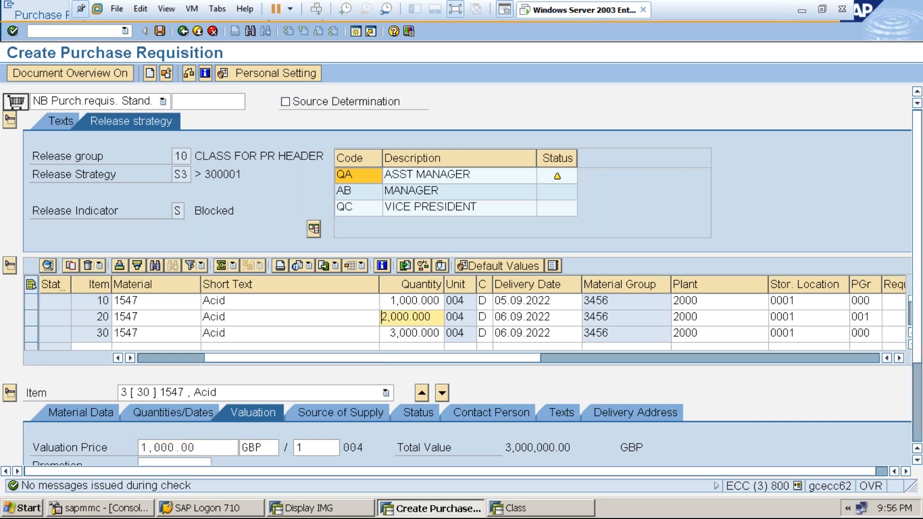
pyautogui.press('Delete')
pyautogui.press('Delete')
pyautogui.press('Delete')
pyautogui.press('Delete')
pyautogui.press('Delete')
pyautogui.press('Delete')
pyautogui.press('Delete')
pyautogui.press('Delete')
pyautogui.press('Delete')
pyautogui.write('500')
pyautogui.press('Return')
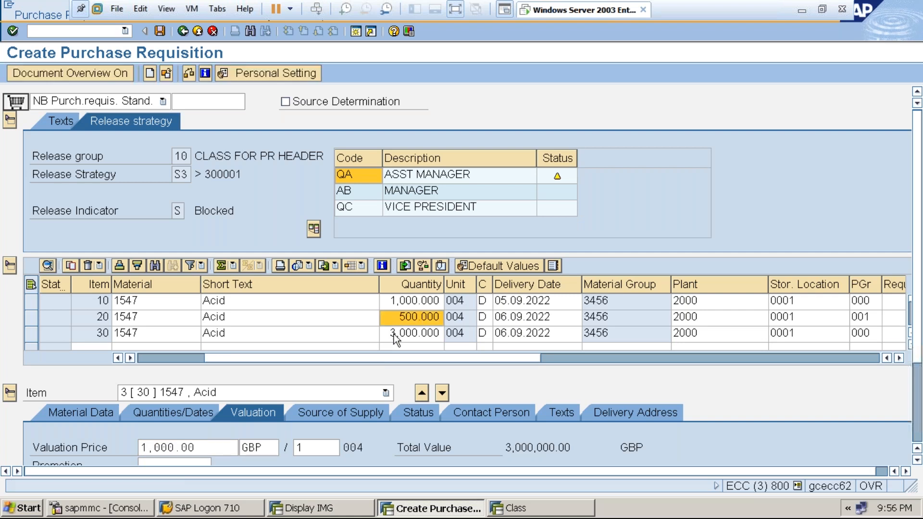
# Set the third item's quantity to 10 and run the requisition check
pyautogui.click(396, 334)
pyautogui.press('Delete')
pyautogui.press('Delete')
pyautogui.press('Delete')
pyautogui.press('Delete')
pyautogui.press('Delete')
pyautogui.press('Delete')
pyautogui.press('Delete')
pyautogui.press('Delete')
pyautogui.press('Delete')
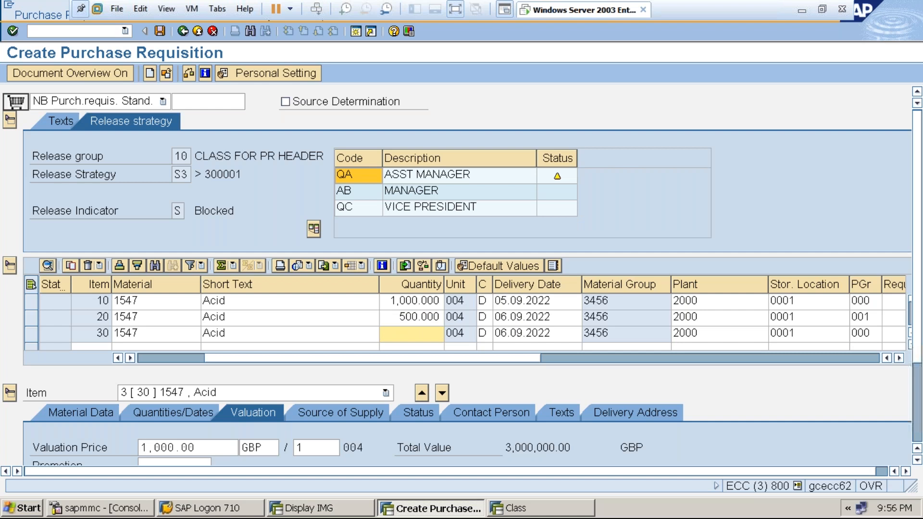
pyautogui.write('10')
pyautogui.press('Return')
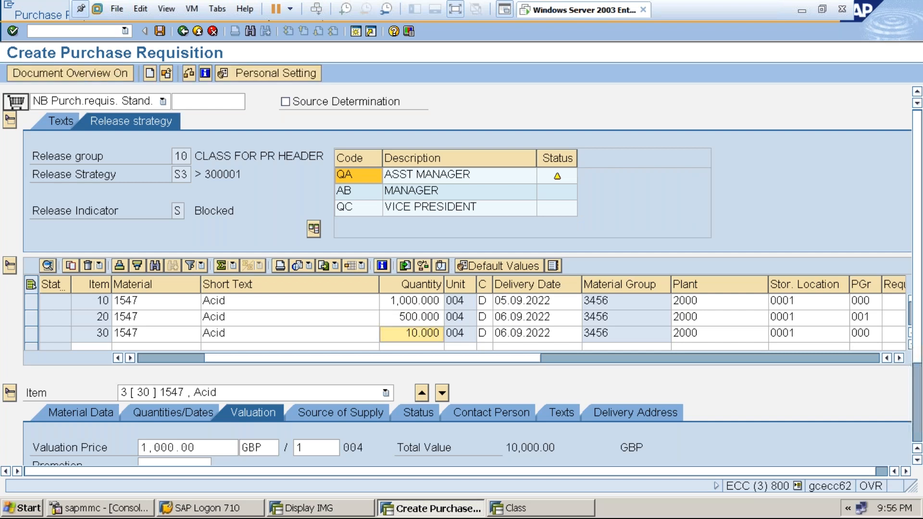
pyautogui.click(191, 71)
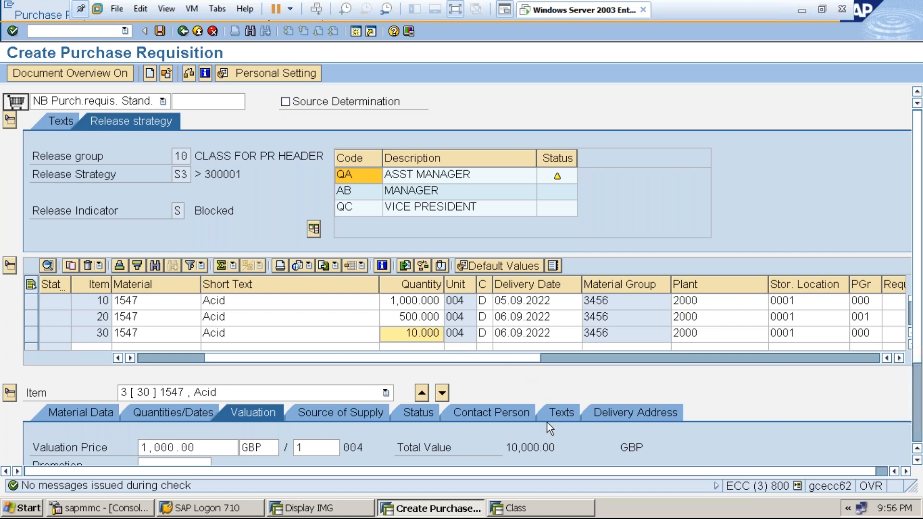
# Examine the first item's valuation, recheck the requisition and examine the second item's total value
pyautogui.click(425, 393)
pyautogui.click(425, 393)
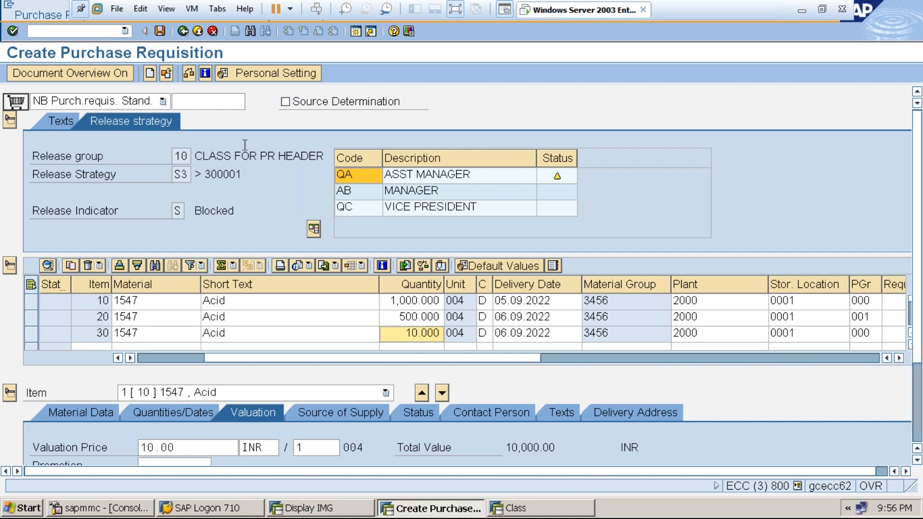
pyautogui.click(190, 75)
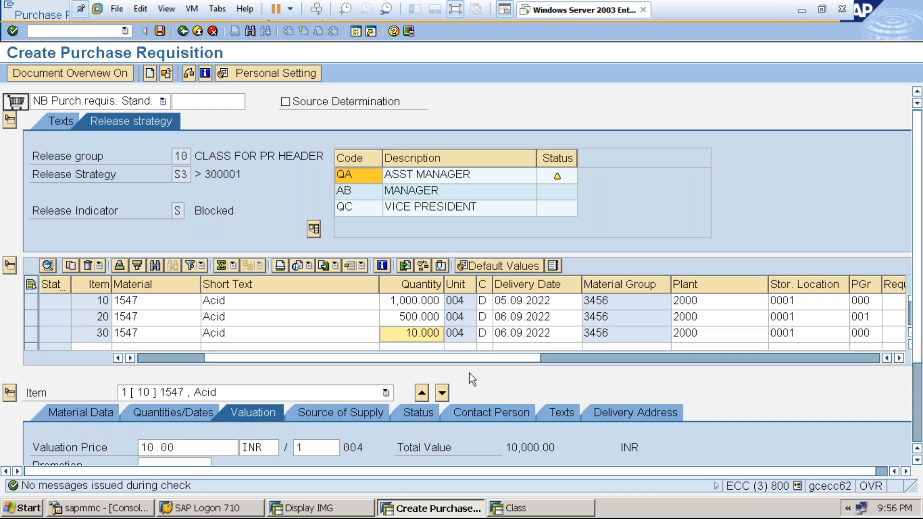
pyautogui.click(442, 394)
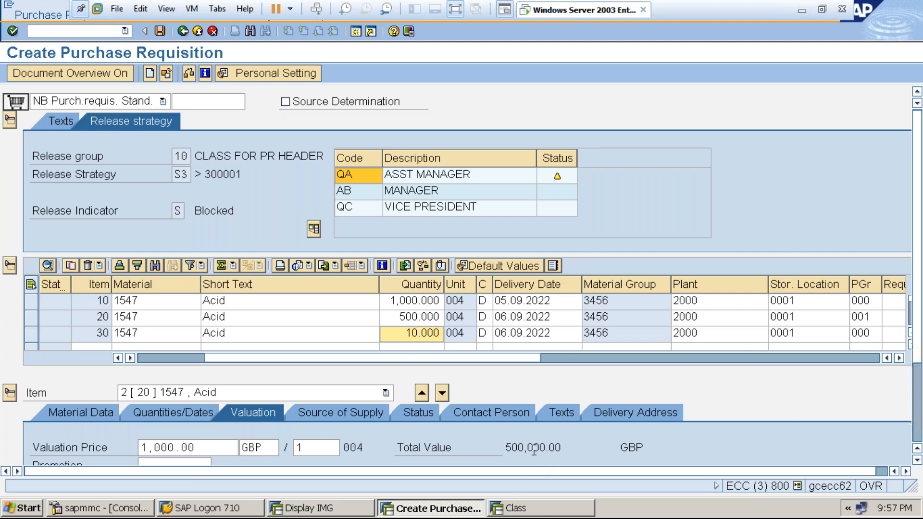
# Set the second item's quantity to 10 and check the requisition to redetermine the release strategy
pyautogui.click(401, 316)
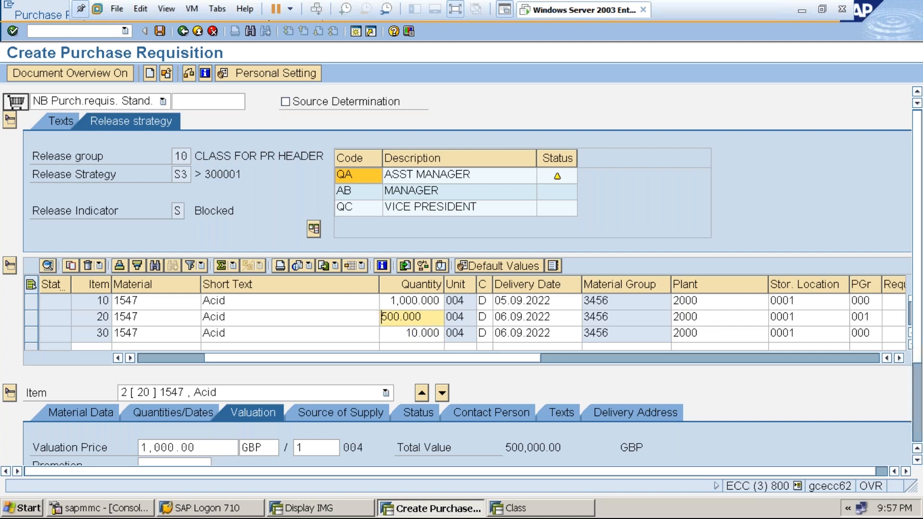
pyautogui.press('Delete')
pyautogui.press('Delete')
pyautogui.press('Delete')
pyautogui.press('Delete')
pyautogui.press('Delete')
pyautogui.press('Delete')
pyautogui.press('Delete')
pyautogui.write('10')
pyautogui.press('Return')
pyautogui.click(188, 73)
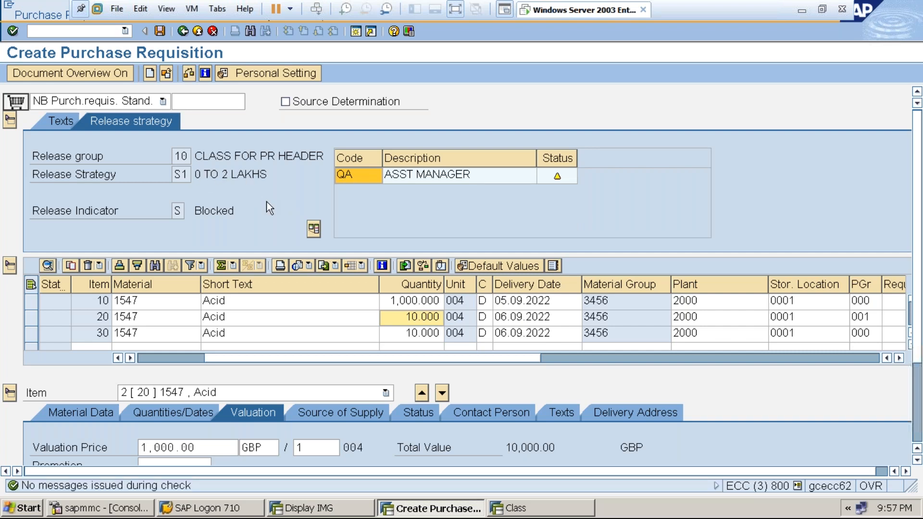
# Go through the items from first to third and examine the price and total value of each
pyautogui.click(423, 395)
pyautogui.click(424, 395)
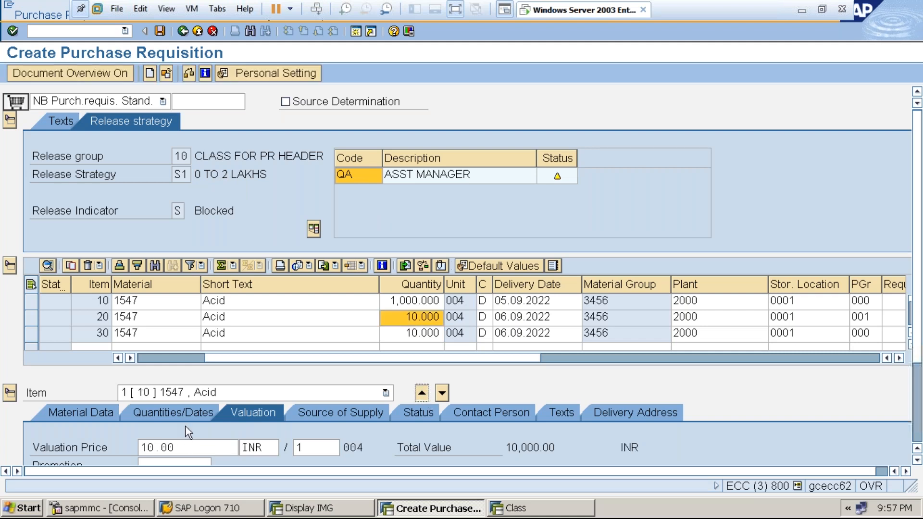
pyautogui.click(146, 391)
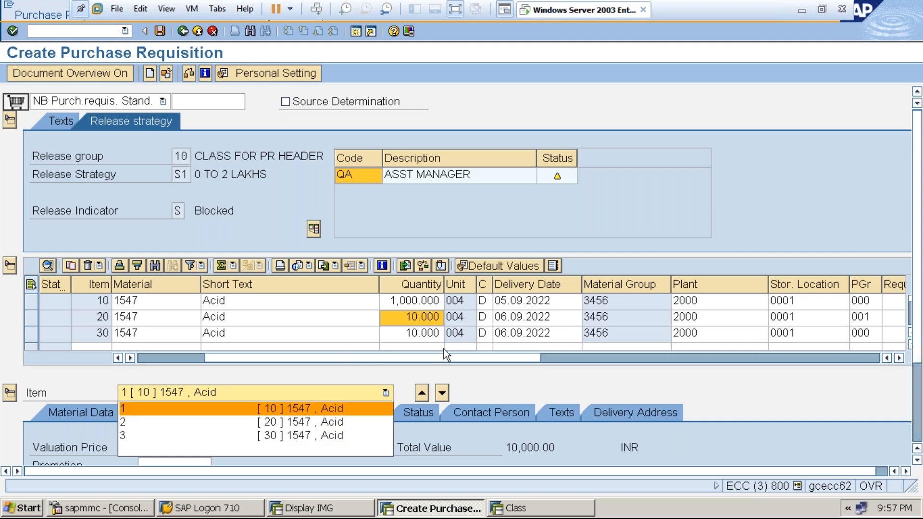
pyautogui.click(424, 391)
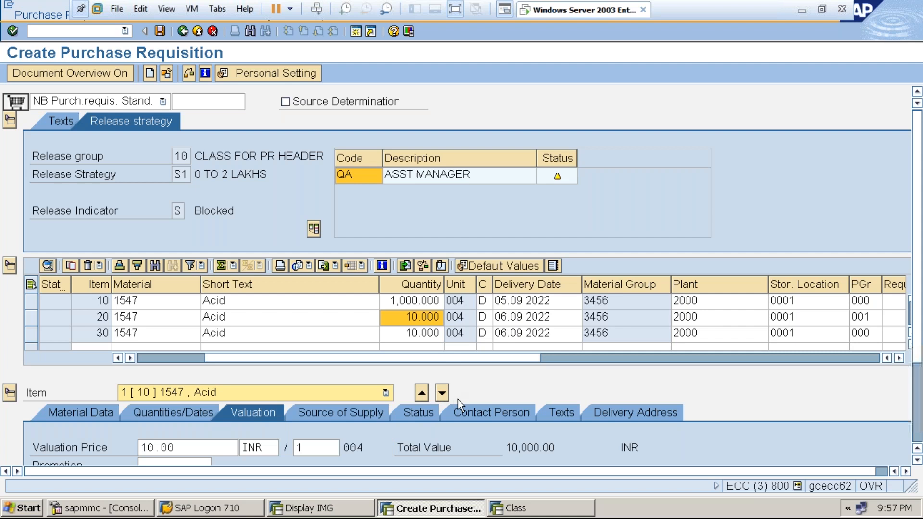
pyautogui.click(442, 393)
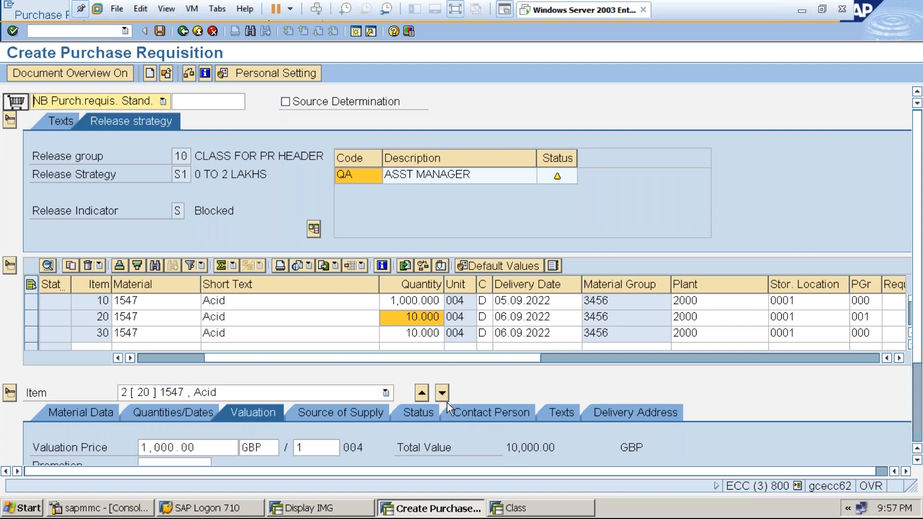
pyautogui.click(442, 392)
# Save the purchase requisition and exit to the SAP Easy Access screen
pyautogui.click(161, 32)
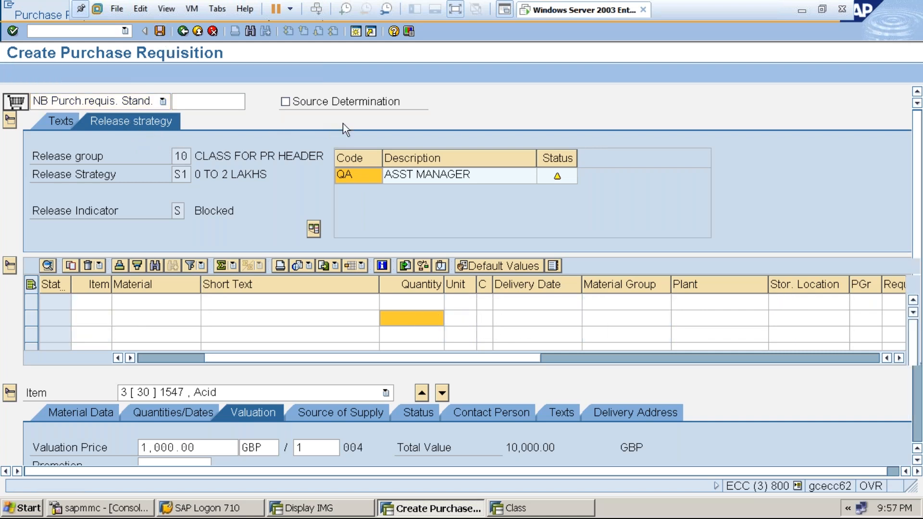
pyautogui.click(199, 33)
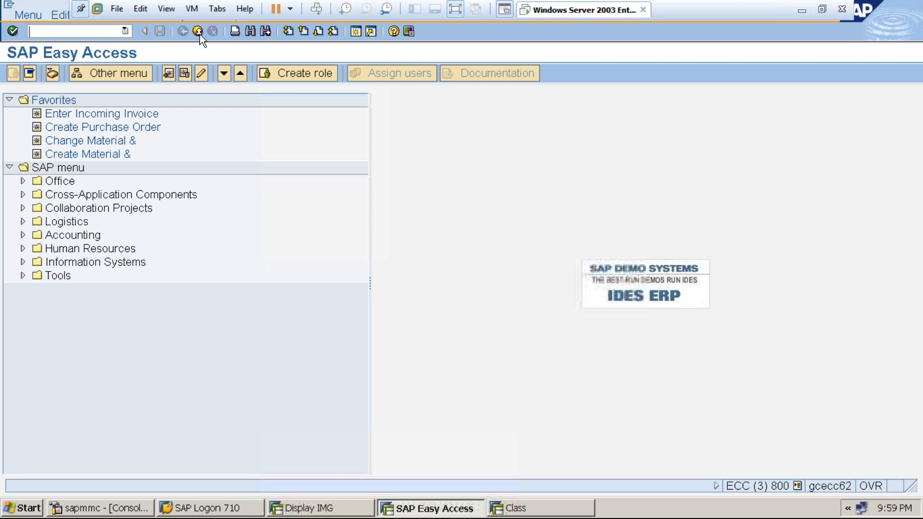
# Suspend the Windows Server 2003 virtual machine and minimize the VMware window
pyautogui.click(289, 11)
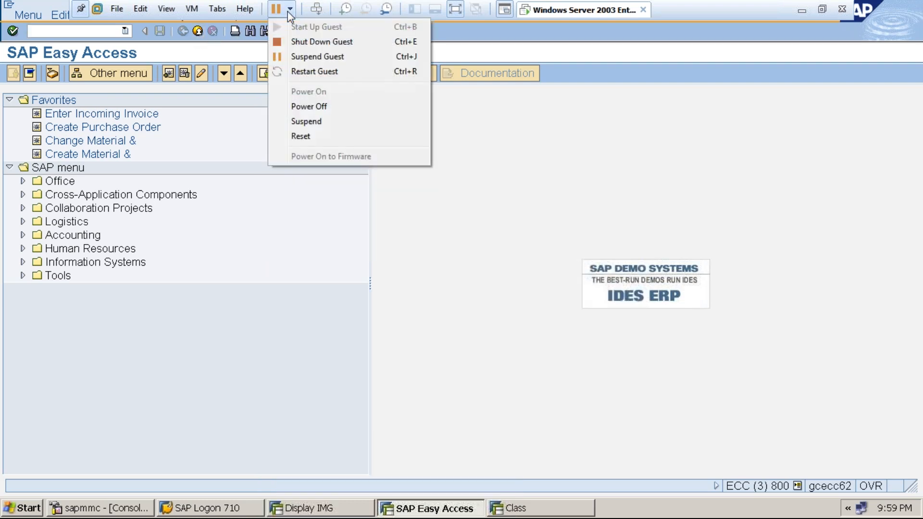
pyautogui.click(301, 124)
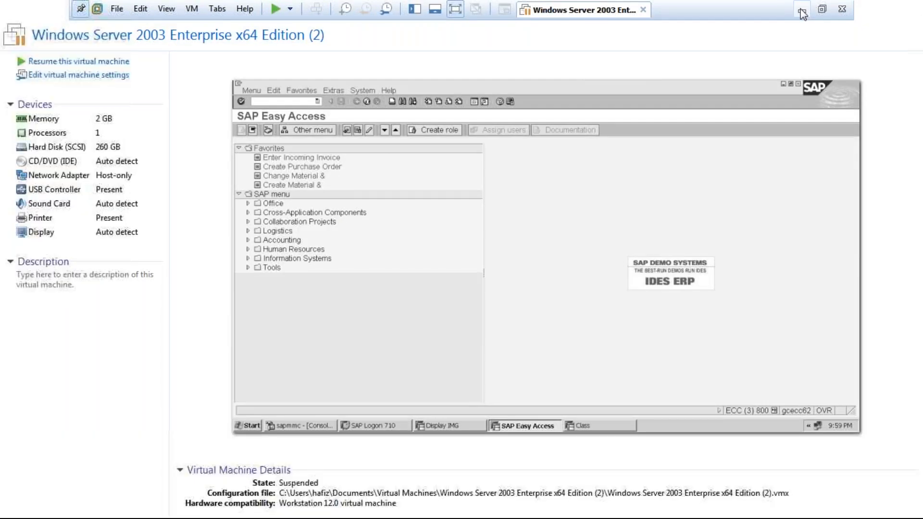
pyautogui.click(801, 10)
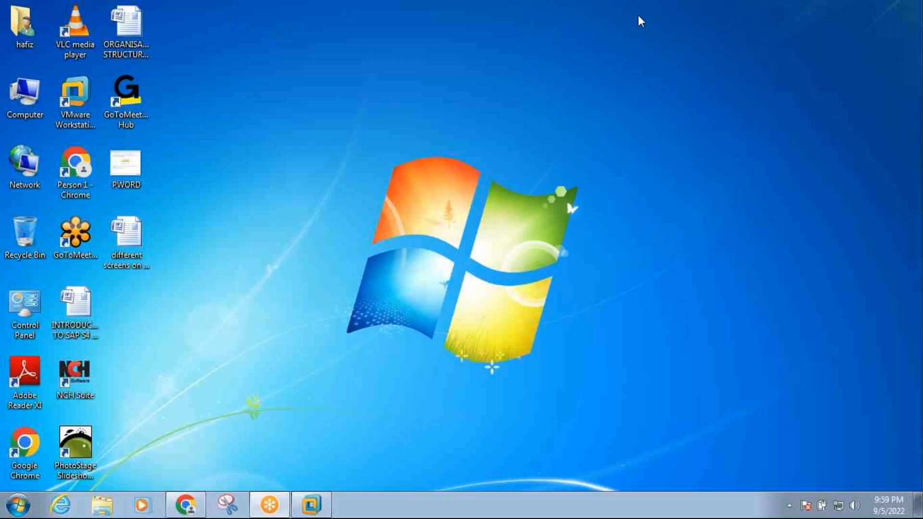